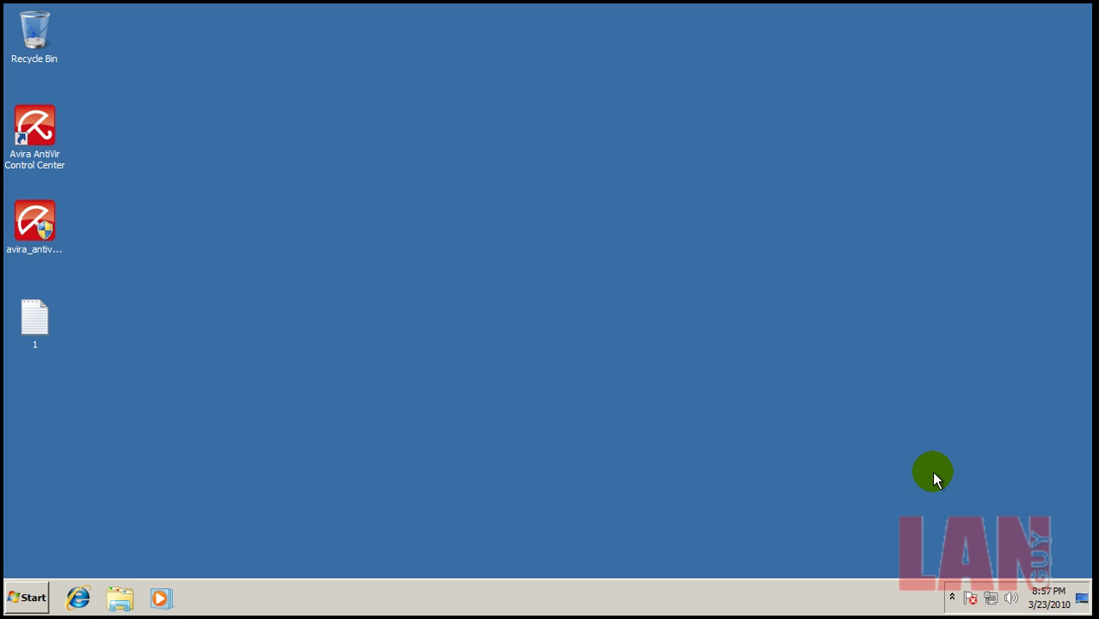
Step: Open the Avira AntiVir Control Center from the hidden tray icons to its Status overview
click(952, 597)
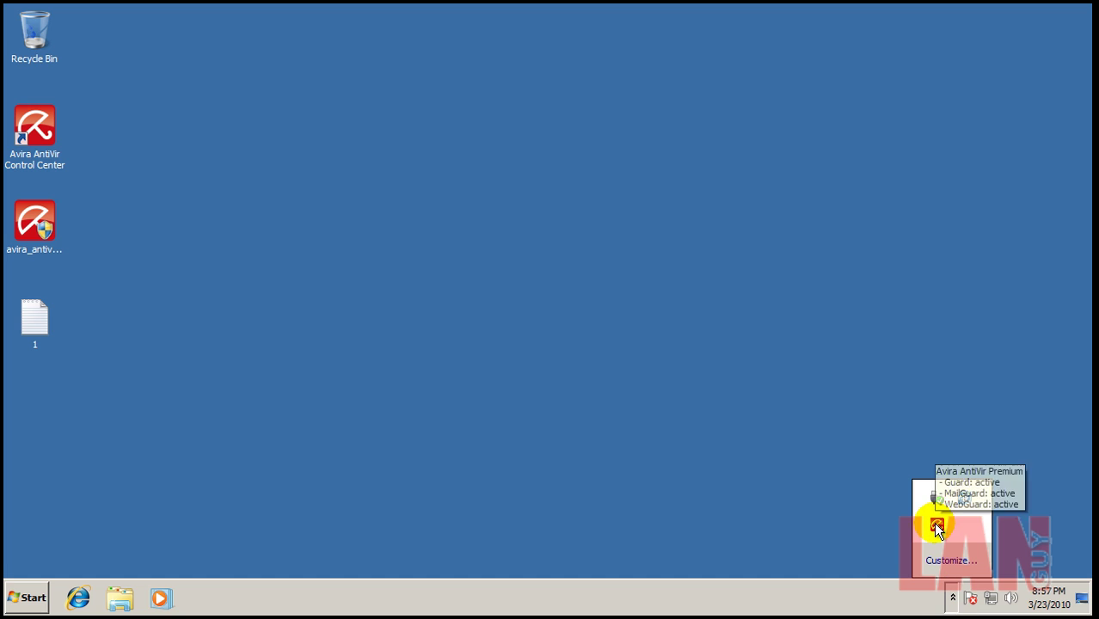
double_click(936, 526)
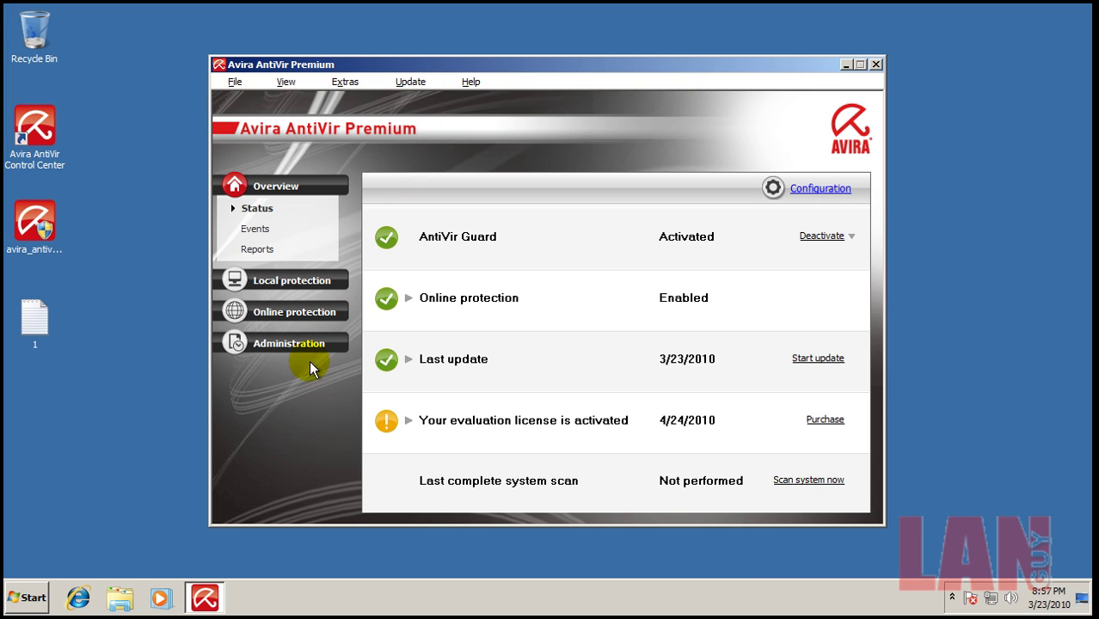
click(841, 190)
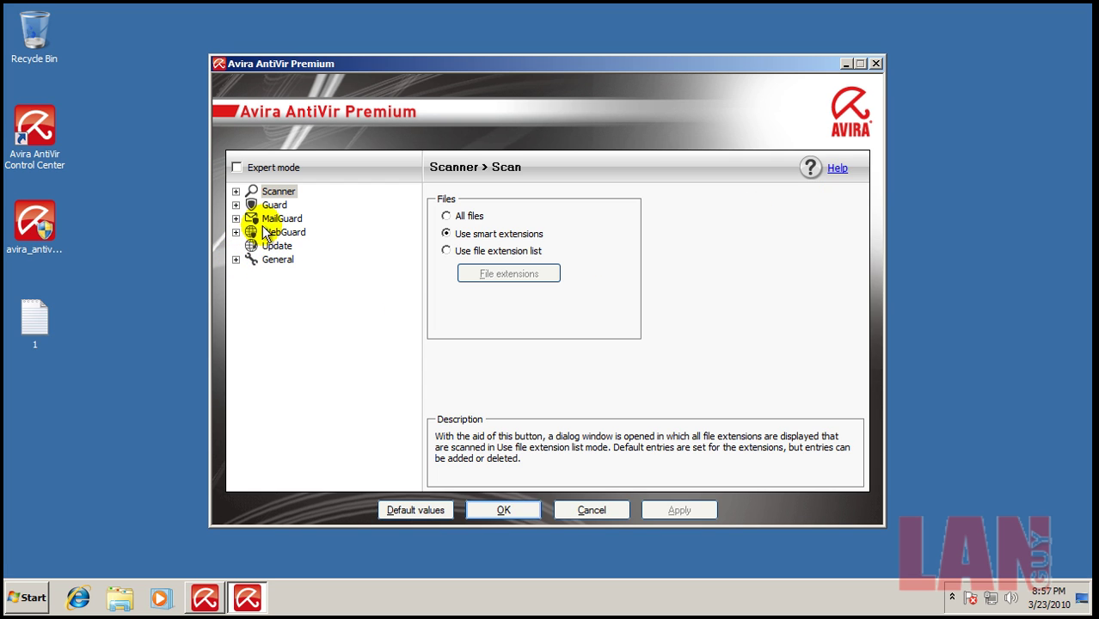
click(235, 192)
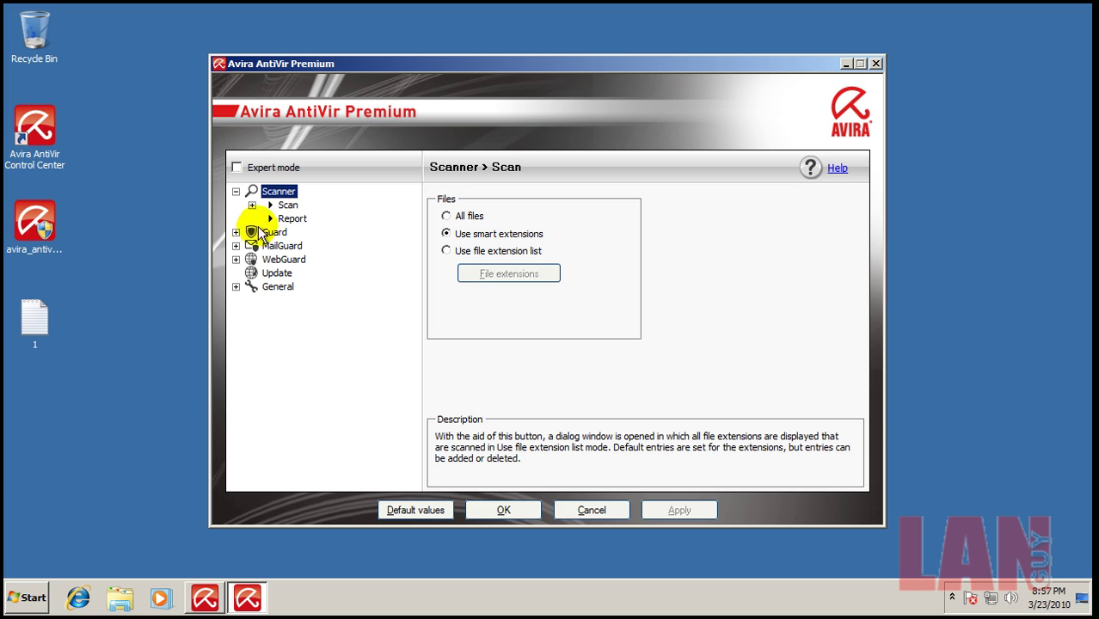
click(236, 232)
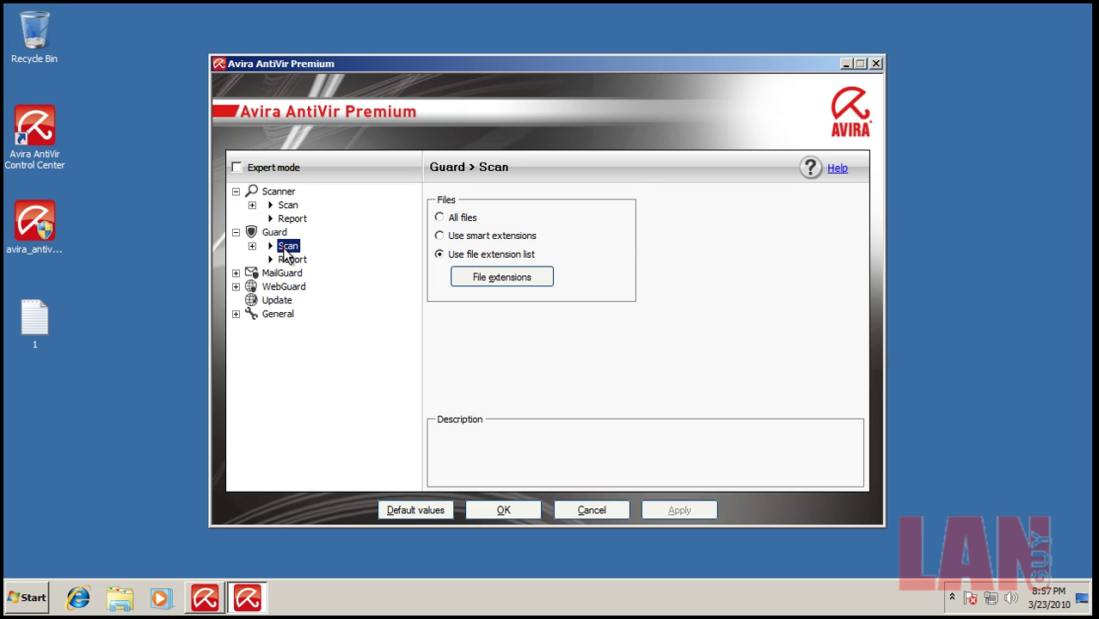
click(285, 259)
click(252, 246)
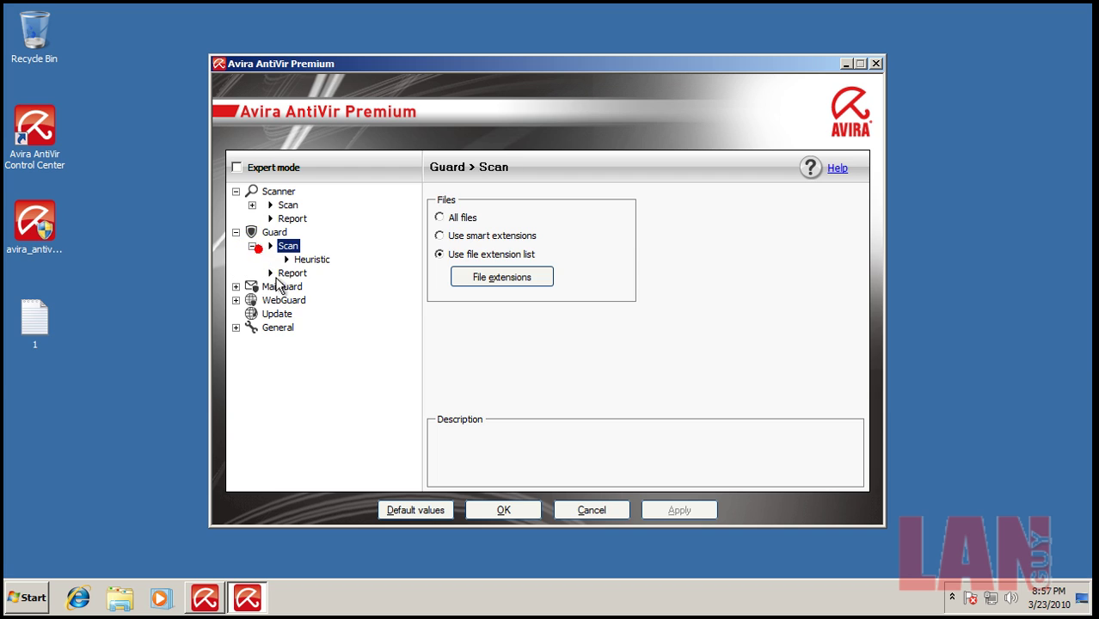
click(311, 259)
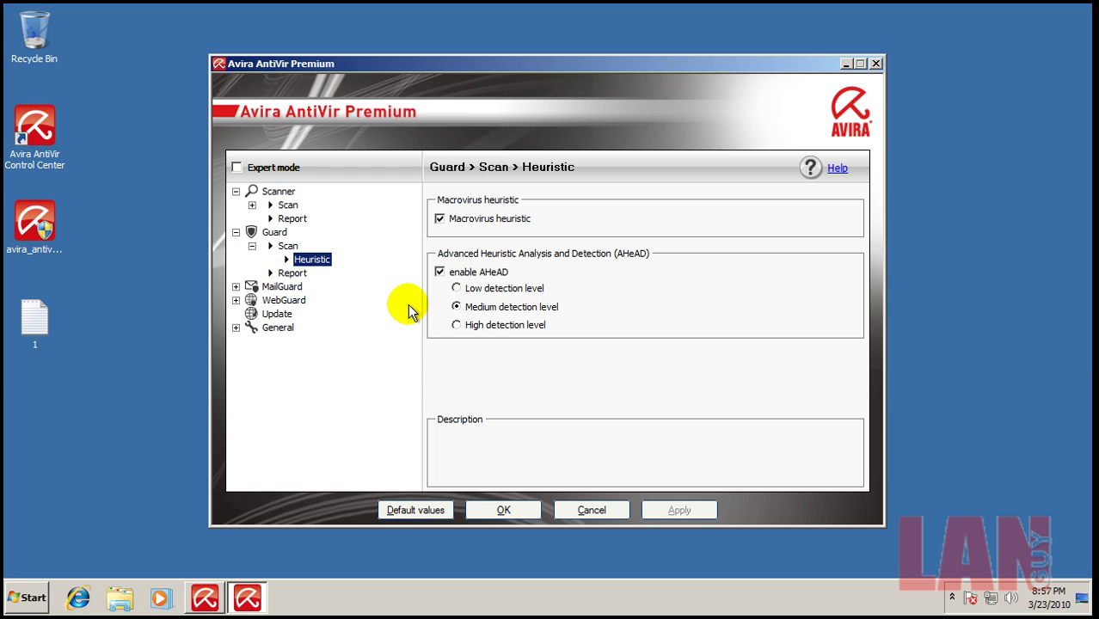
click(237, 300)
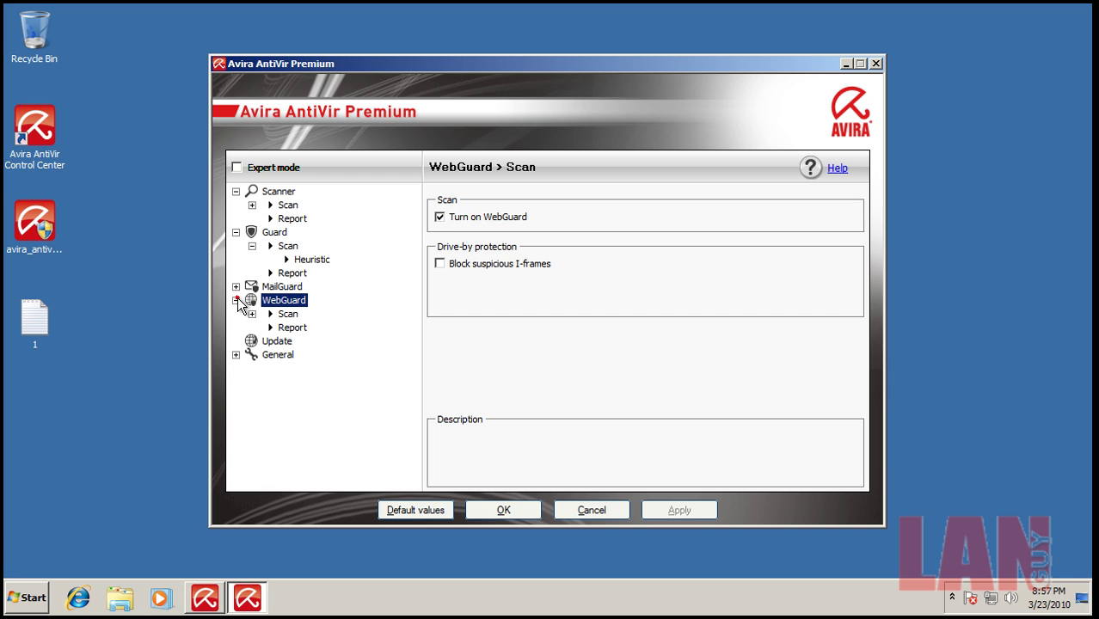
click(237, 355)
click(314, 370)
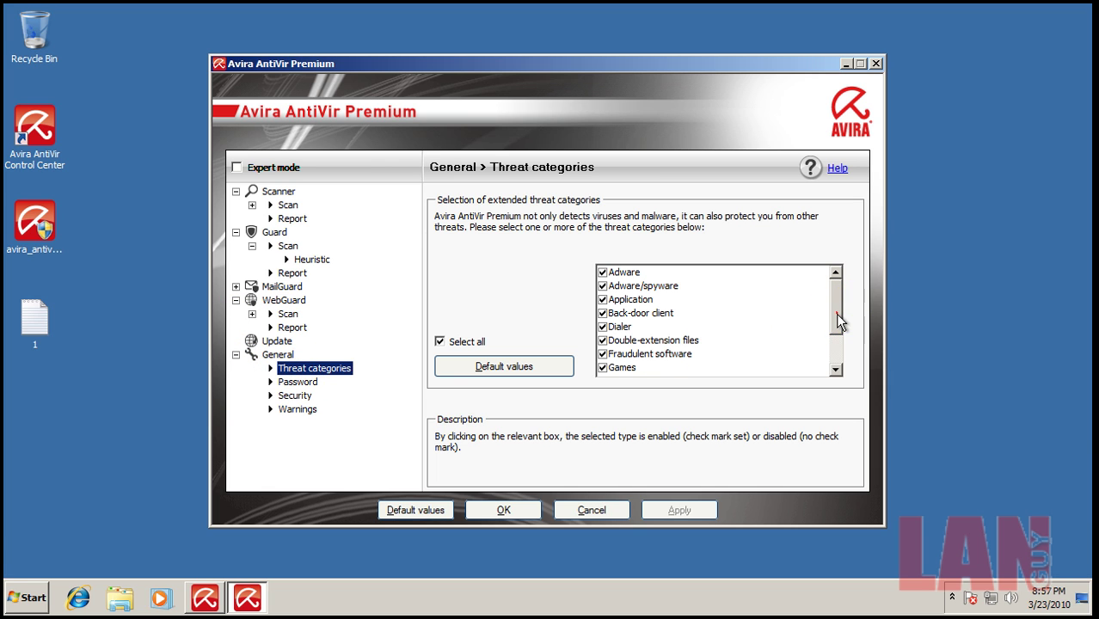
mouse_move(836, 314)
mouse_down()
mouse_move(835, 344)
mouse_move(843, 311)
mouse_up()
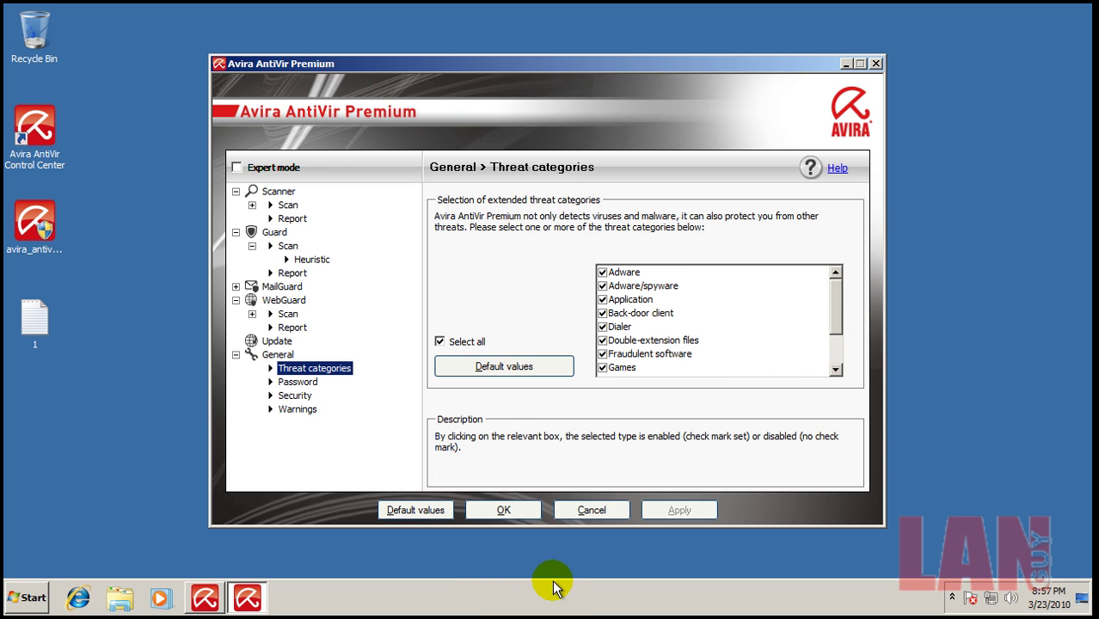
click(311, 260)
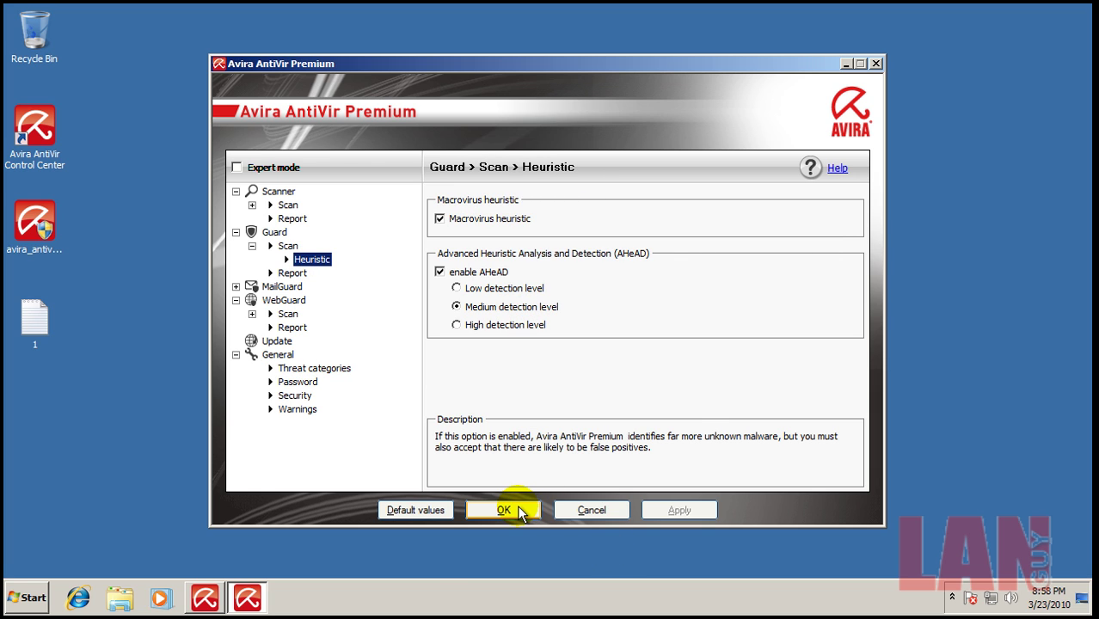
click(587, 512)
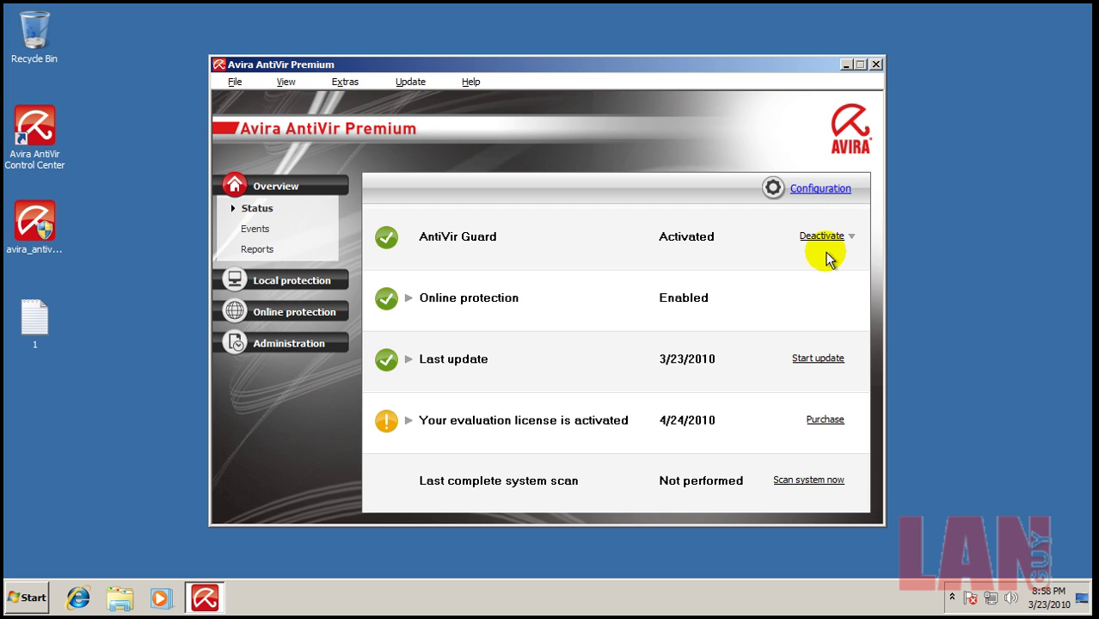
Step: Run an Avira update, which reports already up to date, then close the updater and Control Center
click(818, 365)
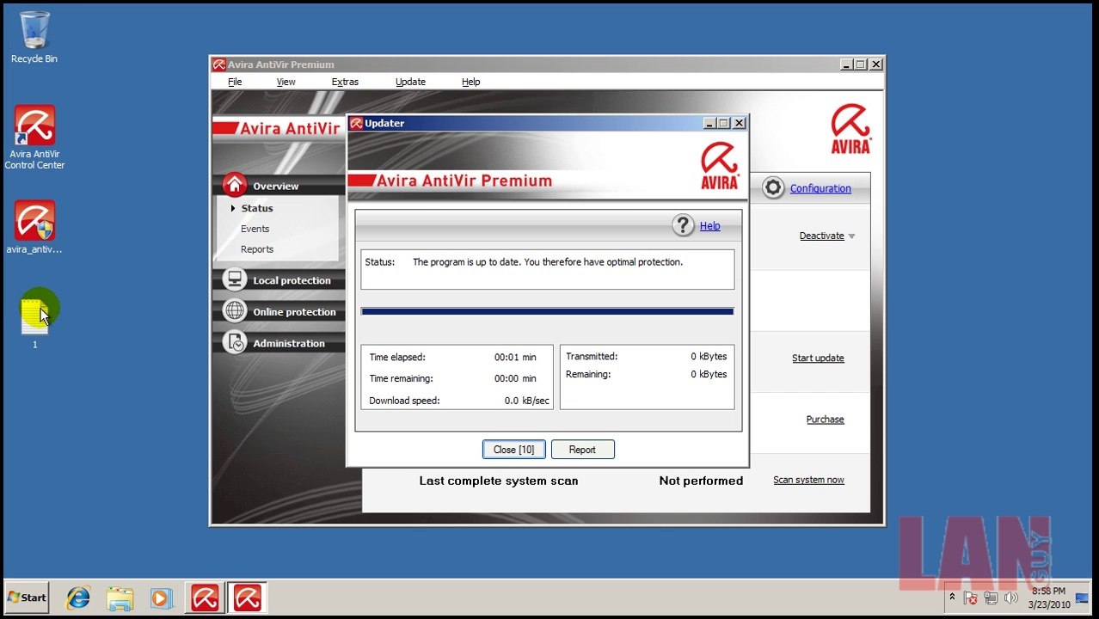
click(520, 446)
click(520, 455)
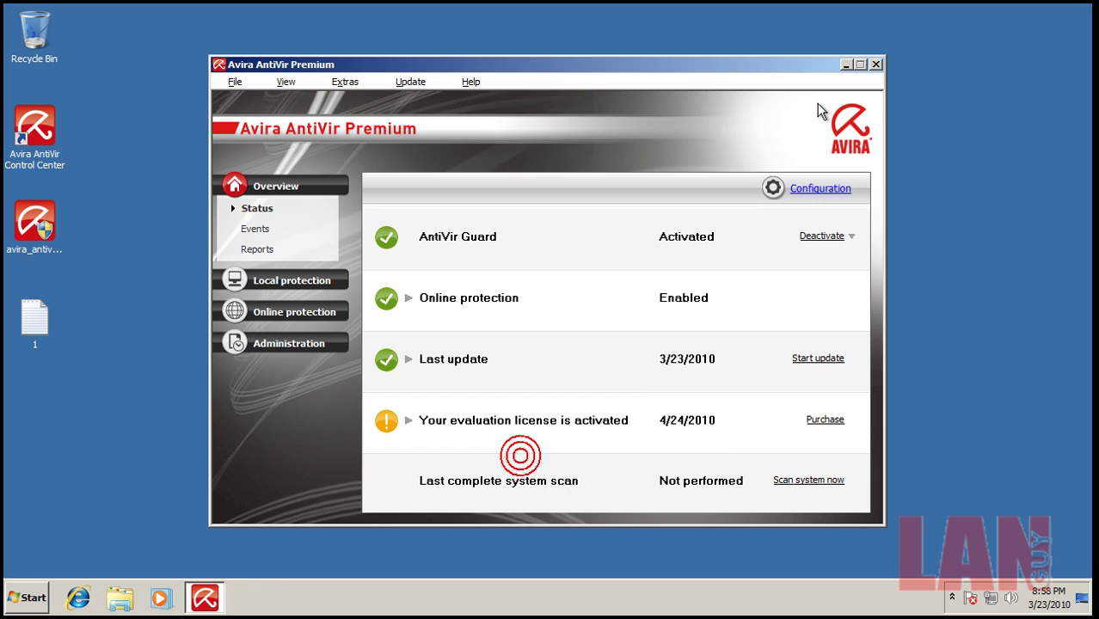
Step: Close the Avira window, launch Internet Explorer and move its window right and down
click(876, 66)
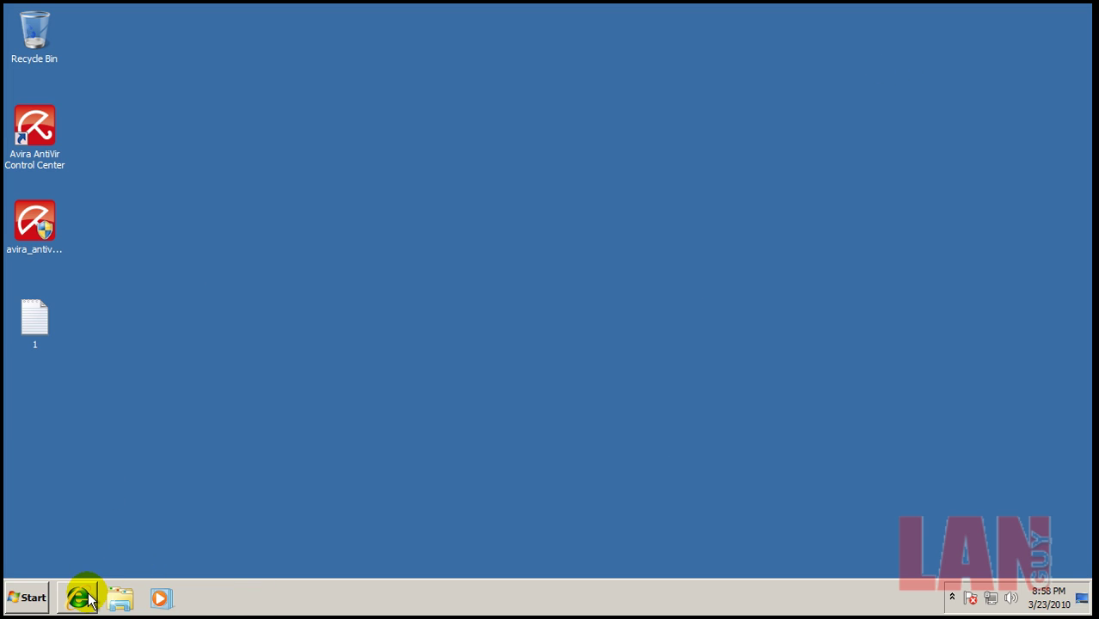
click(78, 597)
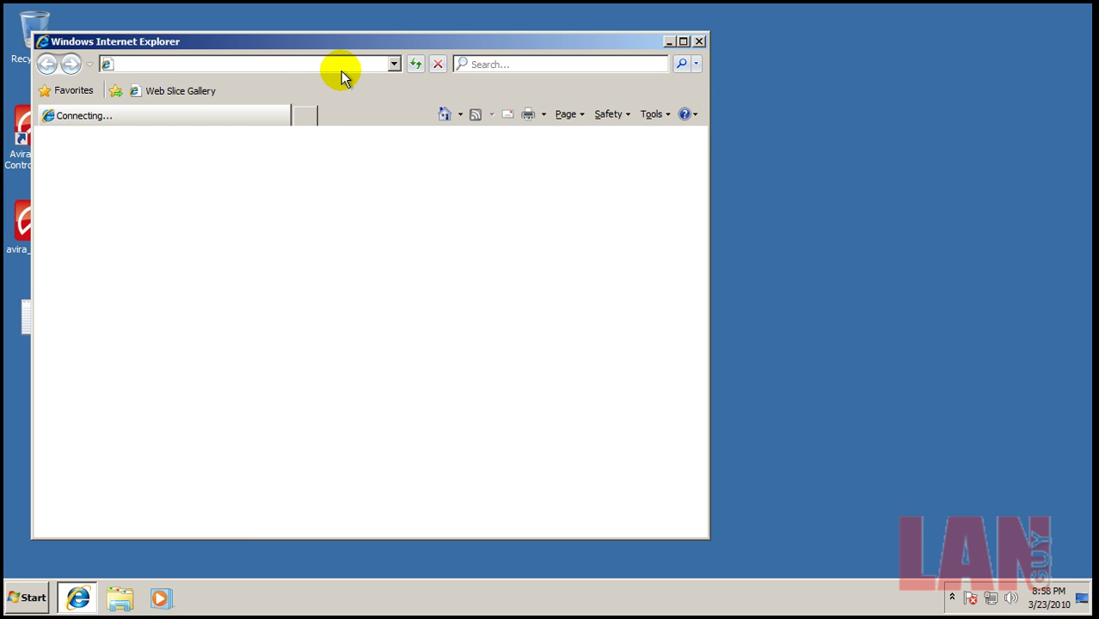
drag(406, 40, 486, 67)
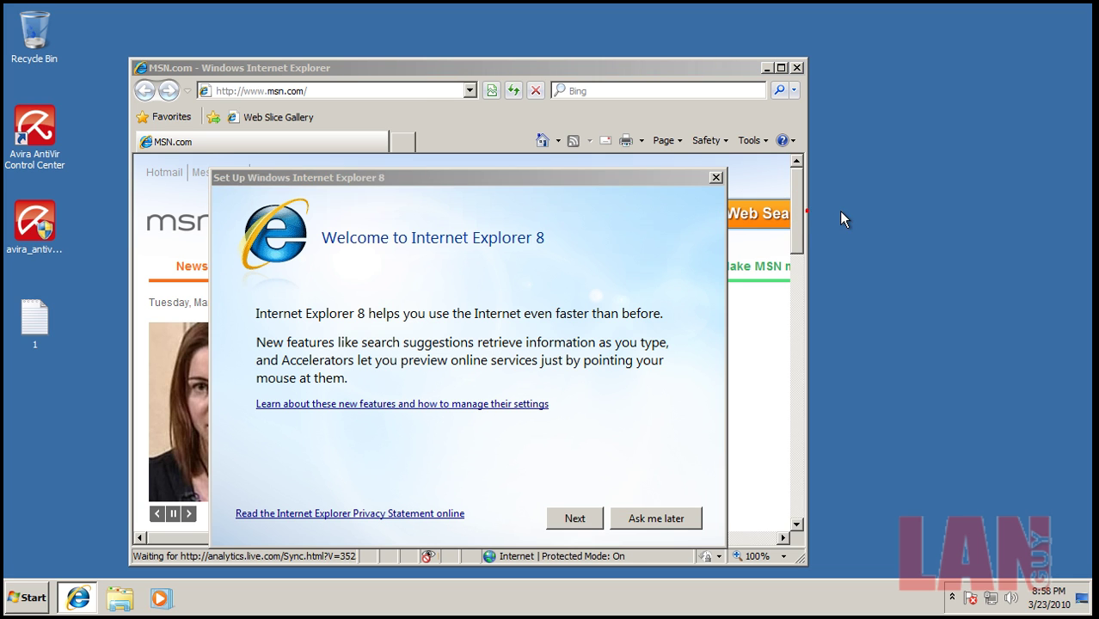
Step: Postpone the IE8 setup, widen the browser on MSN.com, and close the extra loading tab
click(640, 518)
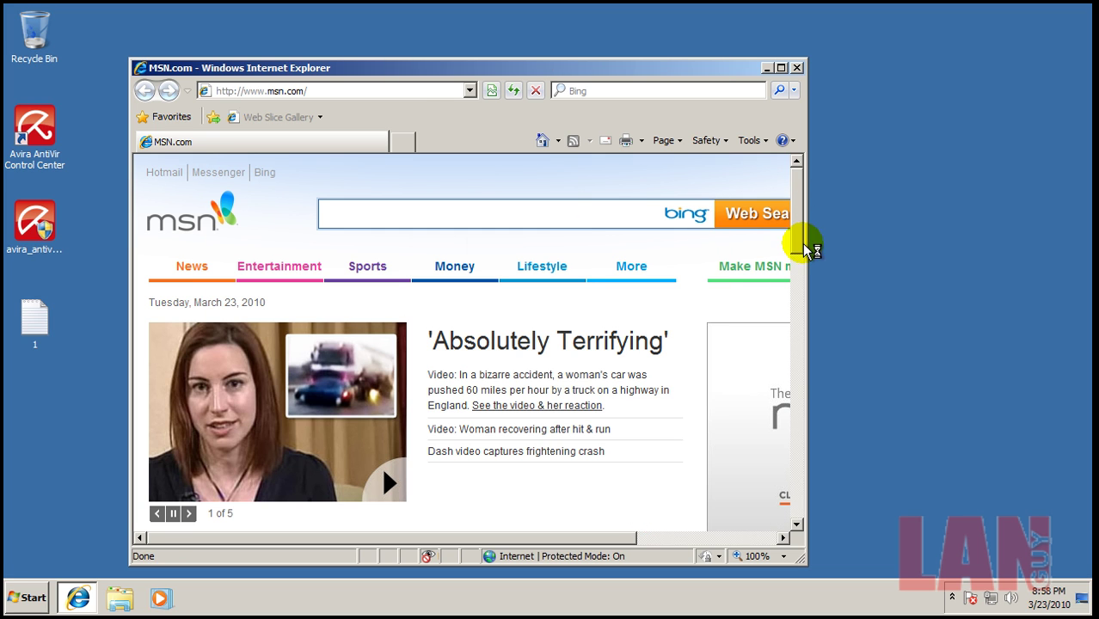
drag(806, 247, 996, 269)
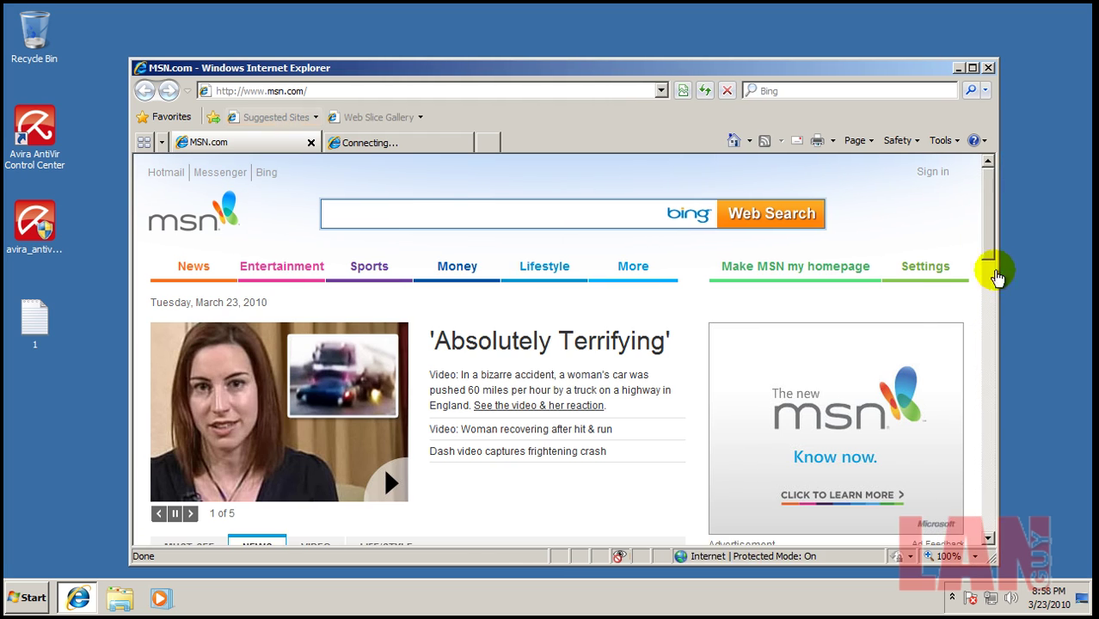
click(341, 143)
click(463, 141)
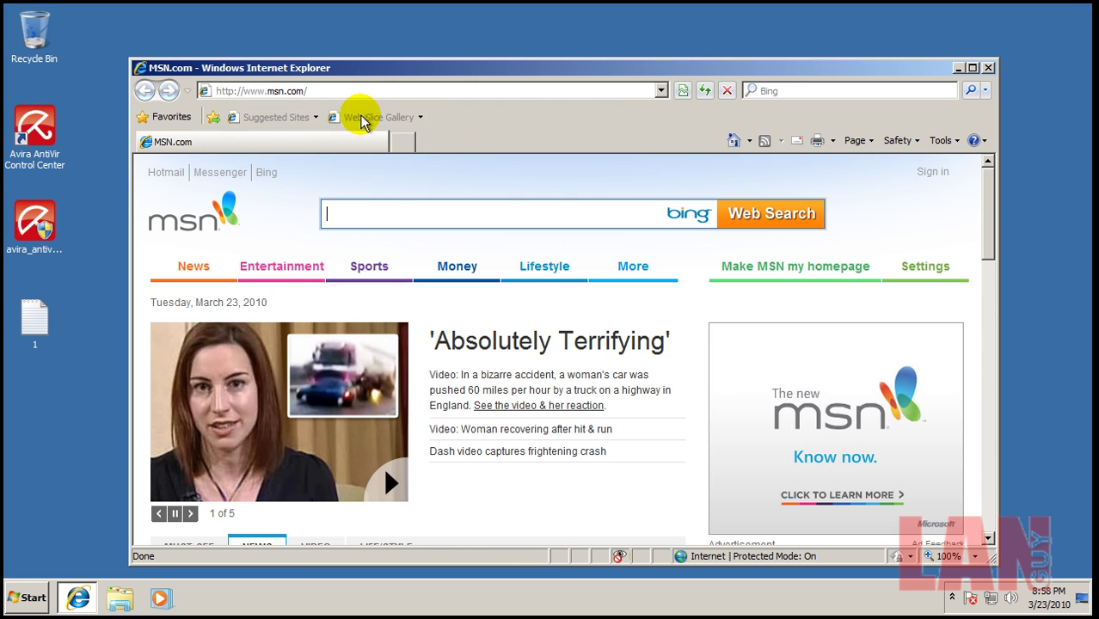
click(371, 92)
Step: Copy the first URL, ending in Itau_Atualizacao_v026.exe, from Notepad file 1 and bring Internet Explorer forward
double_click(35, 320)
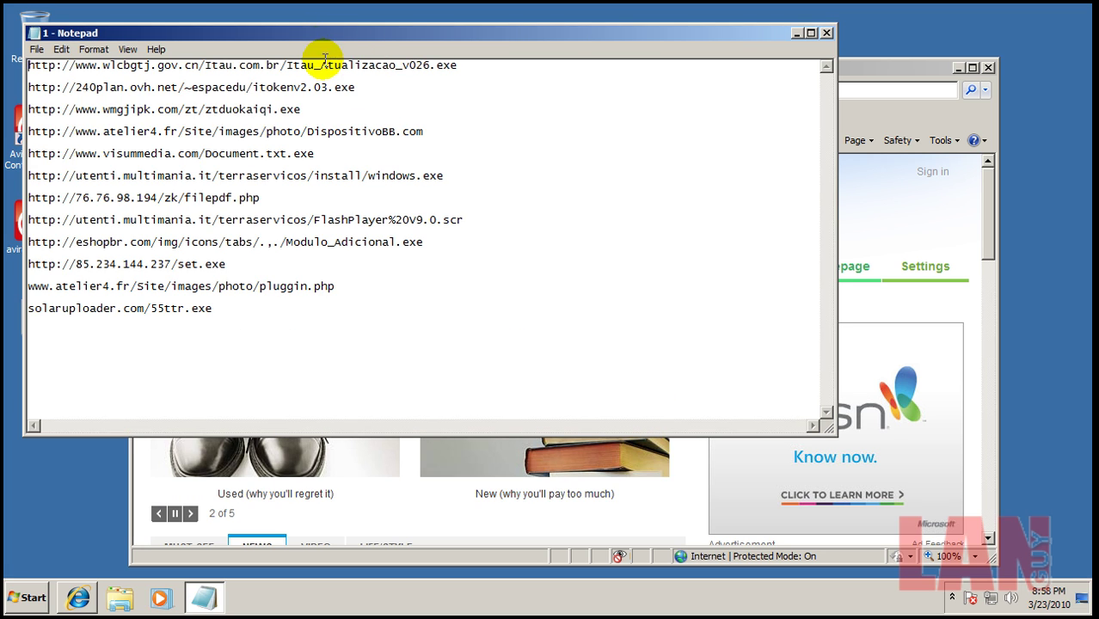
double_click(330, 73)
right_click(328, 67)
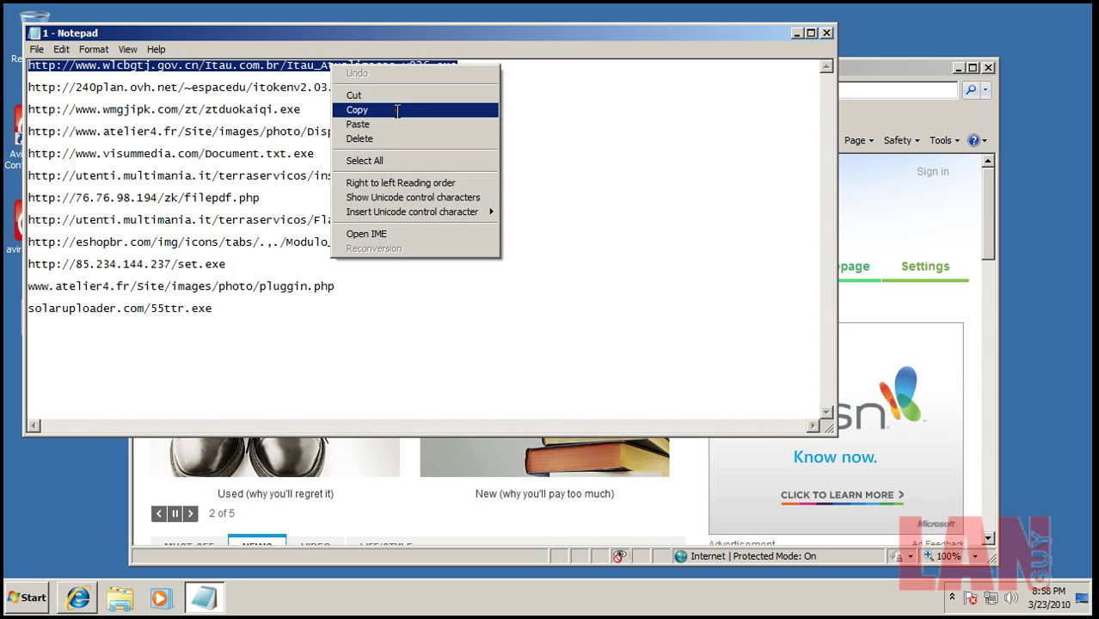
click(400, 110)
click(920, 71)
drag(576, 73, 649, 48)
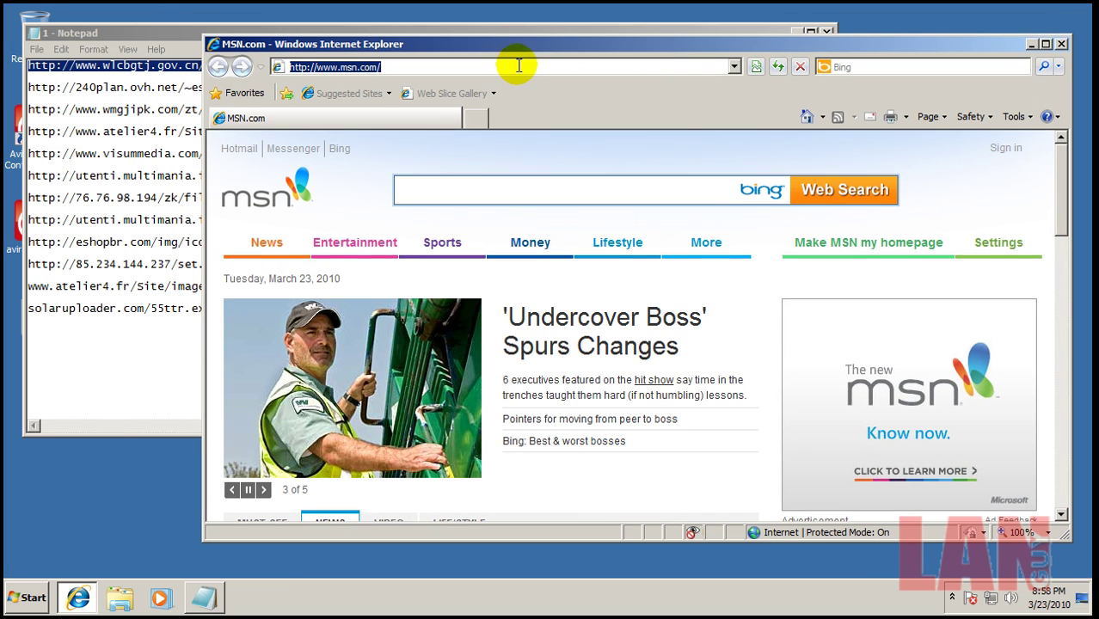
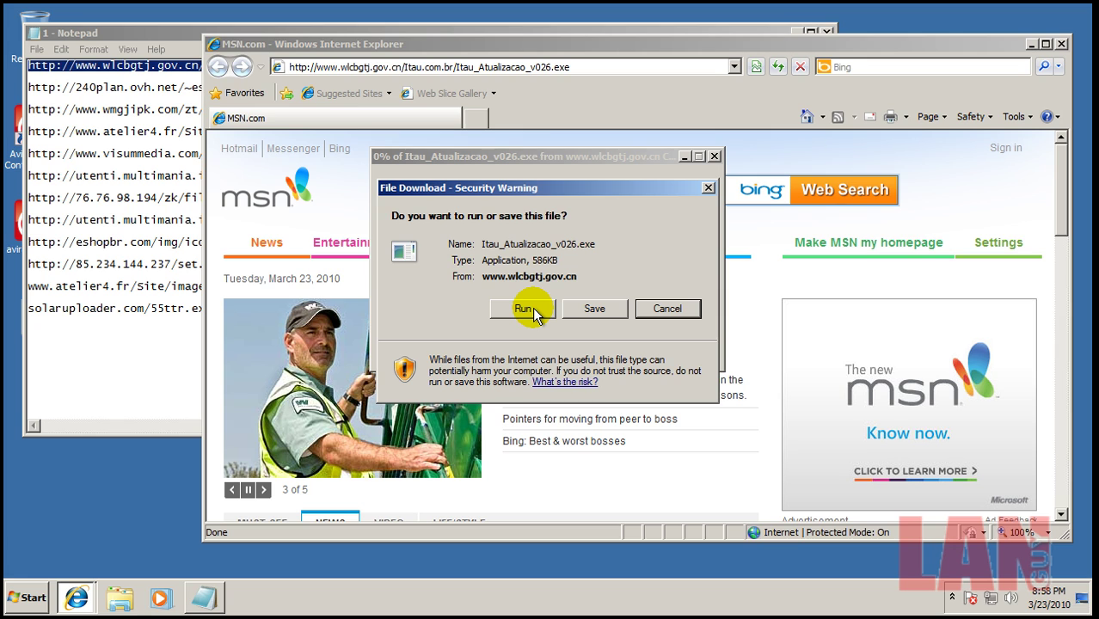
Step: Run Itau_Atualizacao_v026.exe, copy the second Notepad URL, and bring Internet Explorer back to front
click(533, 308)
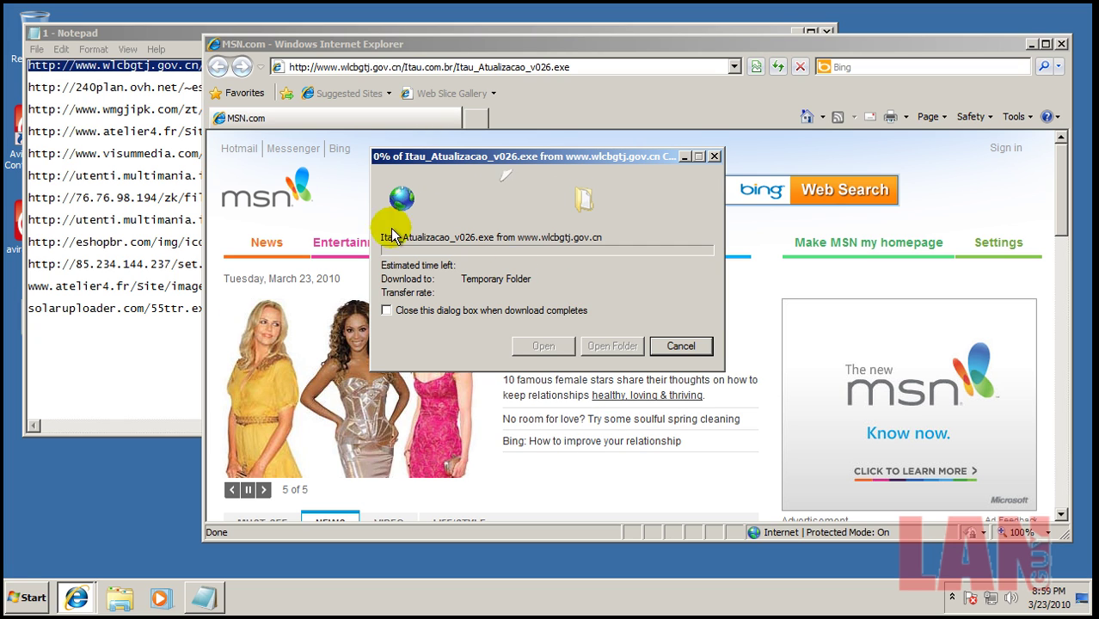
double_click(101, 87)
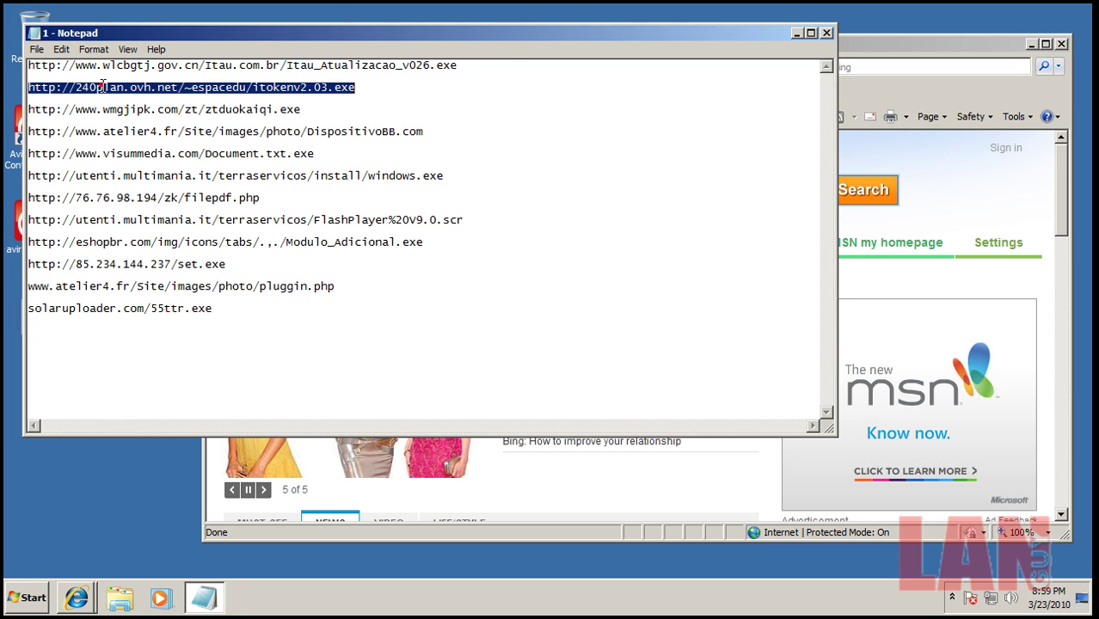
right_click(100, 86)
click(163, 135)
drag(891, 44, 894, 54)
Step: Paste the second URL over the old address, load it, and run the downloaded itokenv2.03.exe
click(477, 78)
right_click(477, 78)
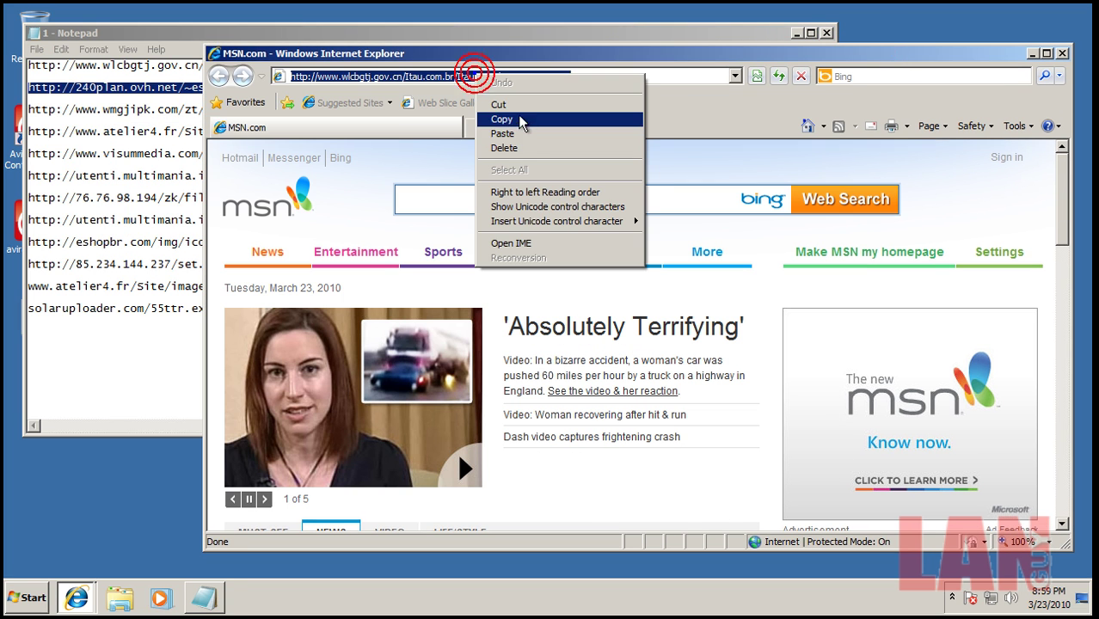
click(520, 131)
key(Return)
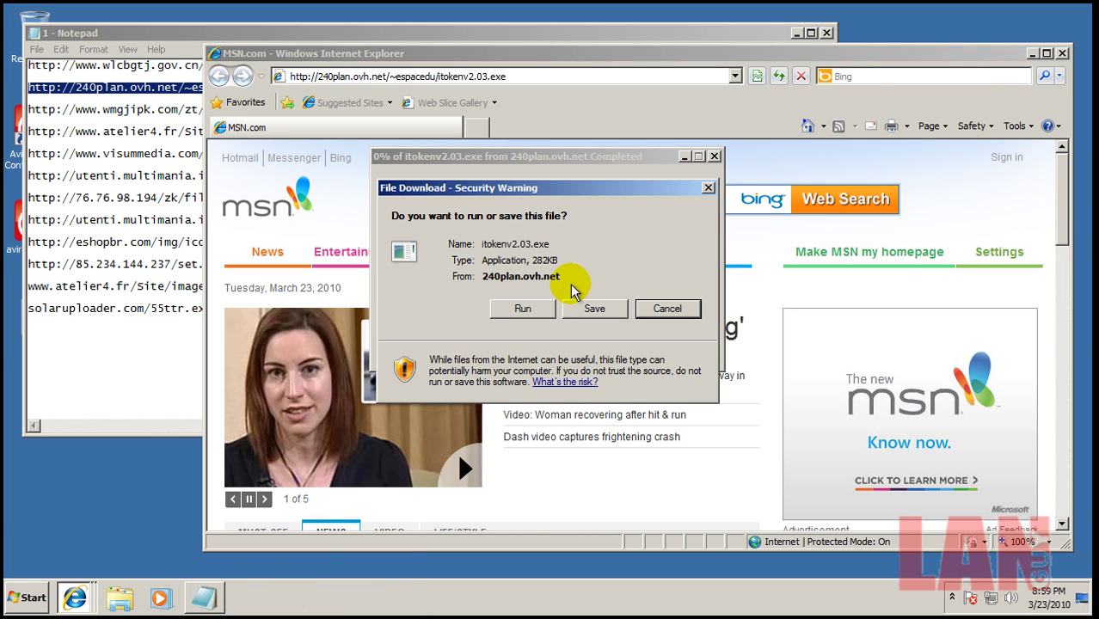
click(522, 308)
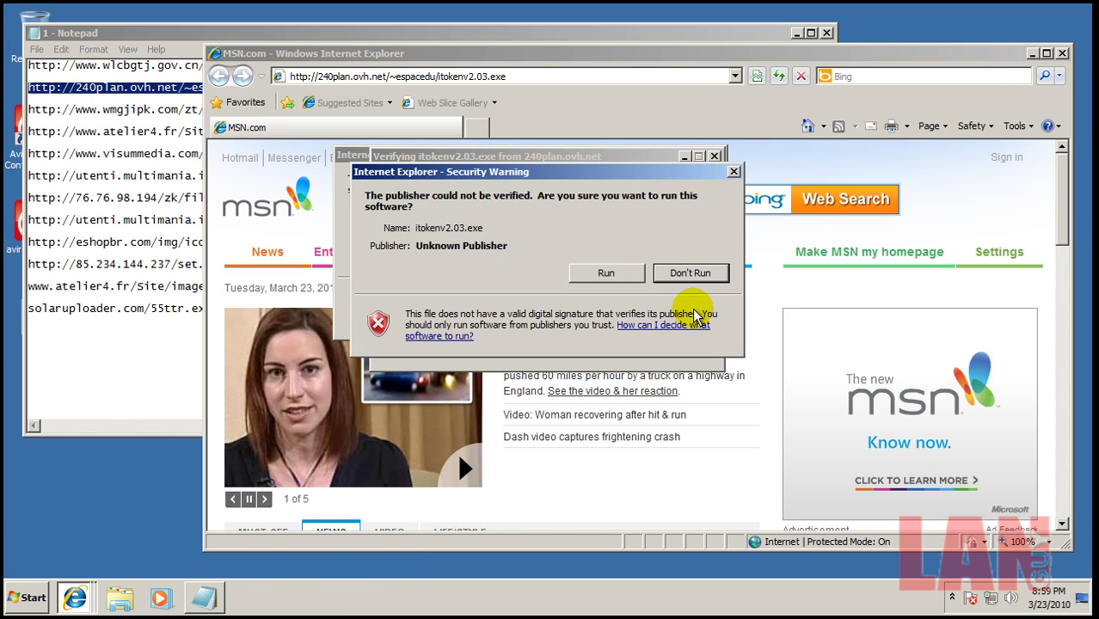
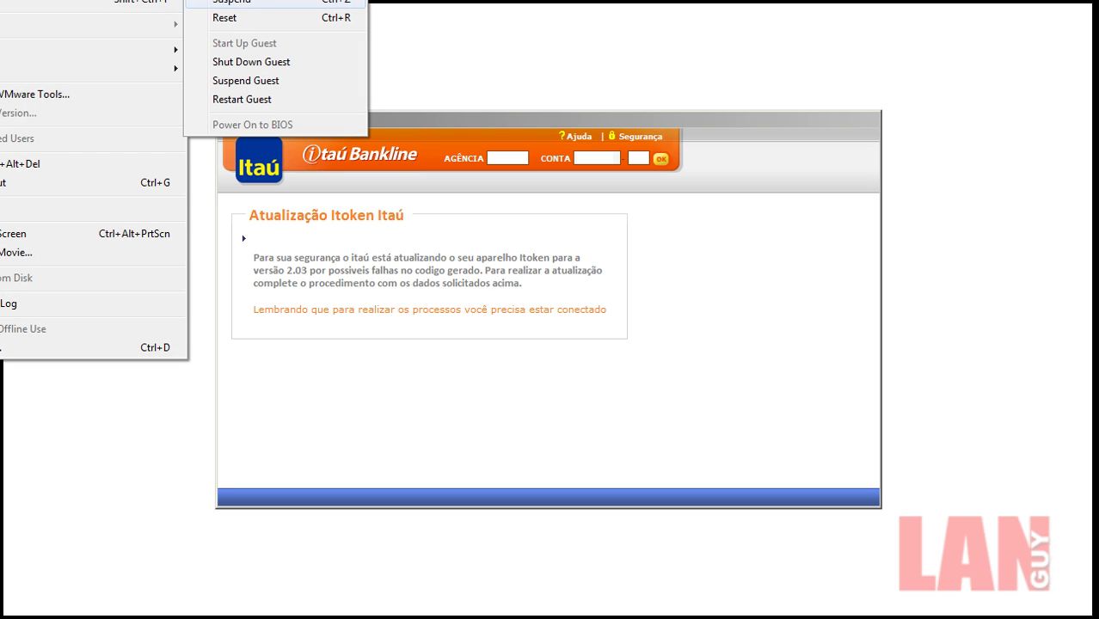
click(262, 17)
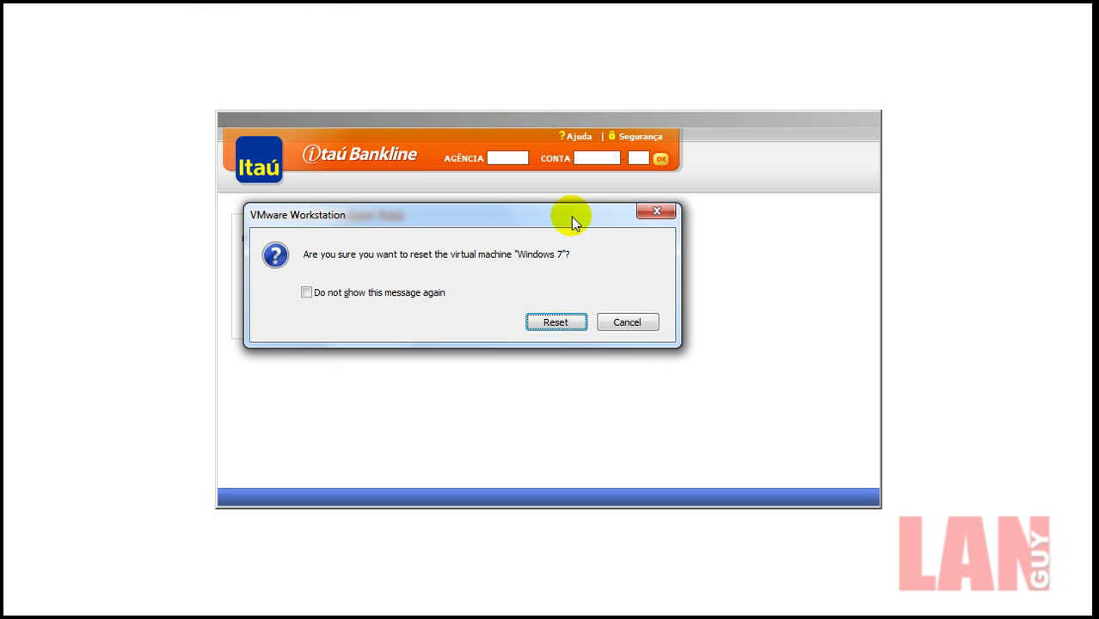
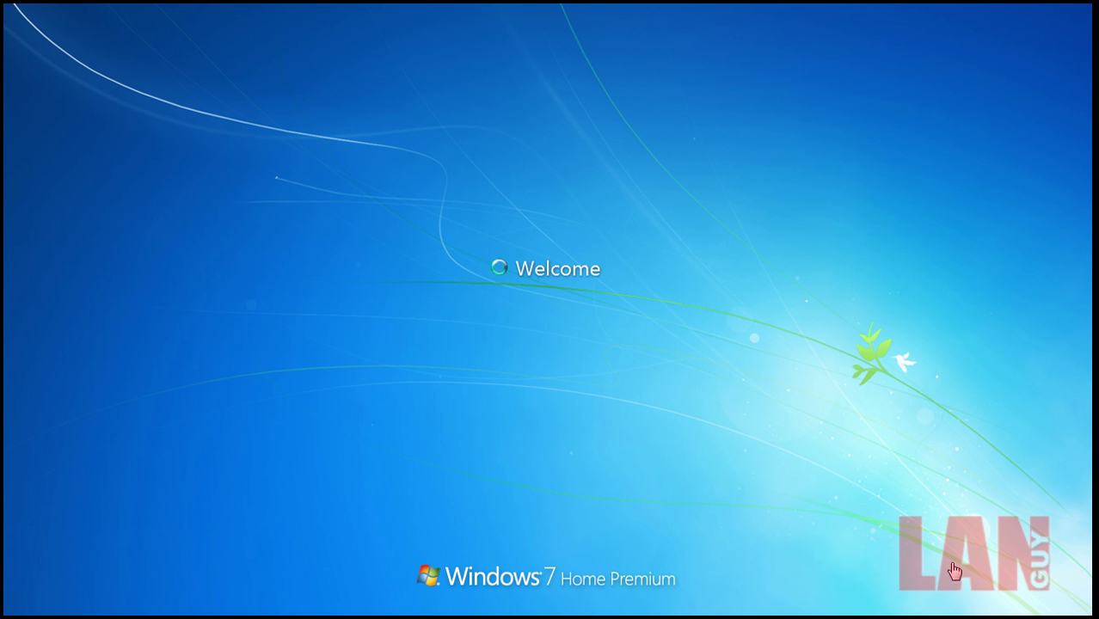
Step: Finish signing in to Windows 7 so the desktop with the Avira icons and file 1 loads
click(927, 389)
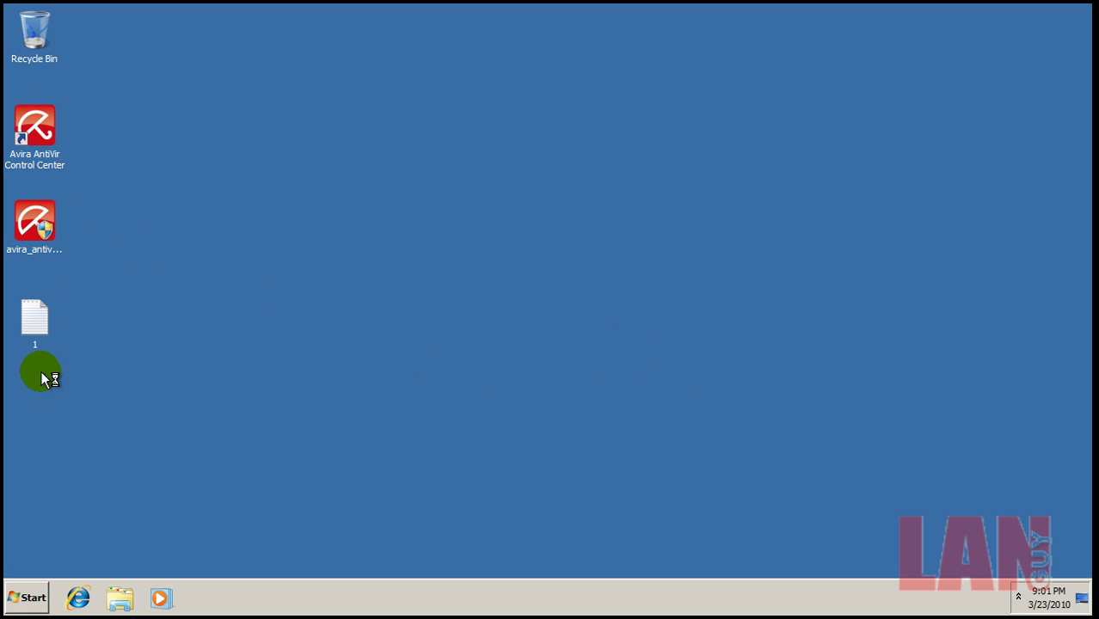
Step: Launch Internet Explorer from the taskbar
click(80, 597)
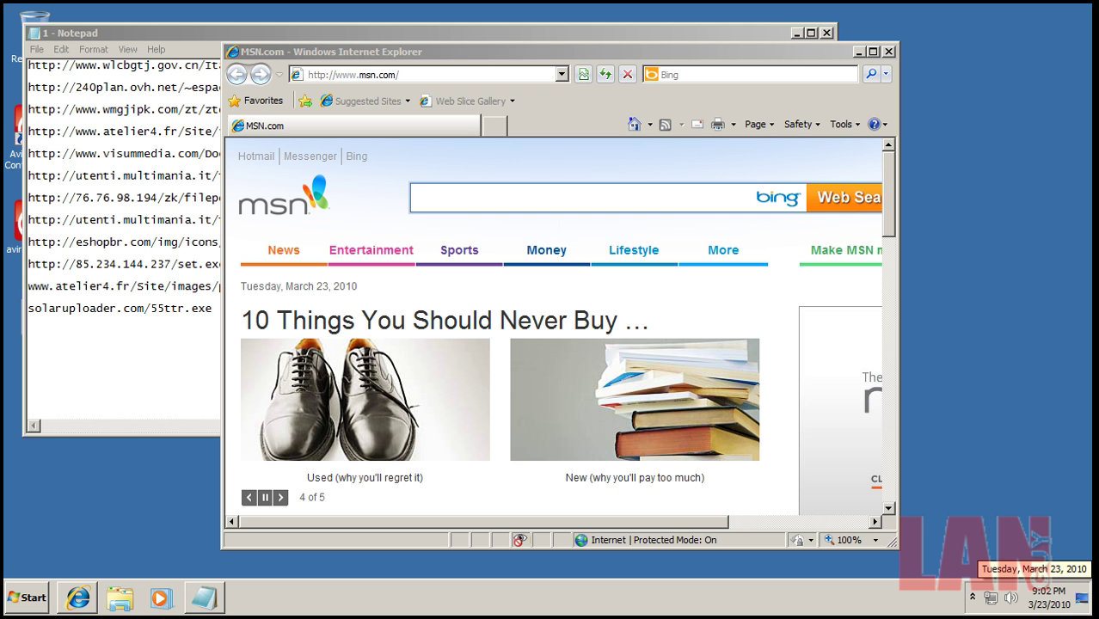
Step: Copy the third Notepad URL (ztduokaiqi.exe) into Internet Explorer's address bar and load it
double_click(156, 109)
right_click(157, 106)
click(225, 157)
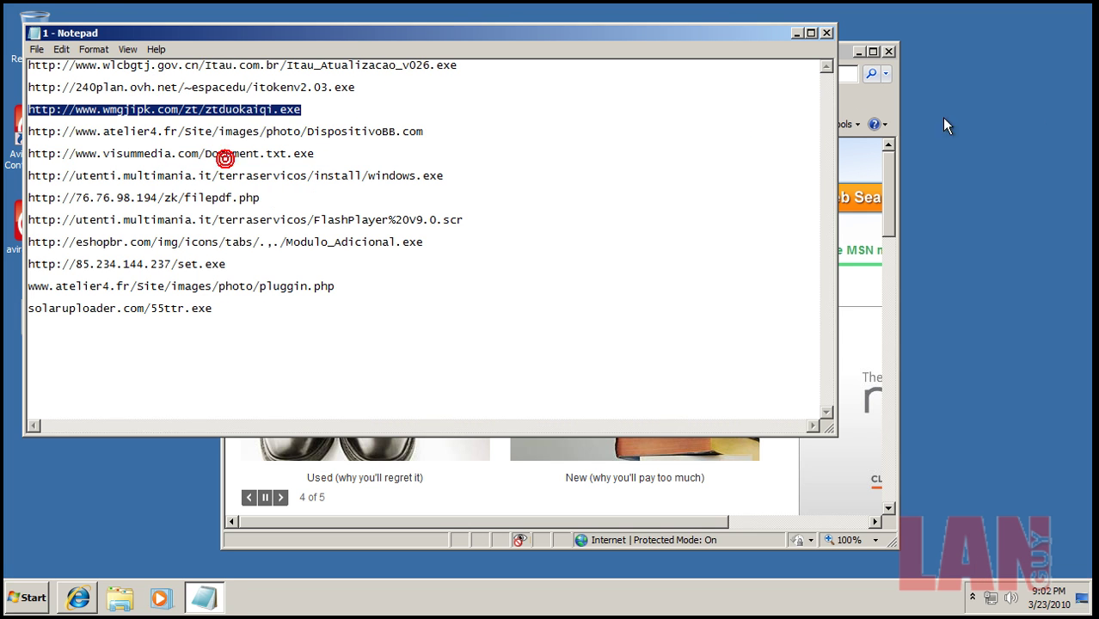
click(894, 105)
click(495, 75)
right_click(495, 75)
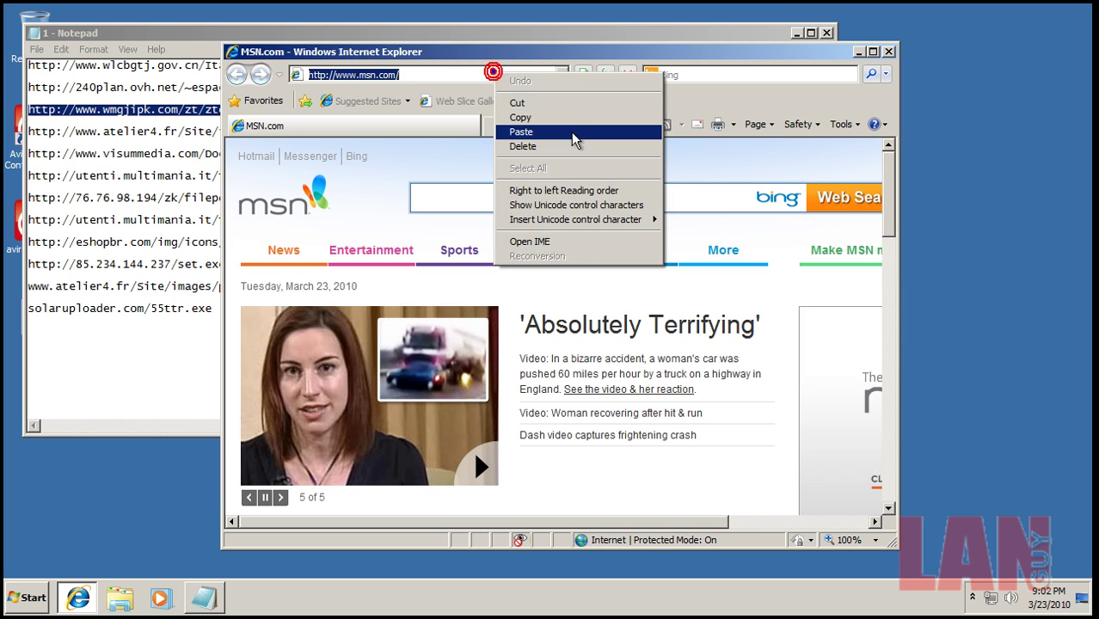
click(572, 132)
click(582, 75)
drag(540, 54, 700, 73)
Step: Deny access in the AntiVir alert, run the ztduokaiqi.exe download, and dismiss the invalid application error
click(683, 212)
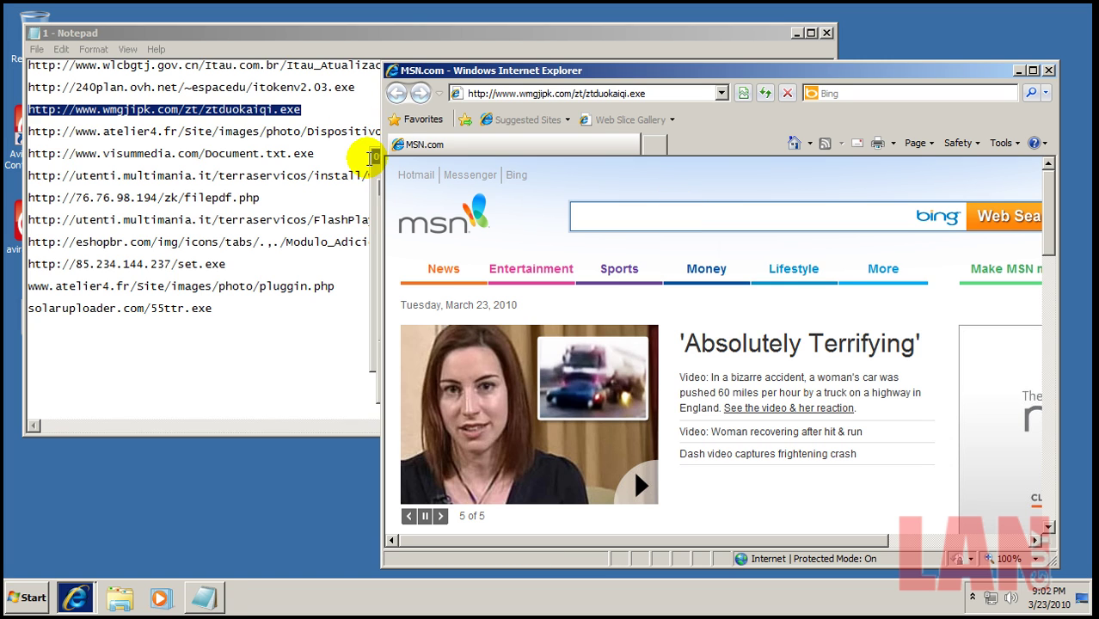
click(367, 156)
click(79, 600)
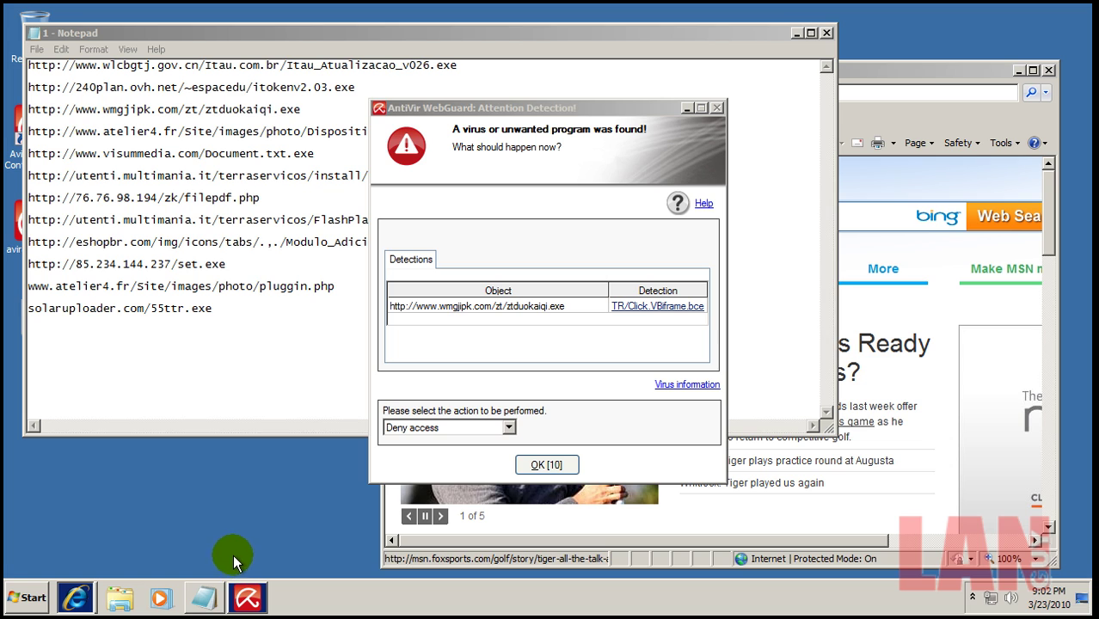
click(545, 468)
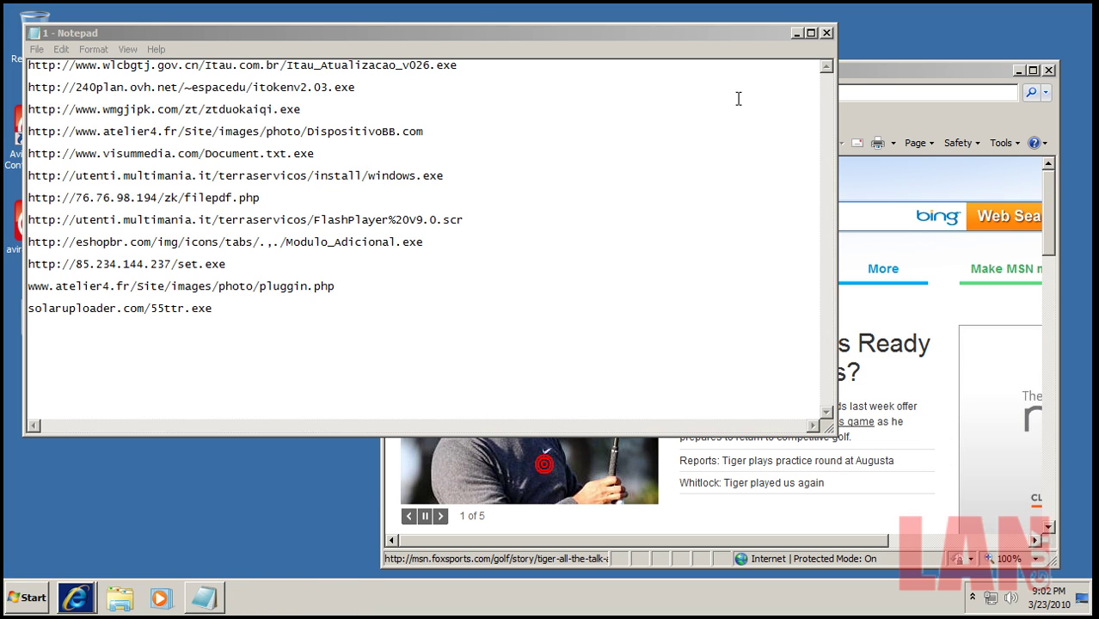
click(796, 33)
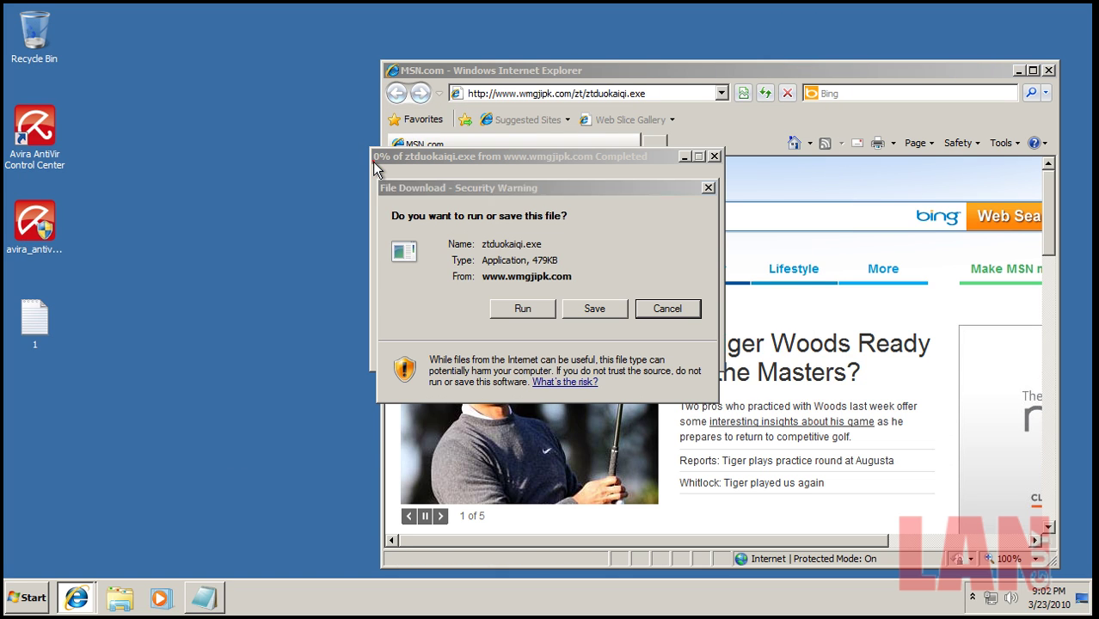
click(523, 310)
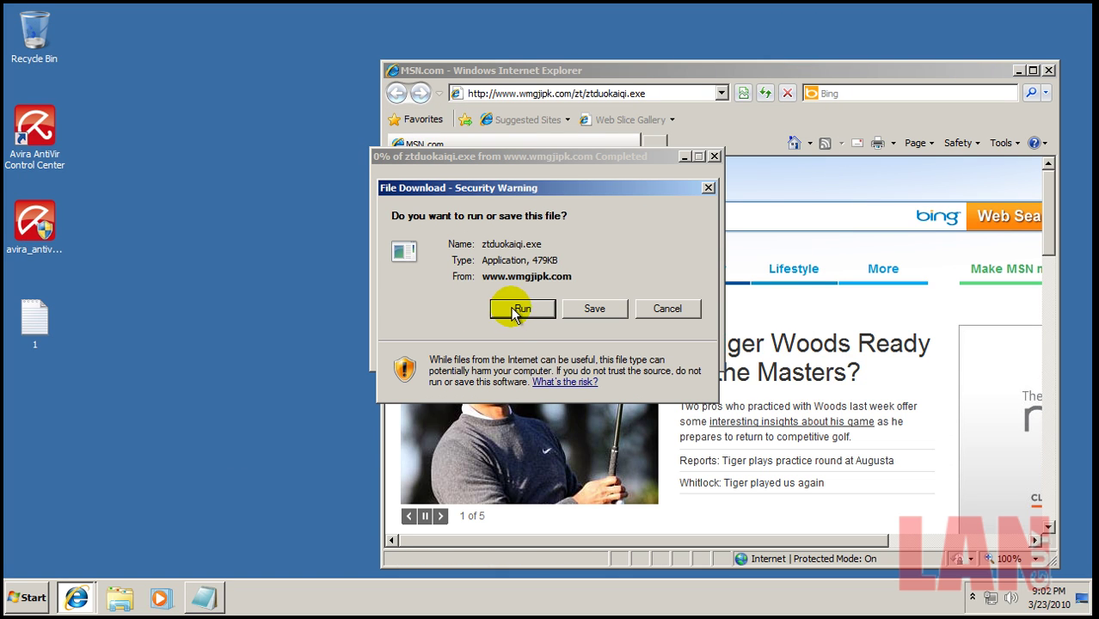
click(587, 256)
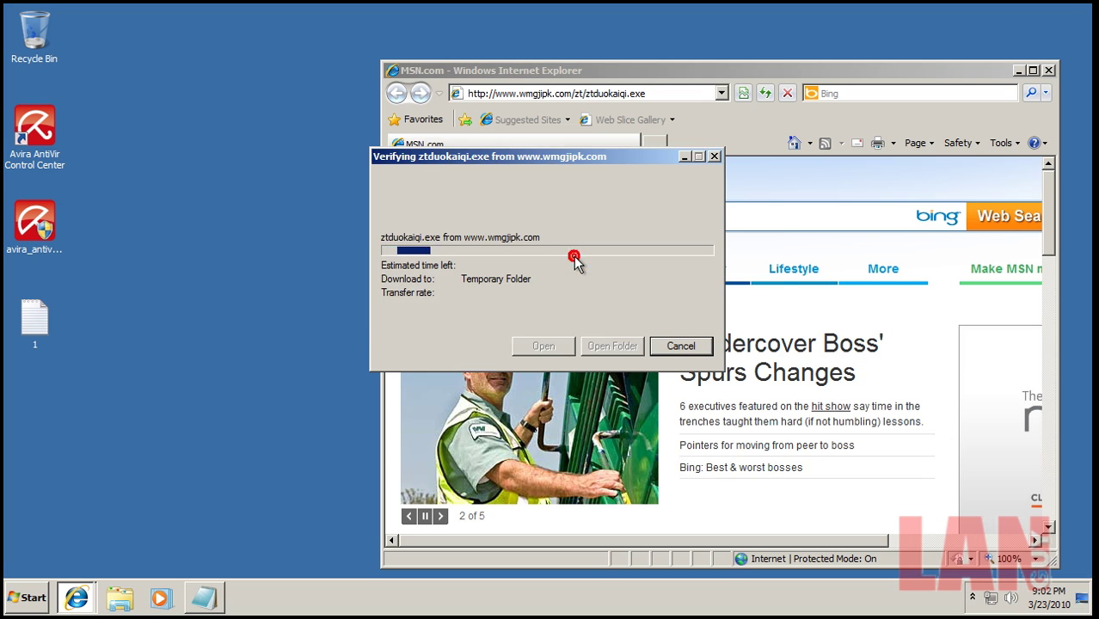
click(743, 309)
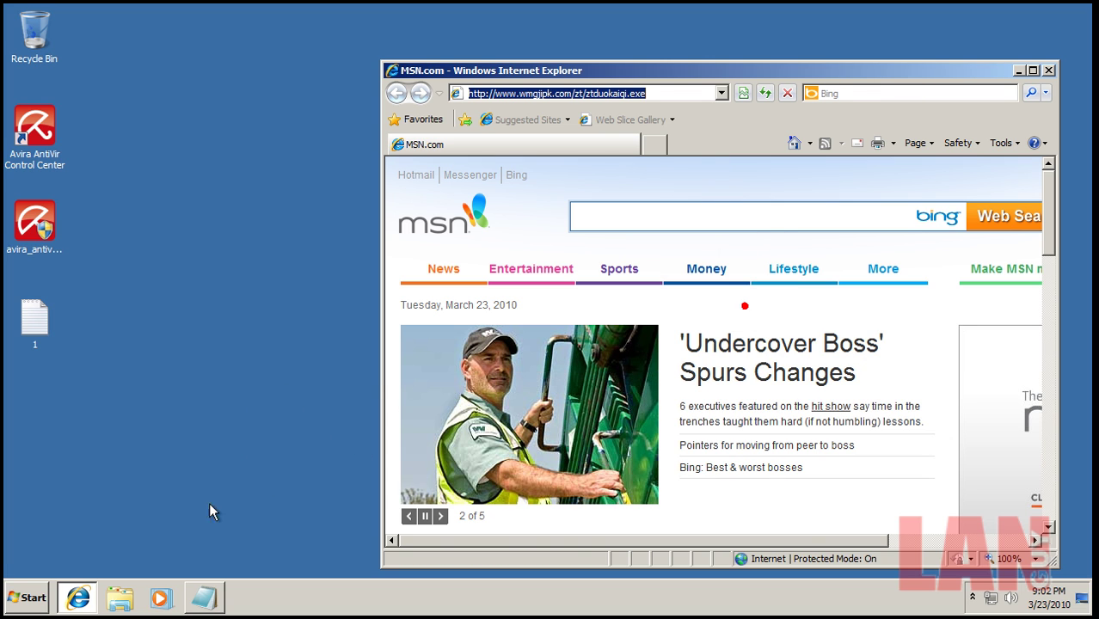
Step: Copy the atelier4 DispositivoBB.com URL from line 4 of the Notepad list
click(203, 598)
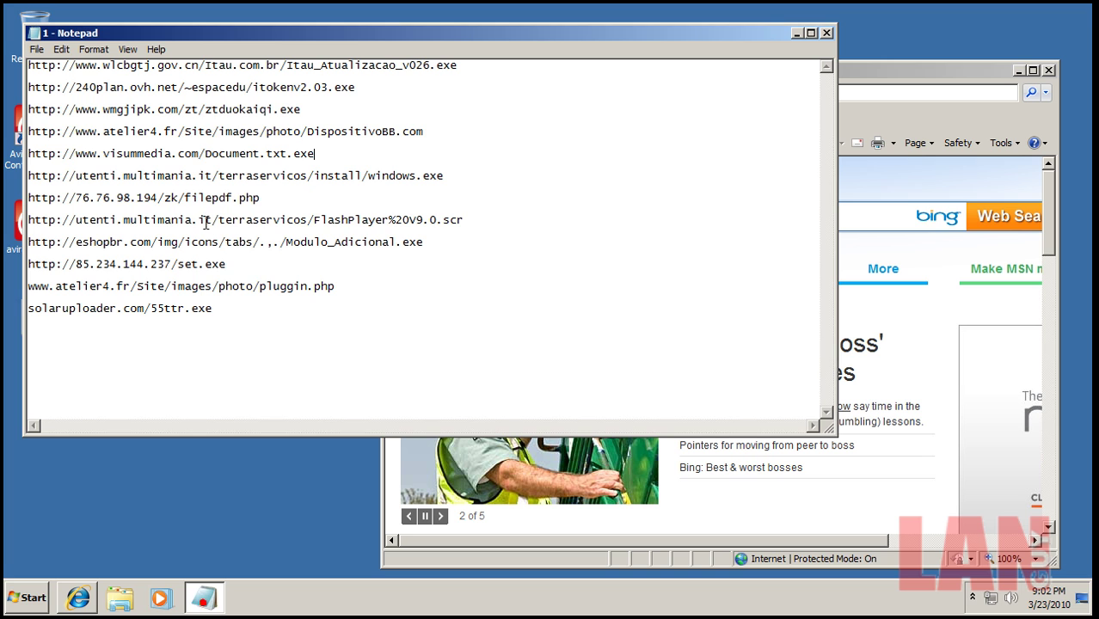
triple_click(221, 129)
right_click(222, 129)
click(268, 176)
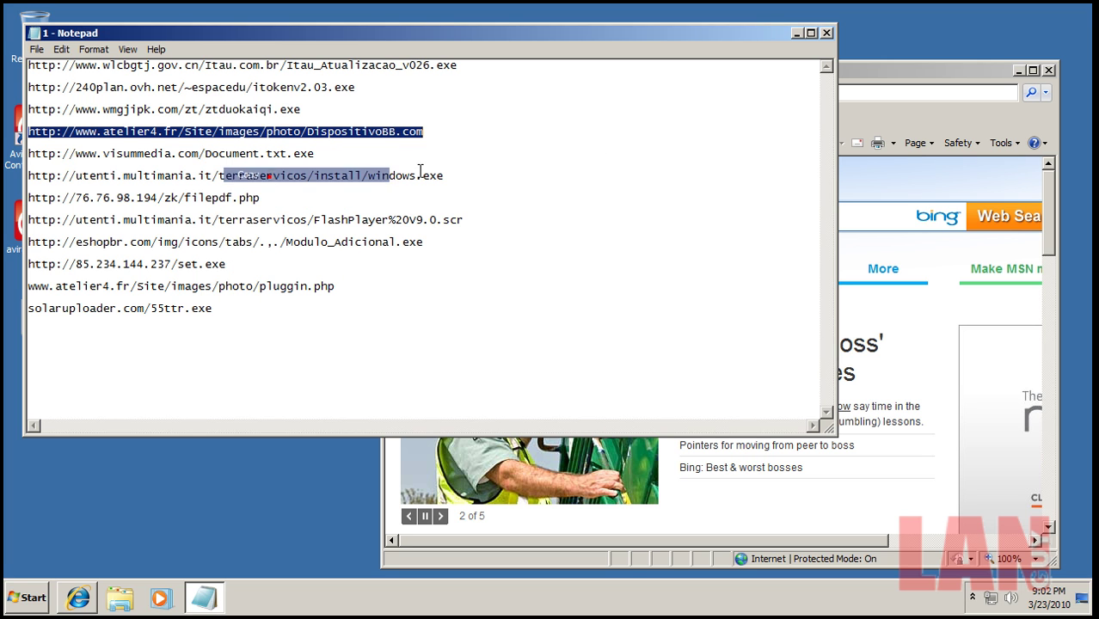
Step: Load that URL in Internet Explorer and run the DispositivoBB.com download, confirming the unverified program
click(893, 85)
right_click(642, 98)
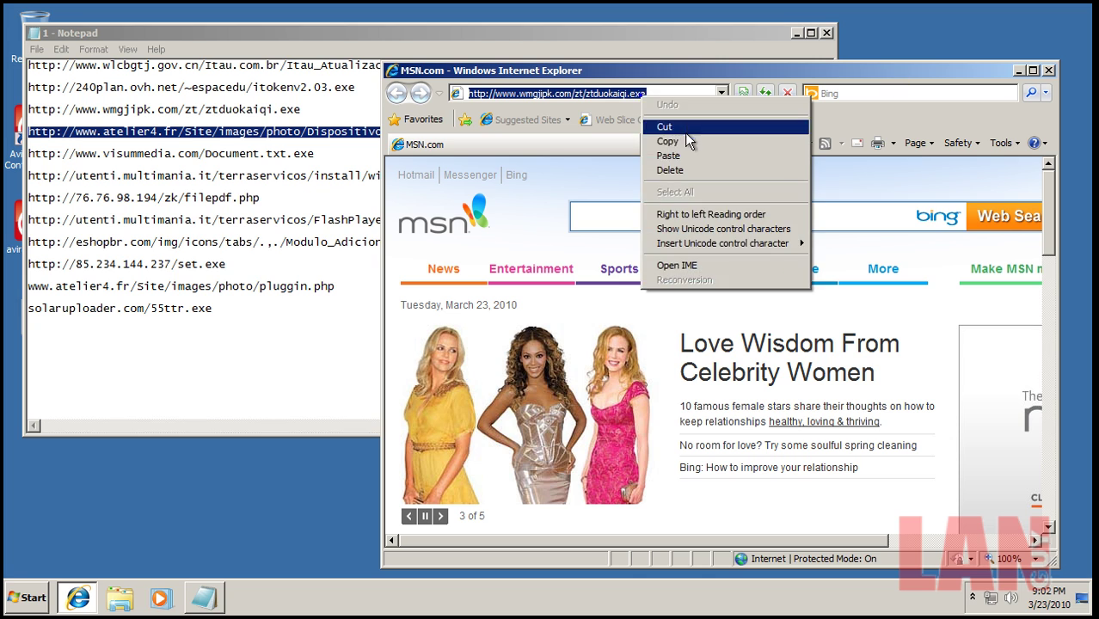
click(685, 154)
key(Return)
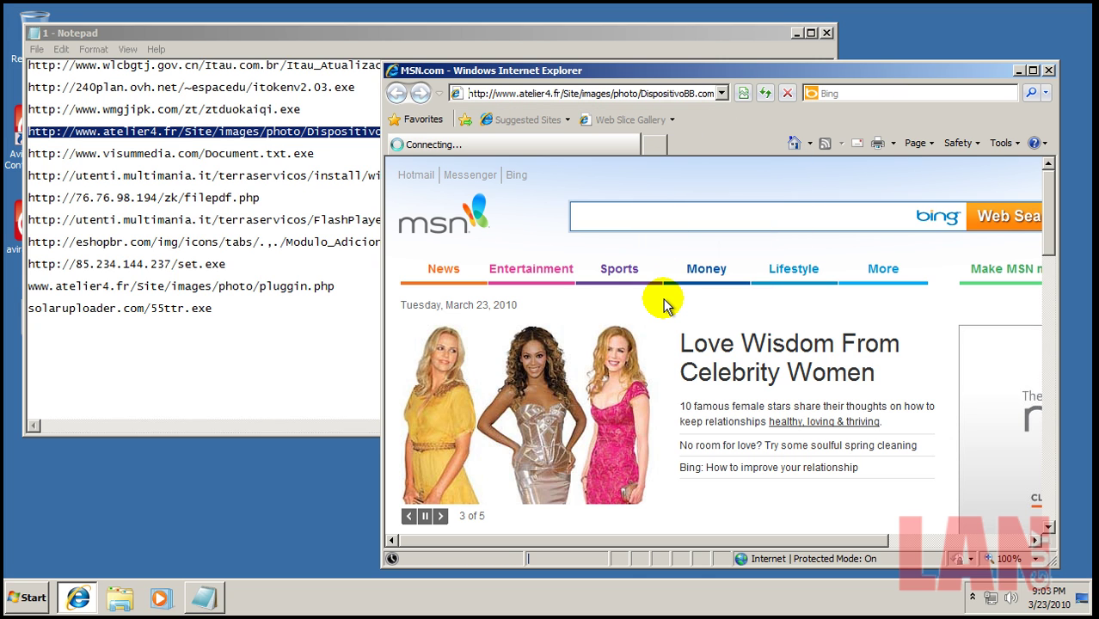
click(517, 308)
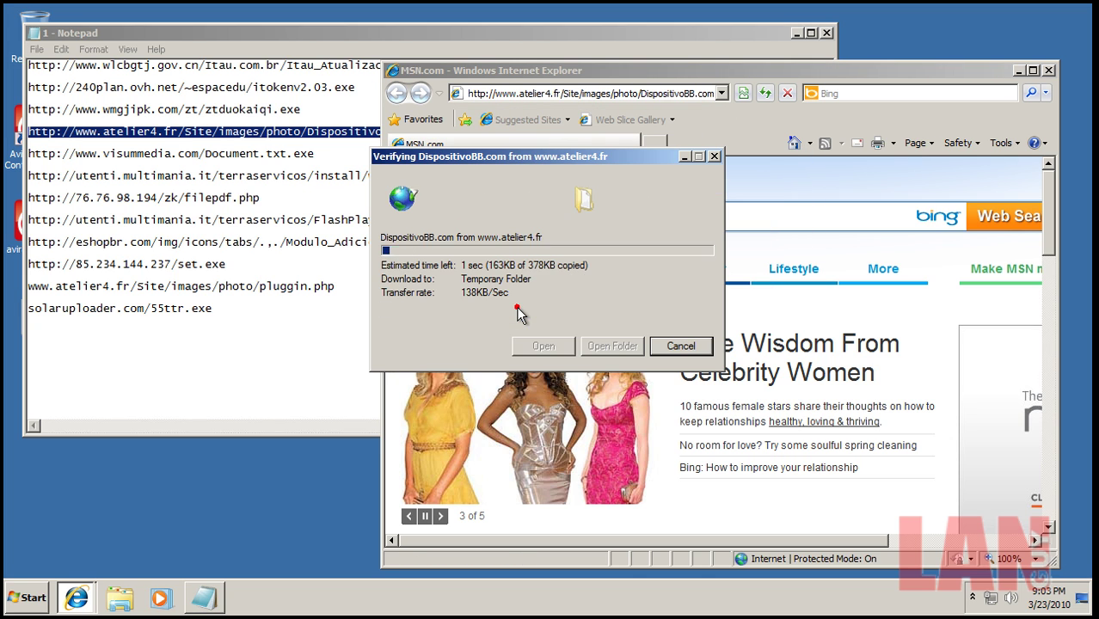
click(632, 290)
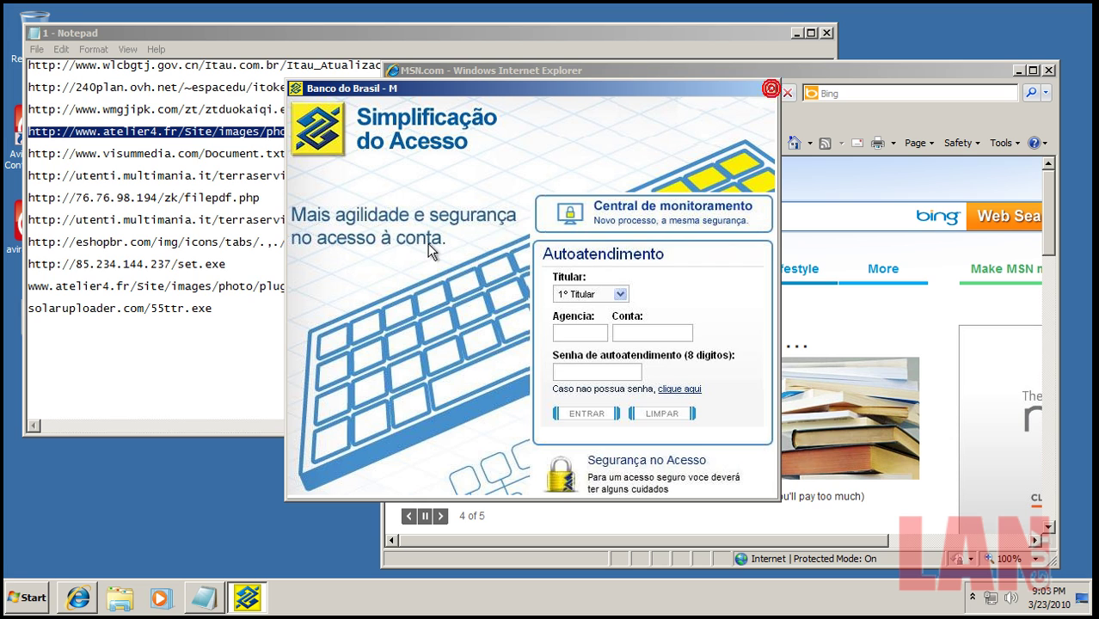
Step: Copy the visummedia Document.txt.exe URL and close the fake Banco do Brasil window
double_click(207, 157)
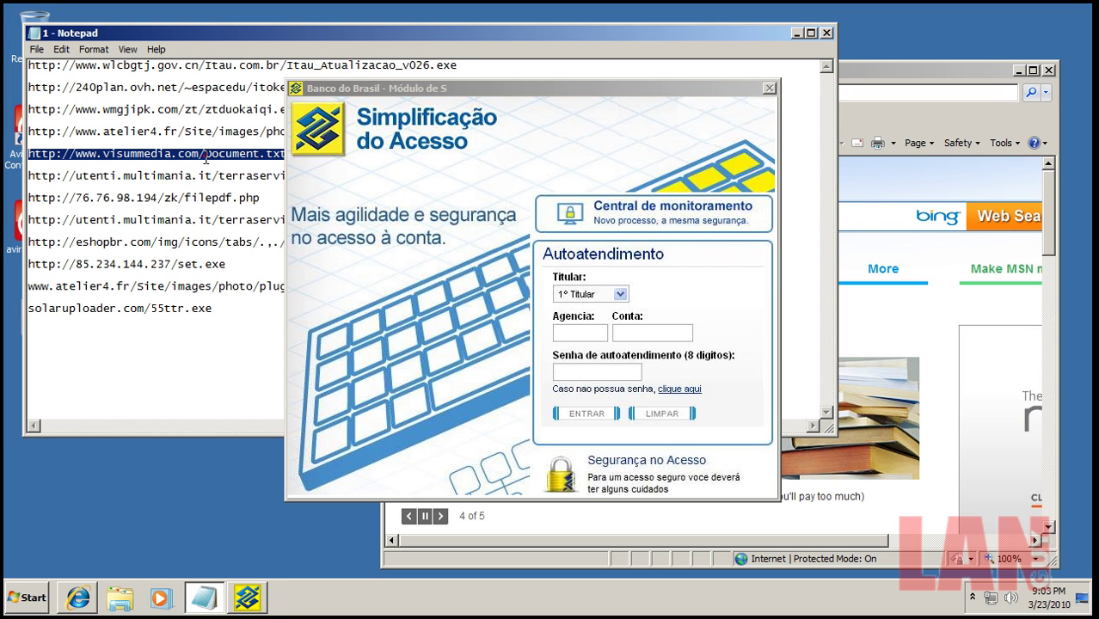
right_click(205, 158)
click(254, 204)
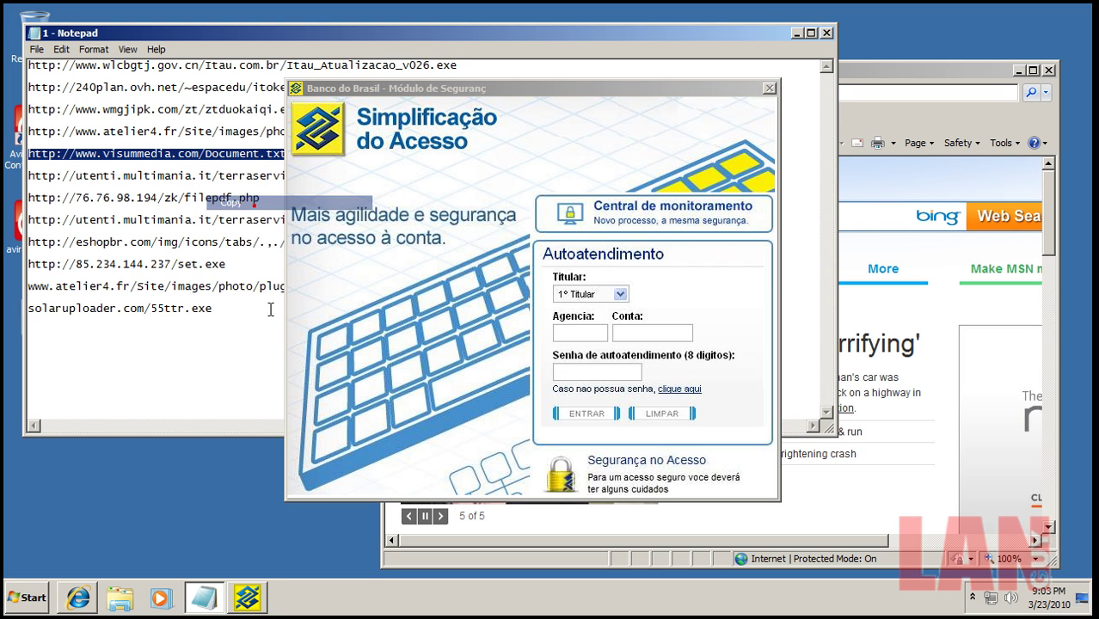
right_click(247, 597)
click(229, 564)
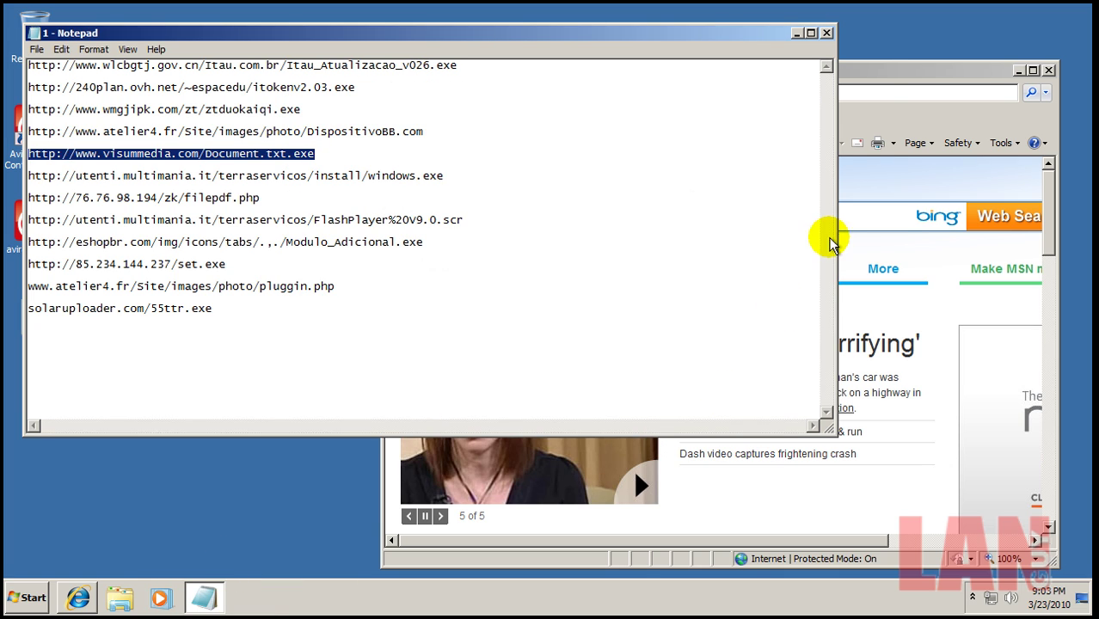
Step: Load the visummedia URL in Internet Explorer and run Document.txt.exe, confirming the unverified program
click(884, 75)
right_click(729, 95)
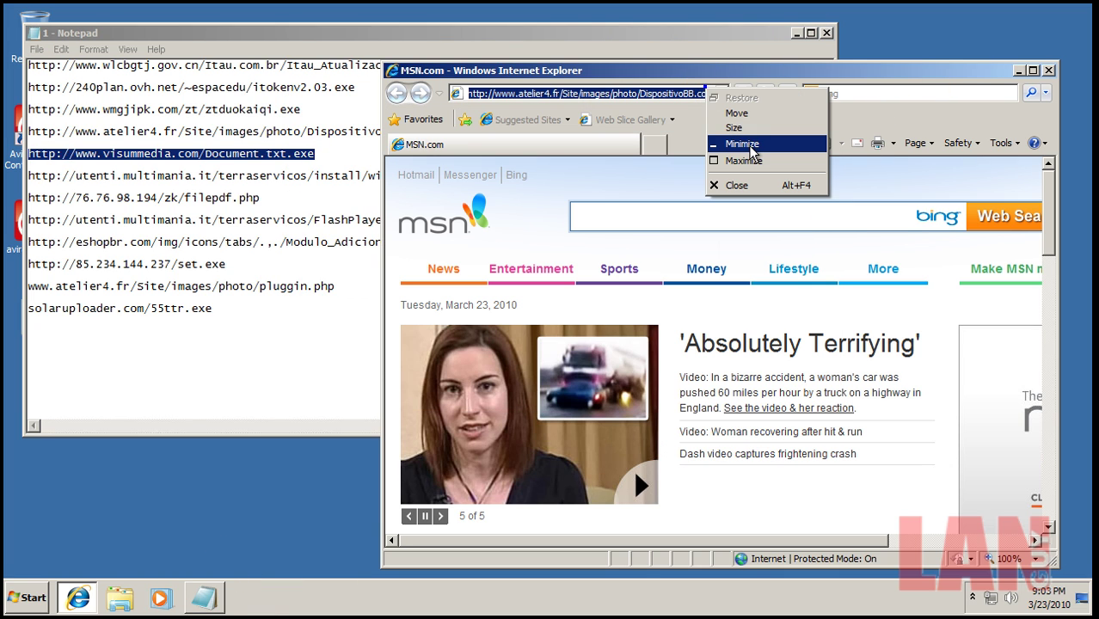
right_click(644, 98)
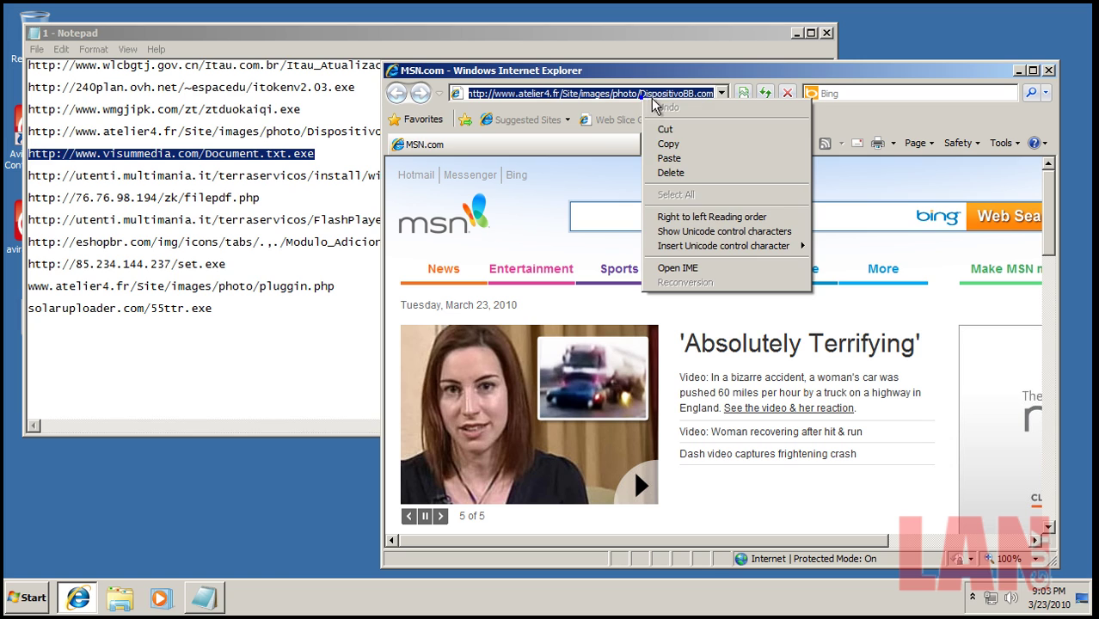
click(684, 159)
key(Return)
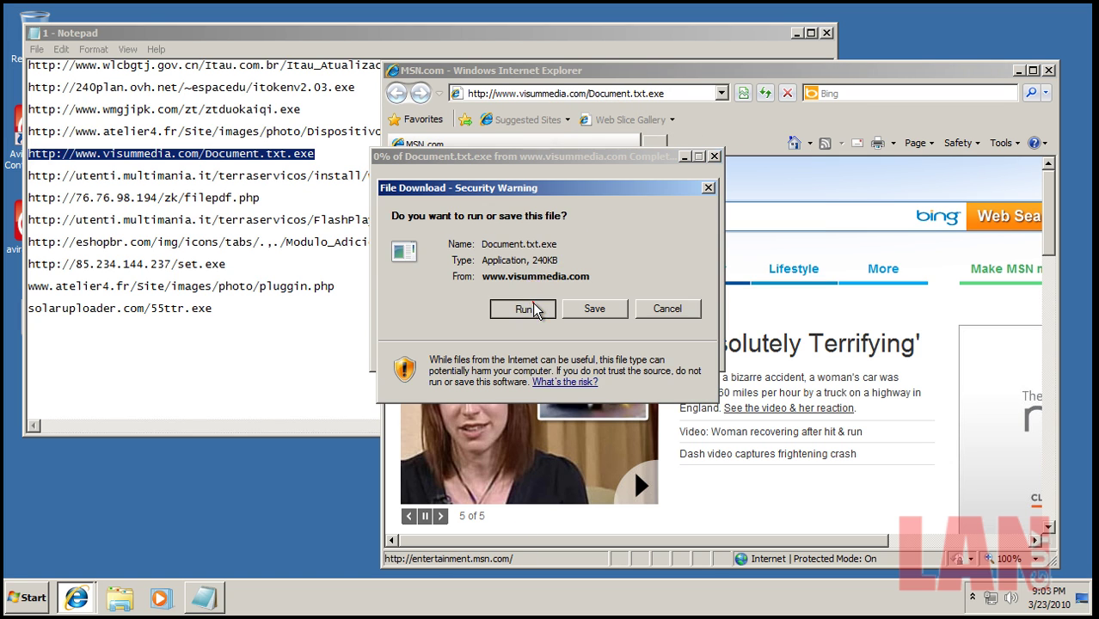
click(522, 308)
click(571, 247)
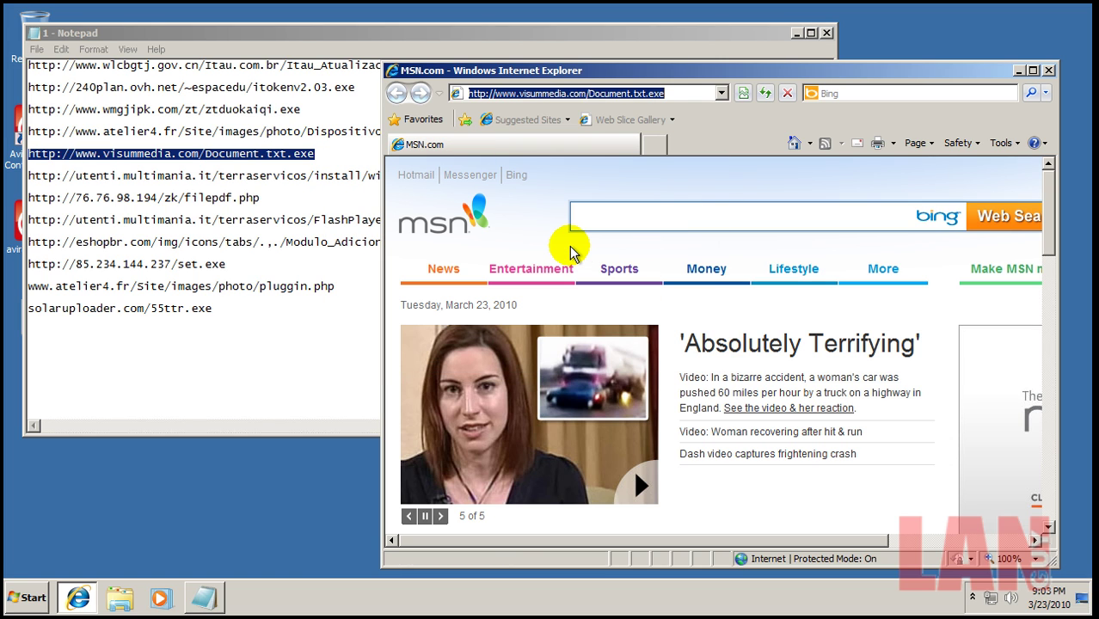
Step: Copy the utenti.multimania.it windows.exe URL into Internet Explorer and load it
double_click(335, 175)
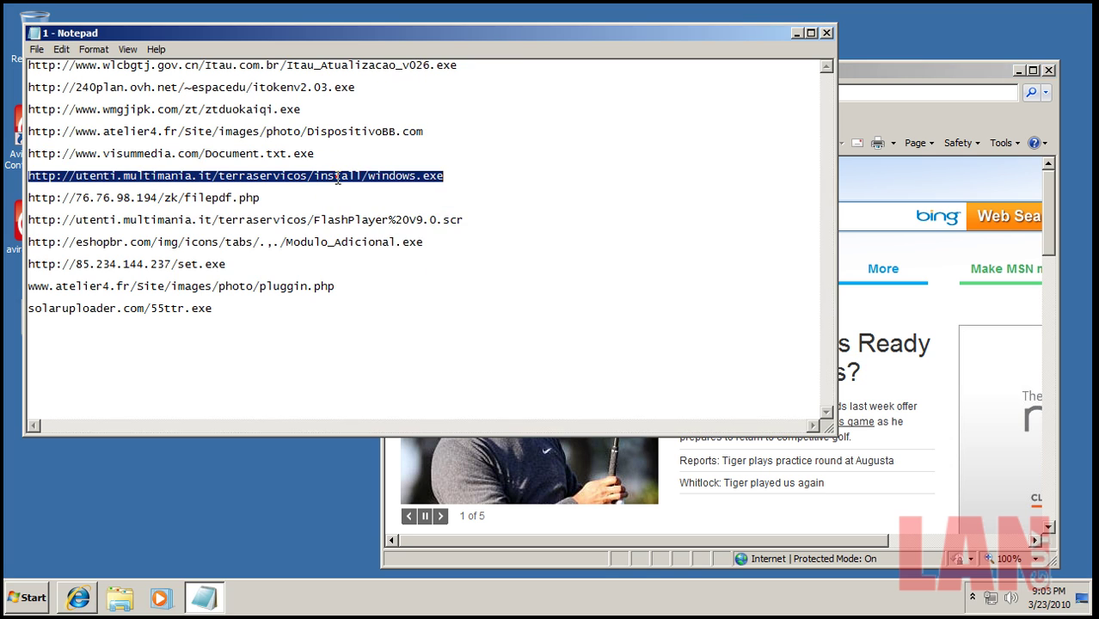
right_click(335, 175)
click(399, 223)
click(863, 69)
right_click(687, 89)
click(714, 147)
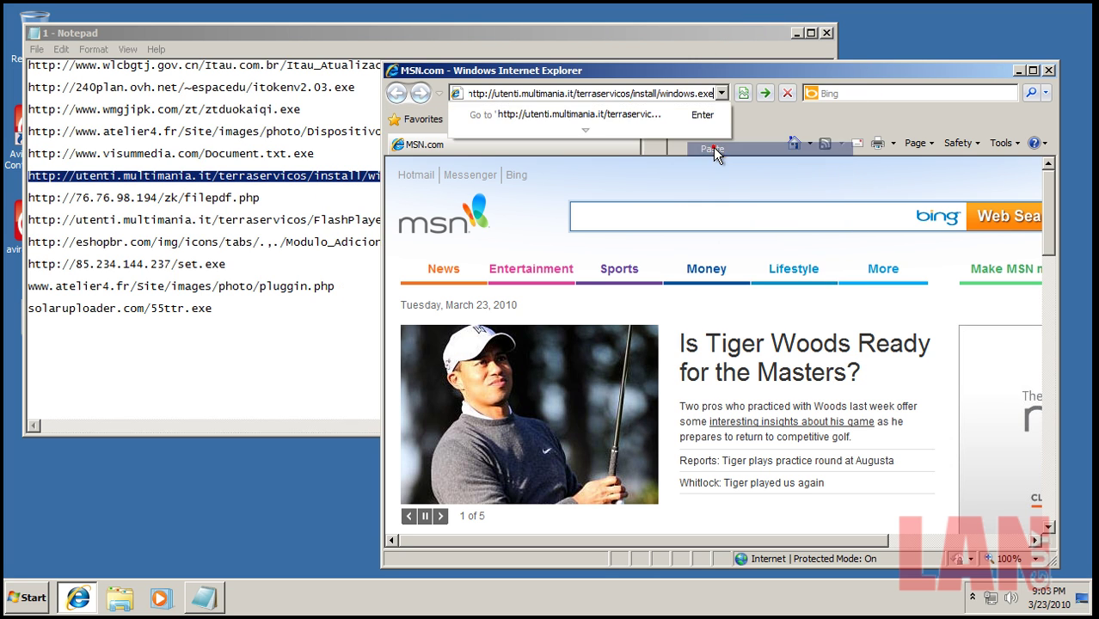
key(Return)
Step: Deny access to the TR/Crypt.FKM.Gen detection in AntiVir, then select the filepdf.php line in Notepad
click(972, 599)
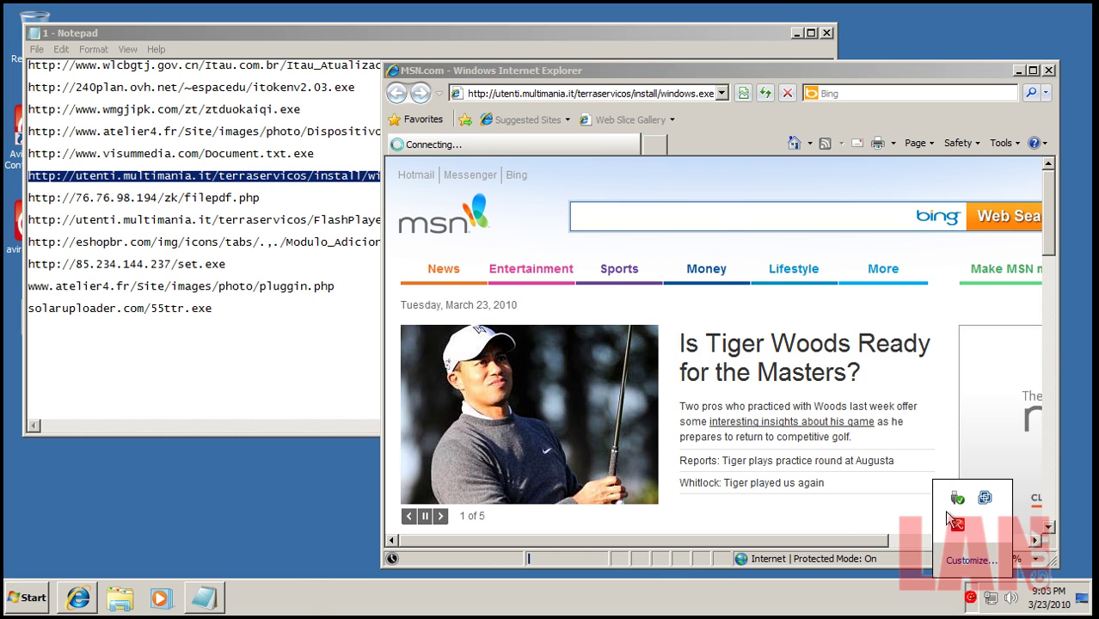
click(641, 415)
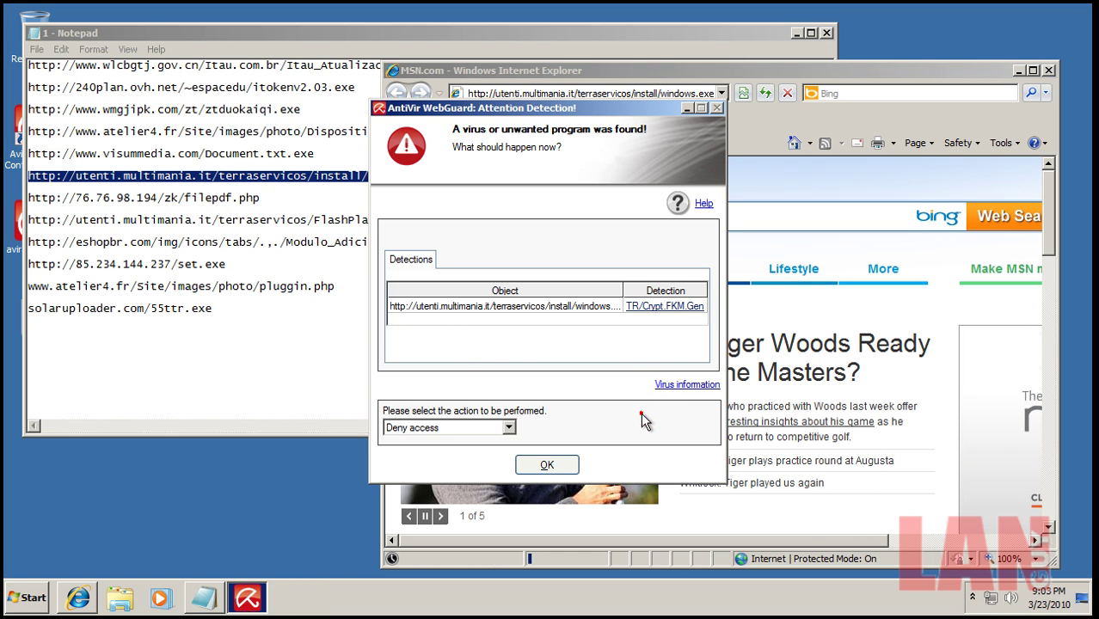
click(547, 466)
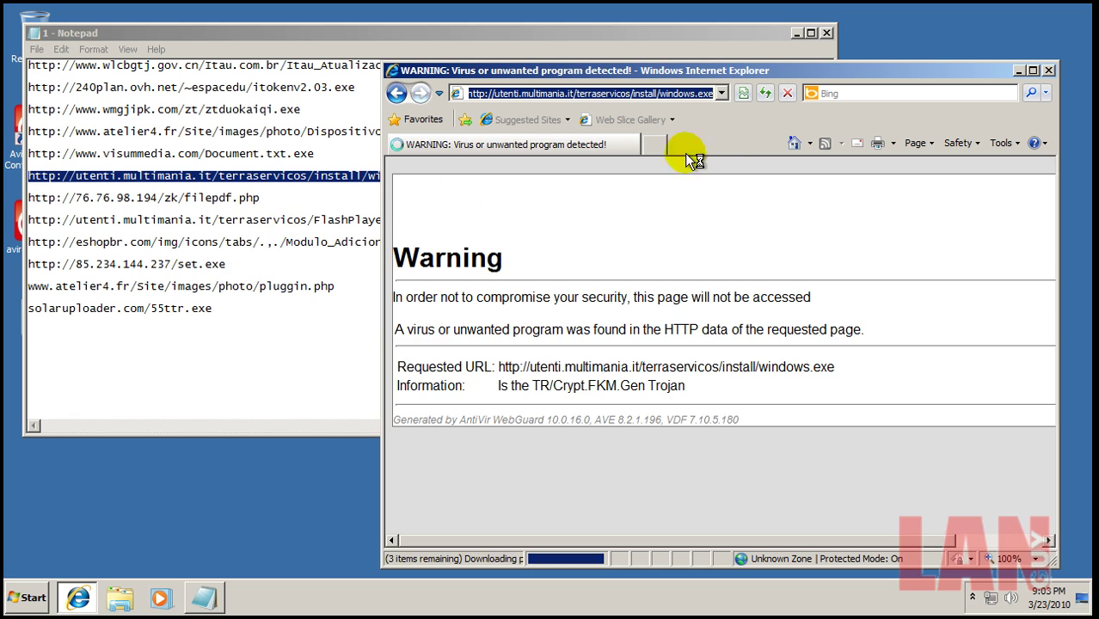
double_click(215, 197)
Step: Copy the filepdf.php URL into Internet Explorer's address bar and load it
right_click(215, 198)
click(256, 243)
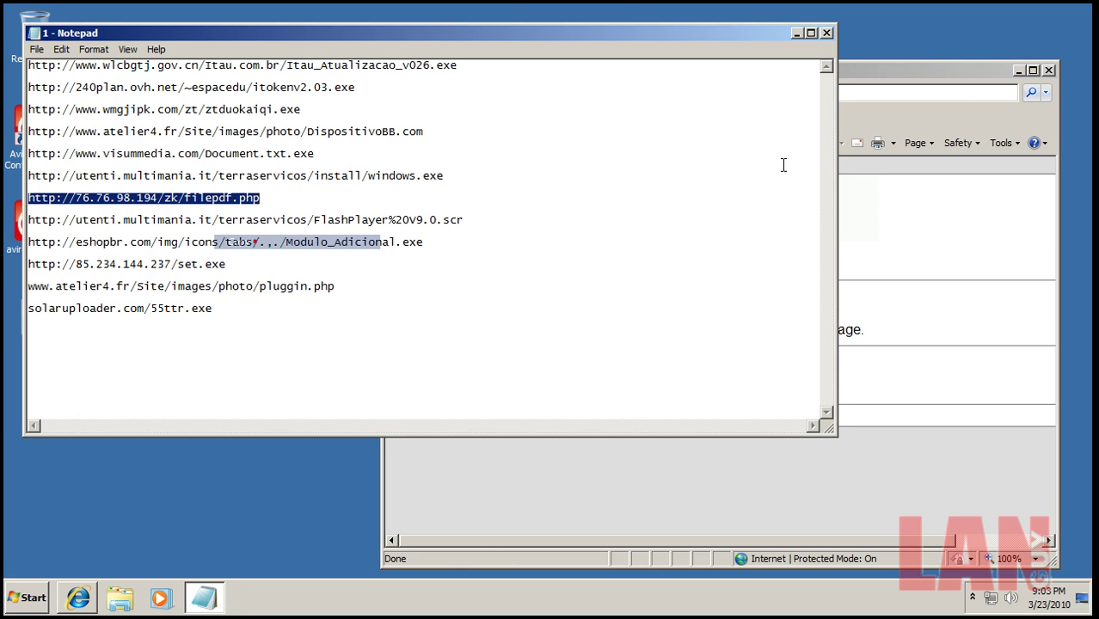
click(860, 72)
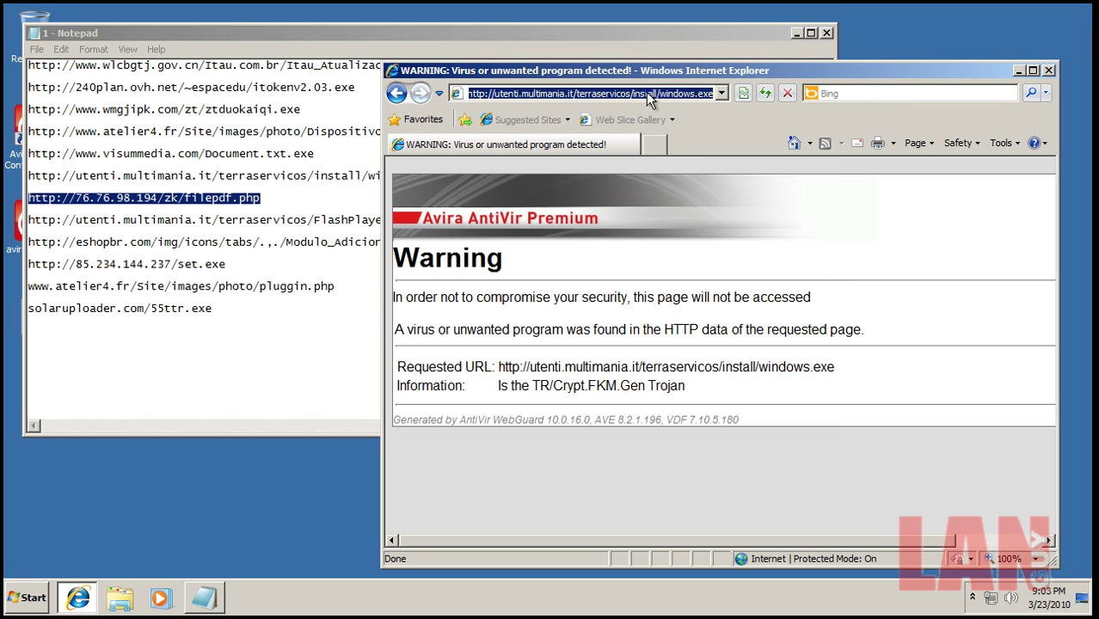
right_click(646, 92)
click(696, 152)
key(Return)
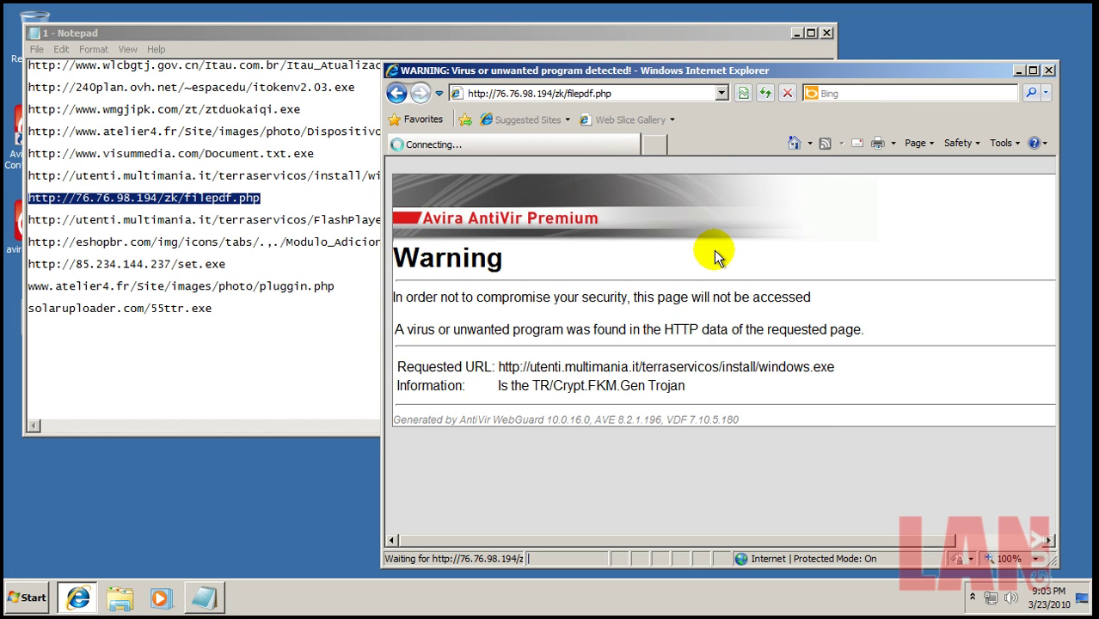
Step: Run the unverified filepdf.exe download, then close the crashed program
click(529, 306)
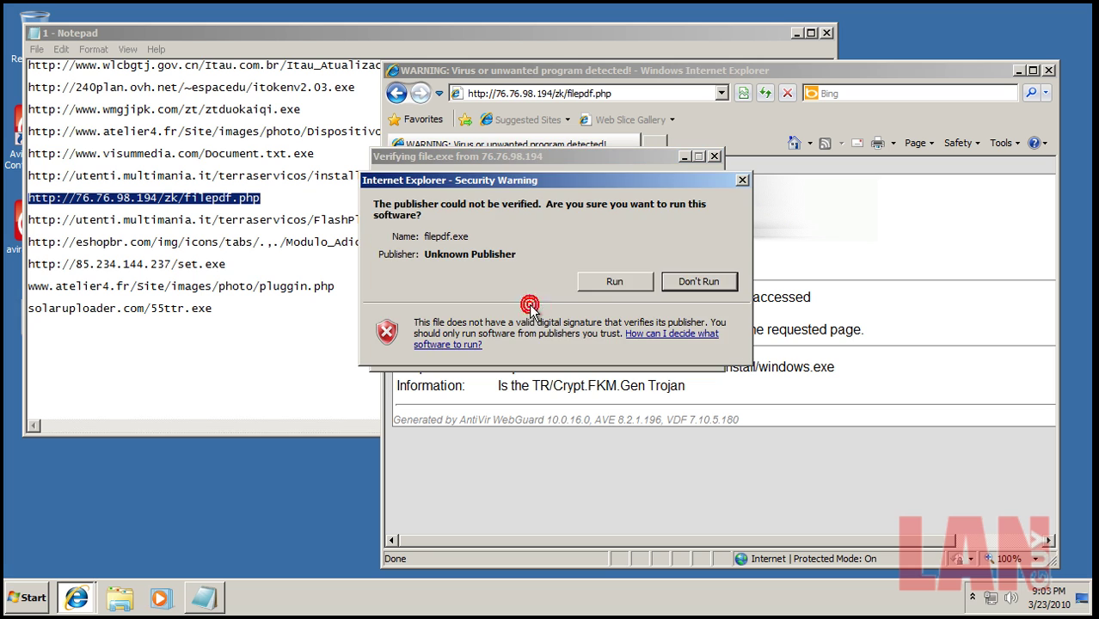
click(627, 278)
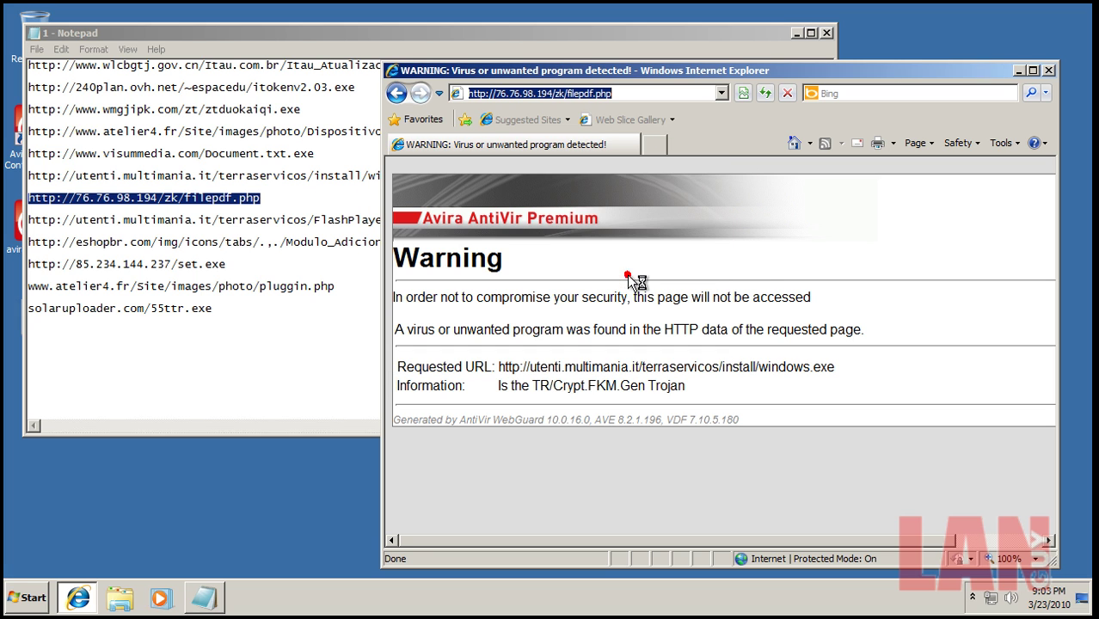
double_click(245, 219)
right_click(245, 220)
click(208, 209)
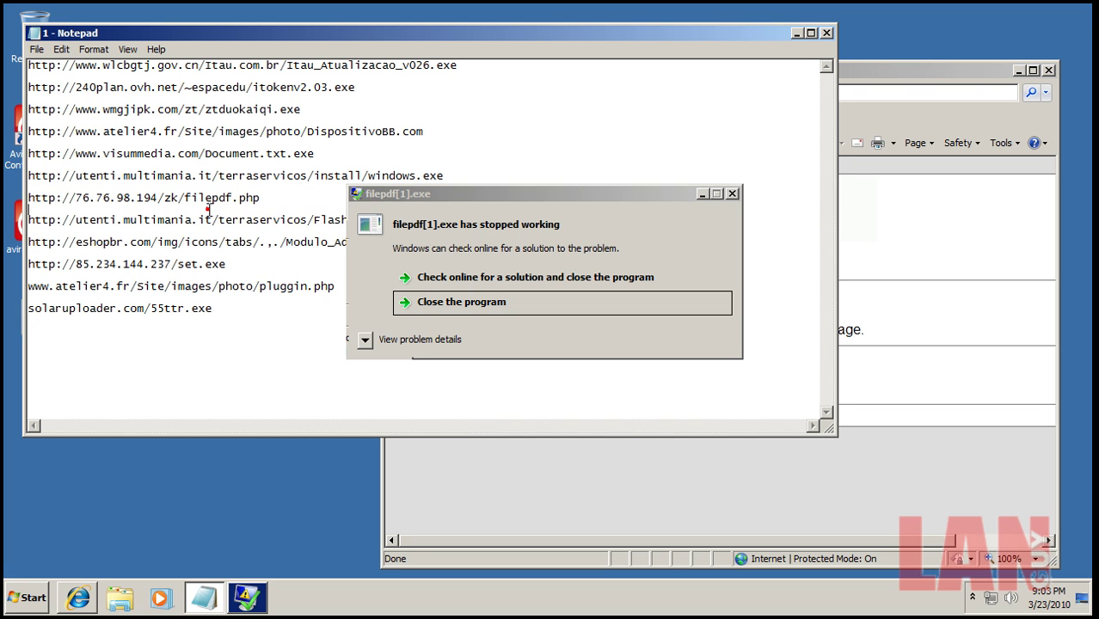
click(443, 305)
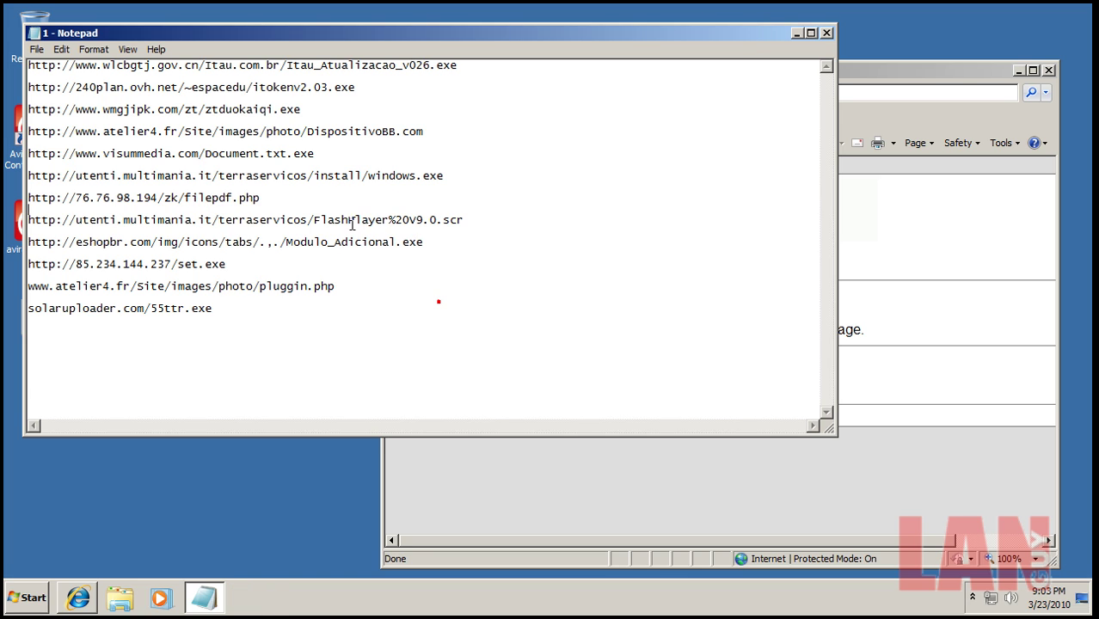
Step: Load the FlashPlayer%20V9.0.scr URL and deny access to the TR/Dldr.Genome.aosj detection
drag(473, 219, 52, 226)
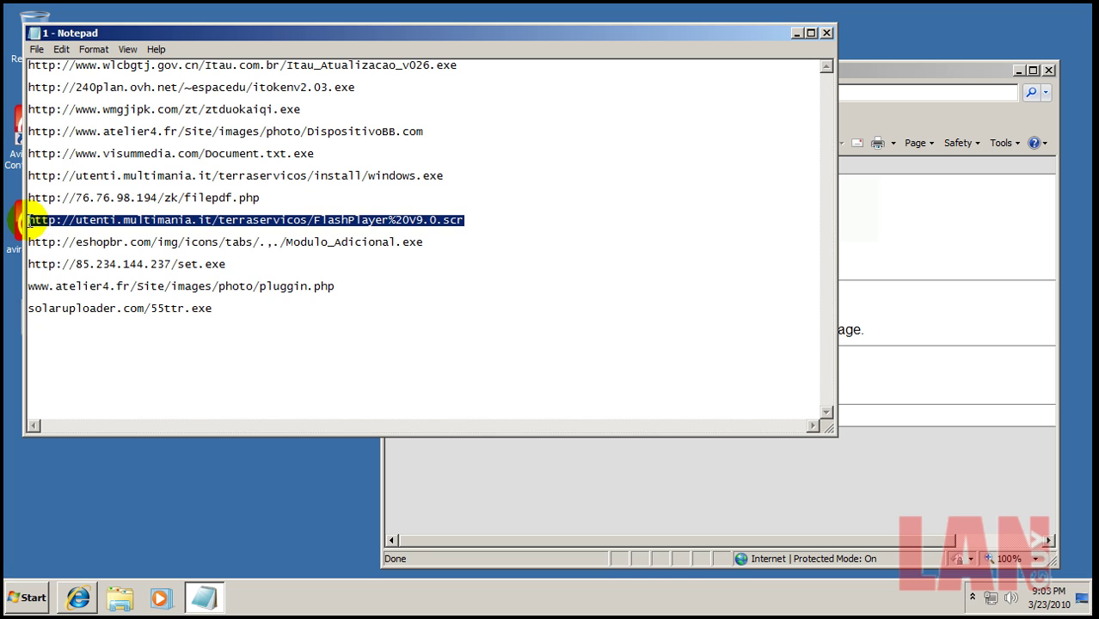
right_click(36, 226)
click(87, 263)
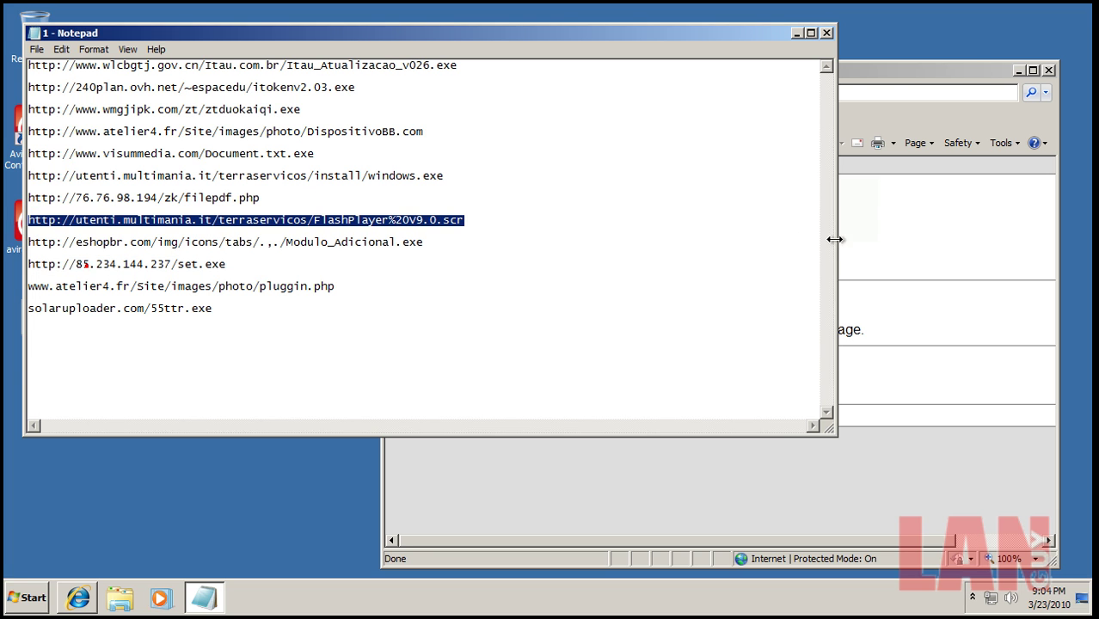
click(879, 92)
click(565, 92)
right_click(565, 93)
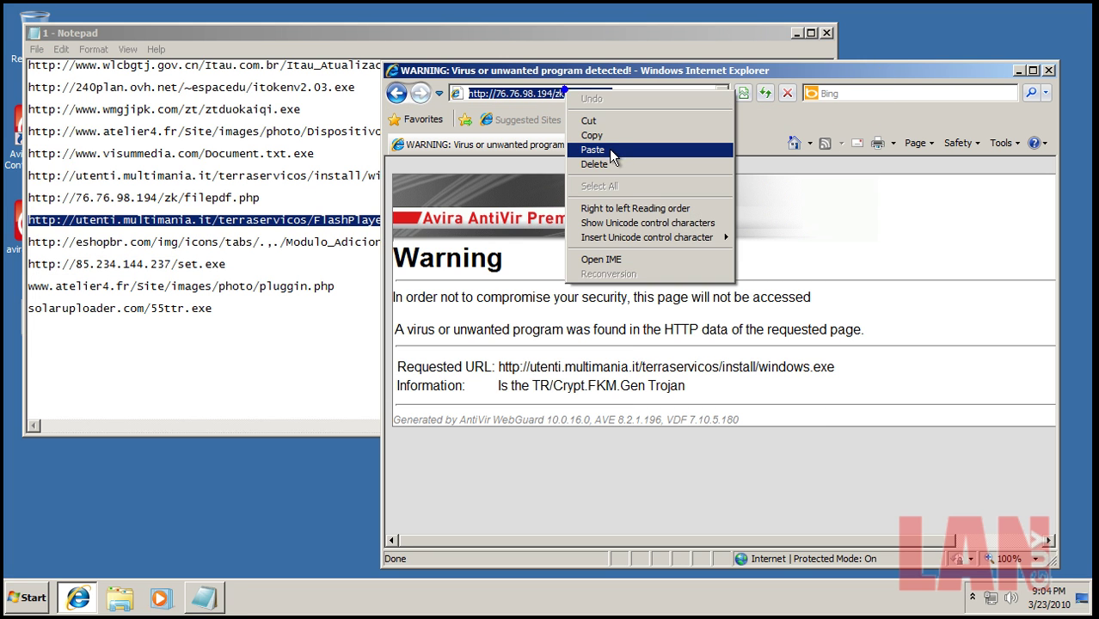
click(607, 148)
key(Return)
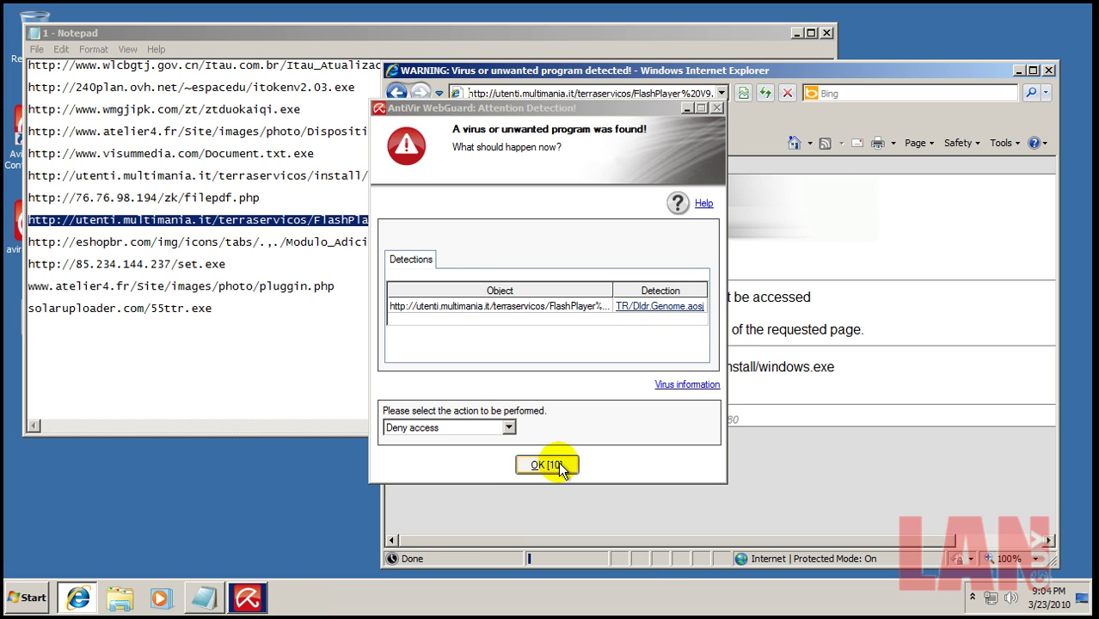
click(558, 465)
click(297, 244)
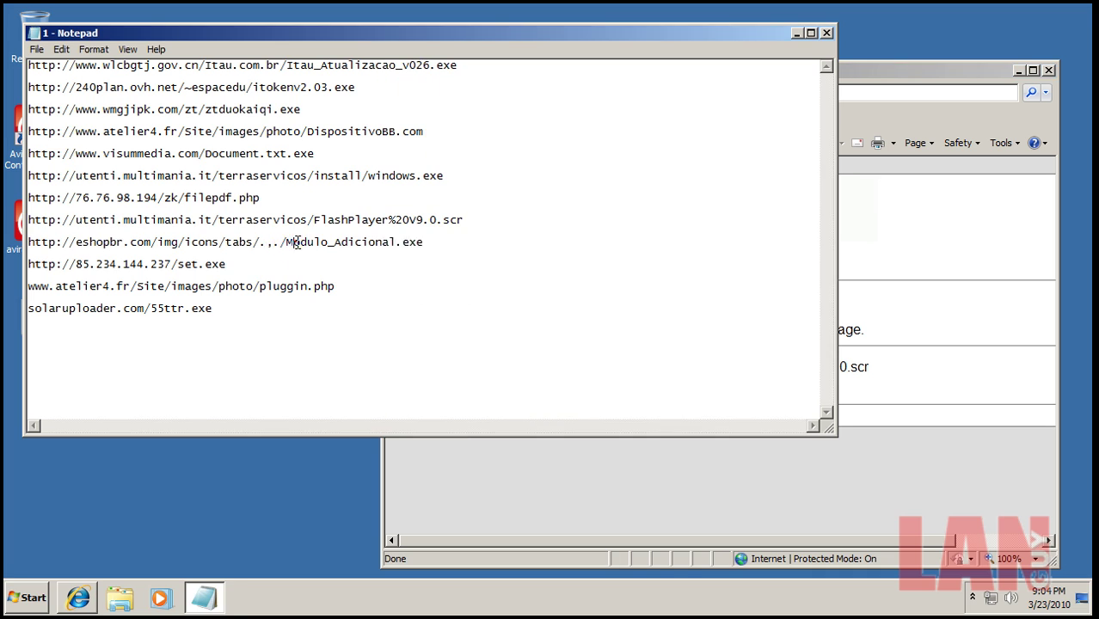
Step: Copy the eshopbr Modulo_Adicional.exe URL into Internet Explorer and load it
double_click(296, 243)
click(297, 243)
right_click(295, 243)
key(Escape)
double_click(296, 241)
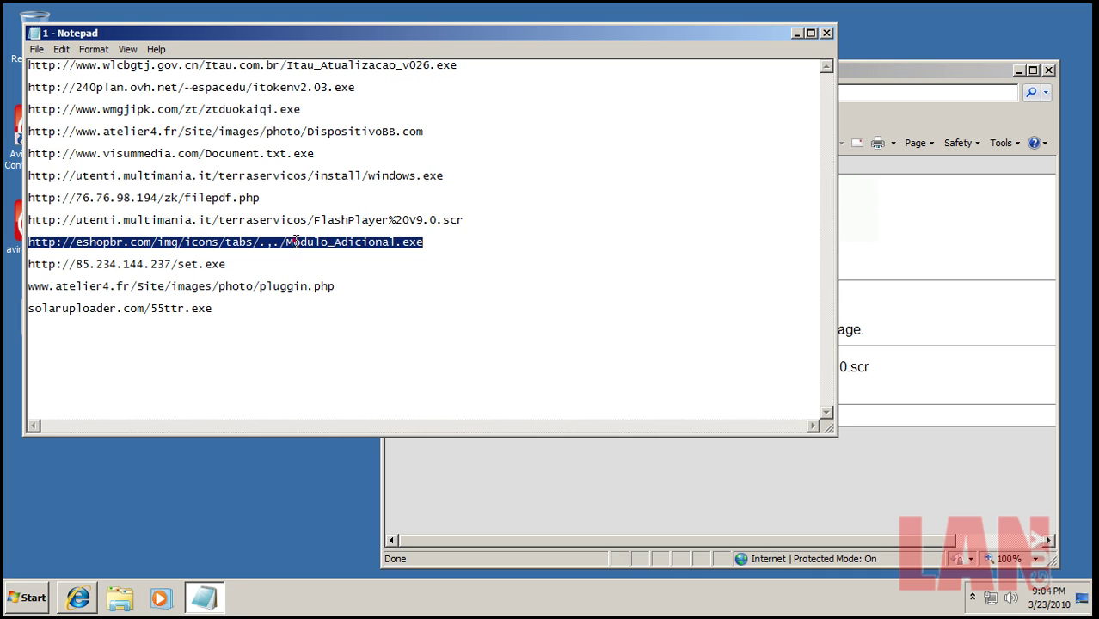
right_click(295, 242)
click(354, 290)
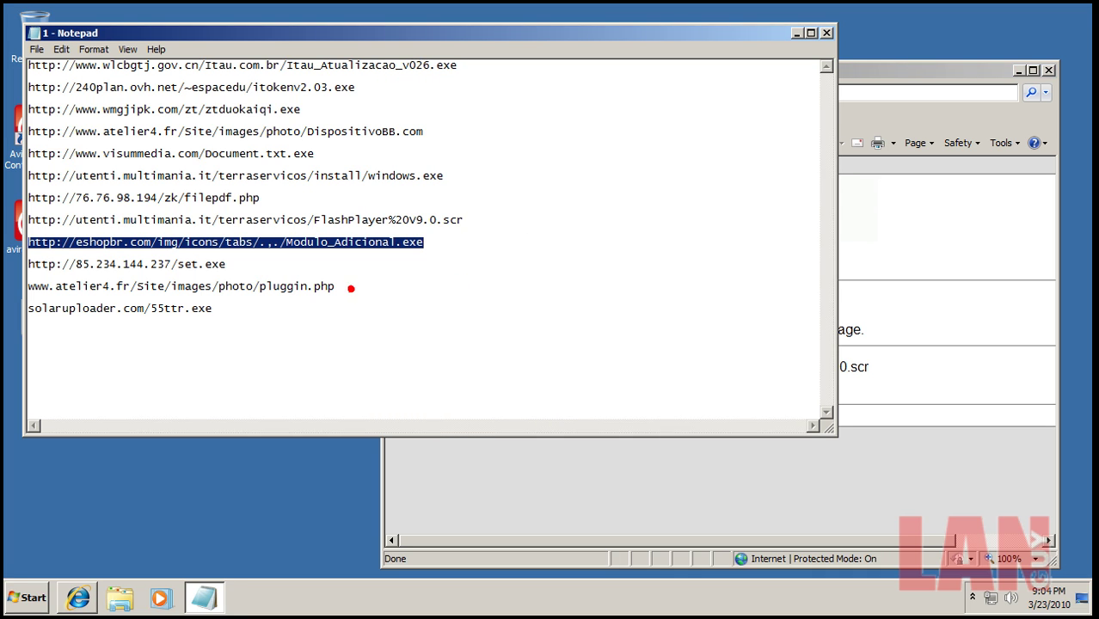
click(882, 77)
right_click(676, 94)
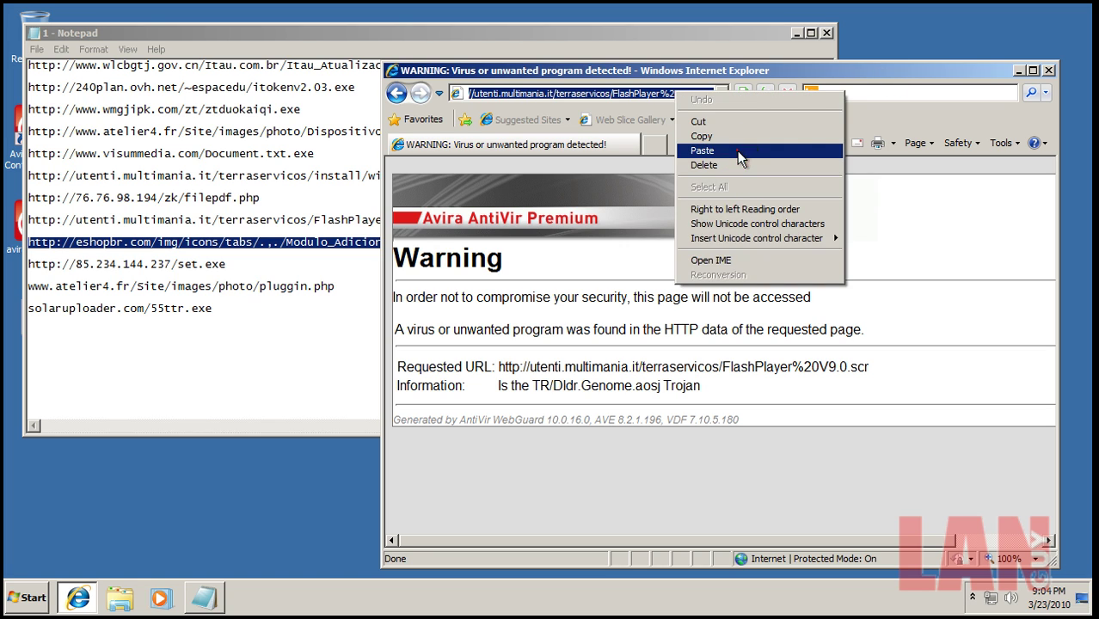
click(737, 150)
key(Return)
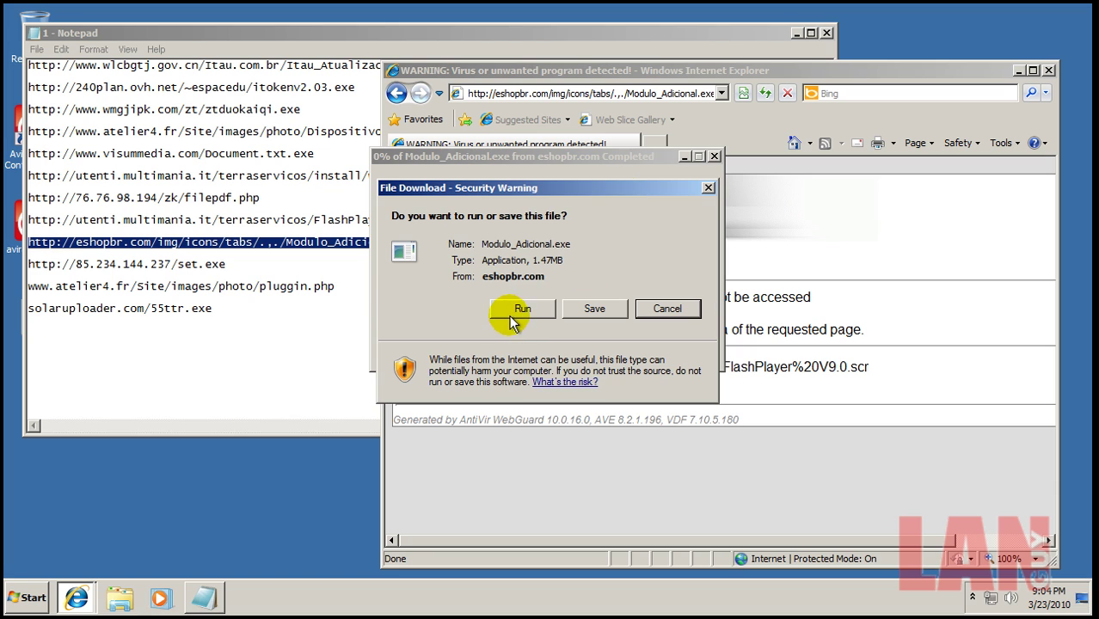
Step: Run Modulo_Adicional.exe, deny access to TR/Spy.Banker.Gen, and dismiss the invalid application error
click(514, 320)
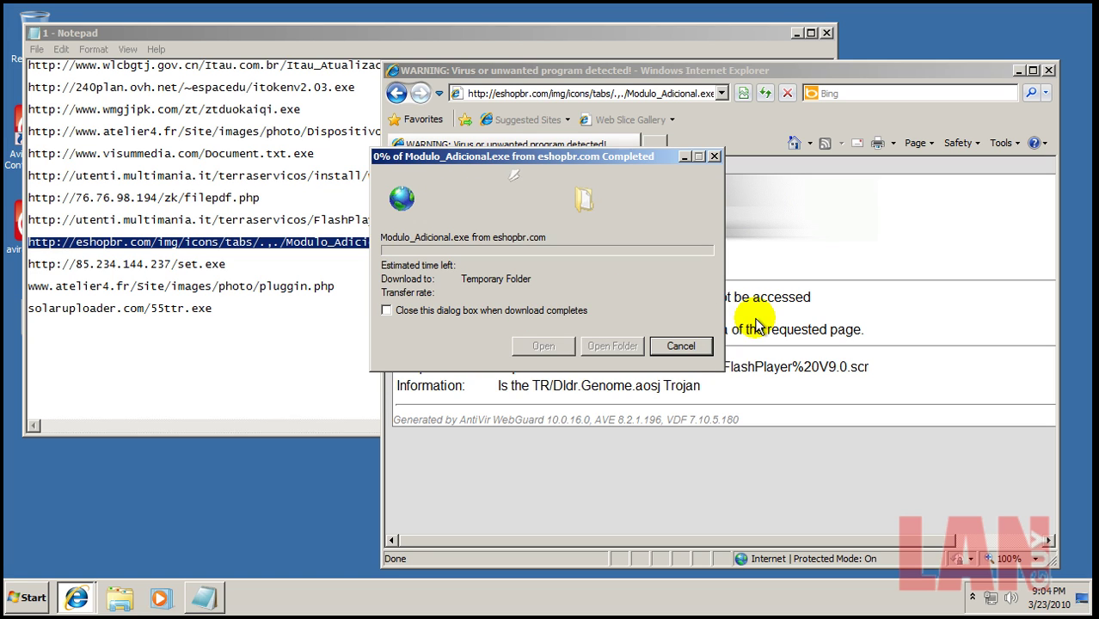
click(972, 597)
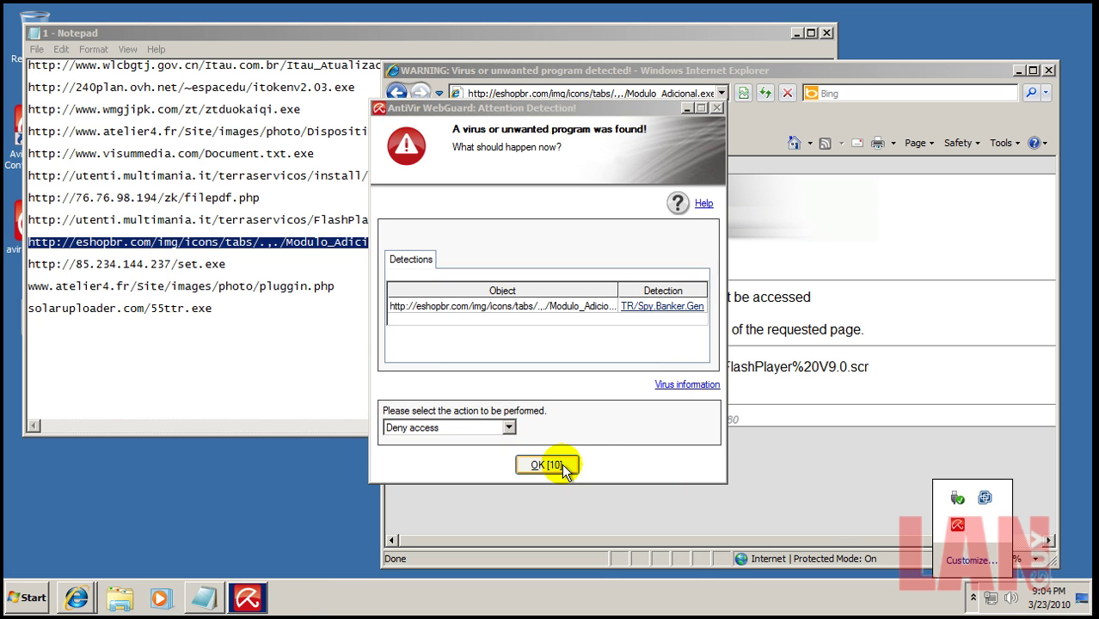
click(551, 464)
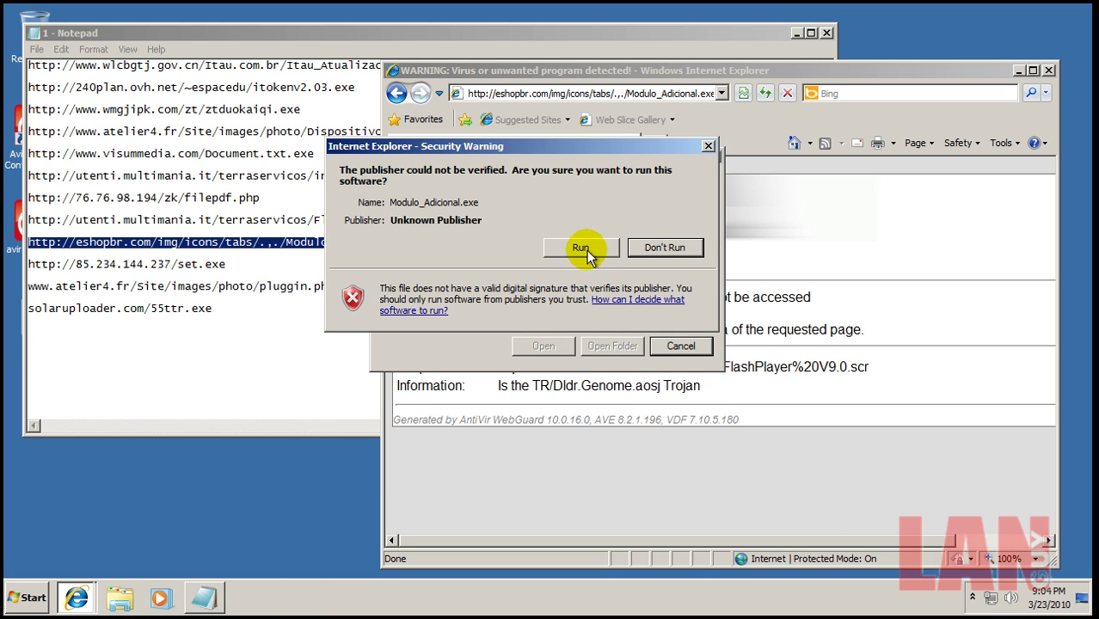
click(585, 248)
click(743, 312)
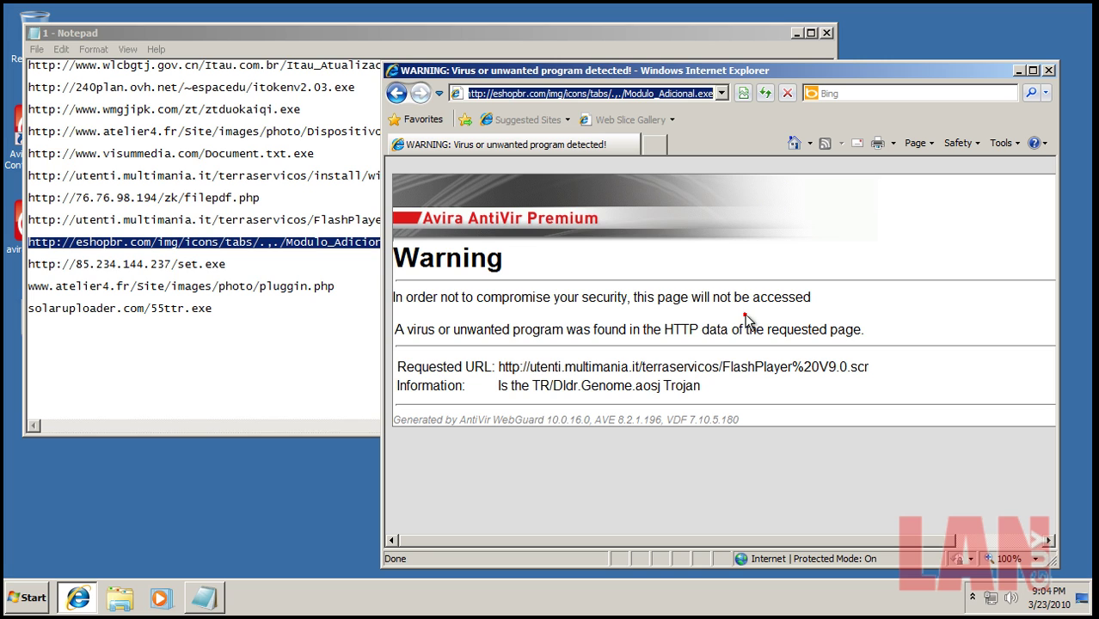
Step: Load the 85.234.144.237 set.exe URL and deny access to the TR/Spy.115712.16 detection
click(196, 258)
double_click(197, 263)
right_click(196, 265)
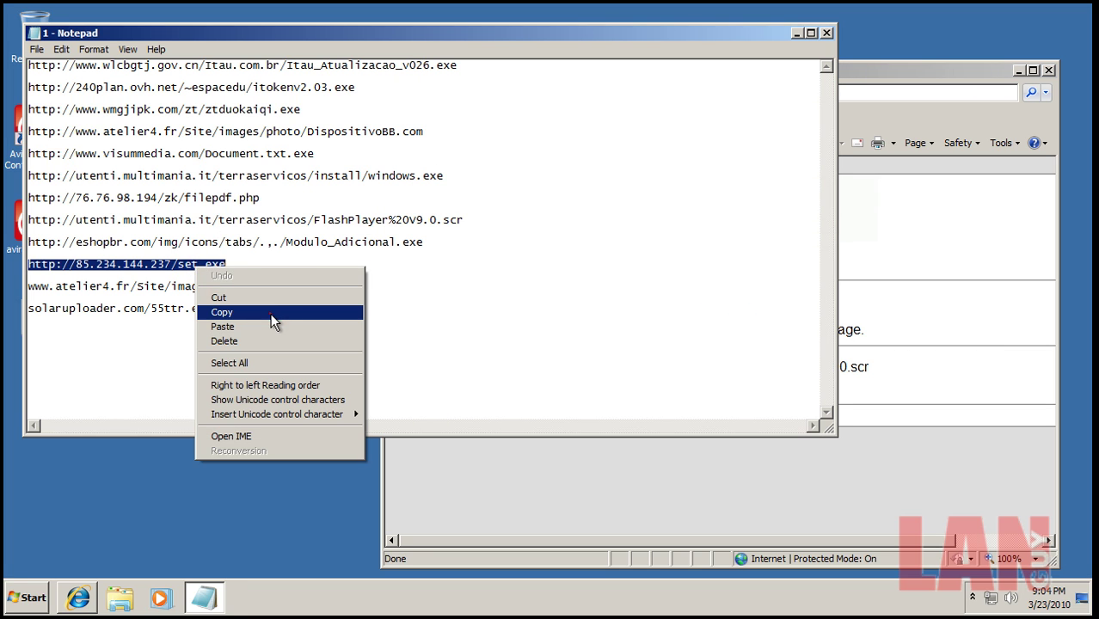
click(271, 314)
click(916, 69)
right_click(650, 91)
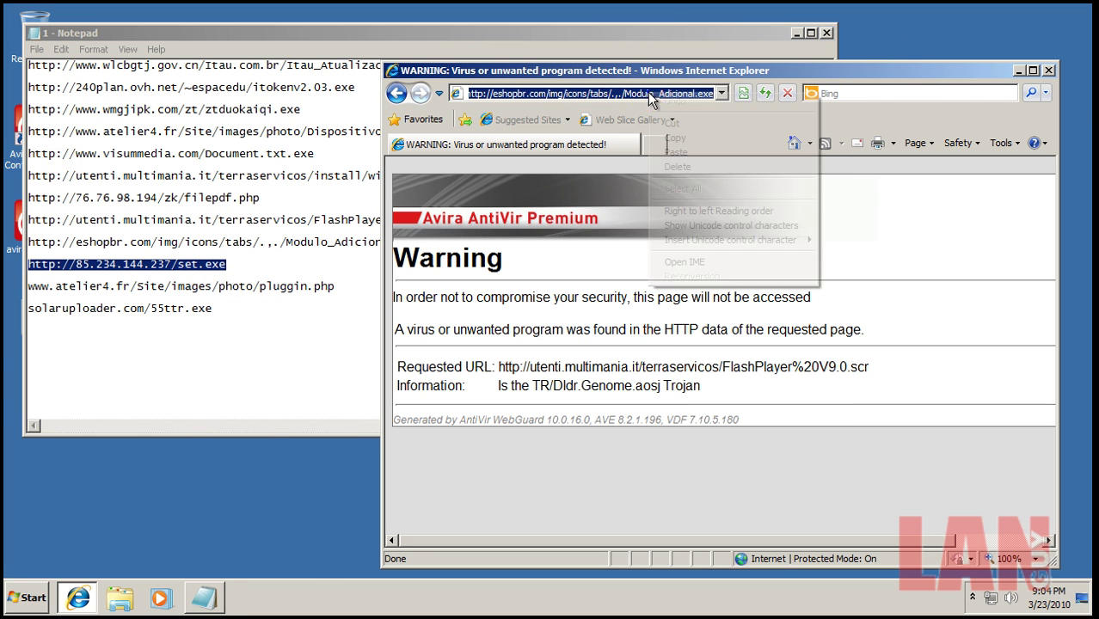
click(721, 155)
key(Return)
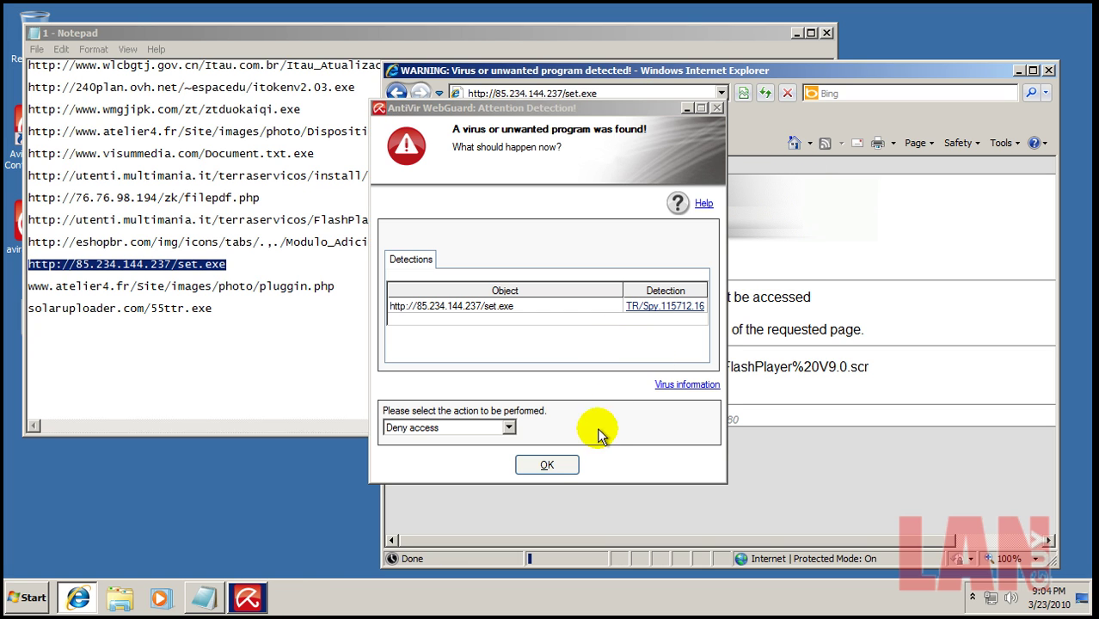
click(553, 465)
Step: Copy the pluggin.php URL from the list into Internet Explorer and load it
double_click(155, 289)
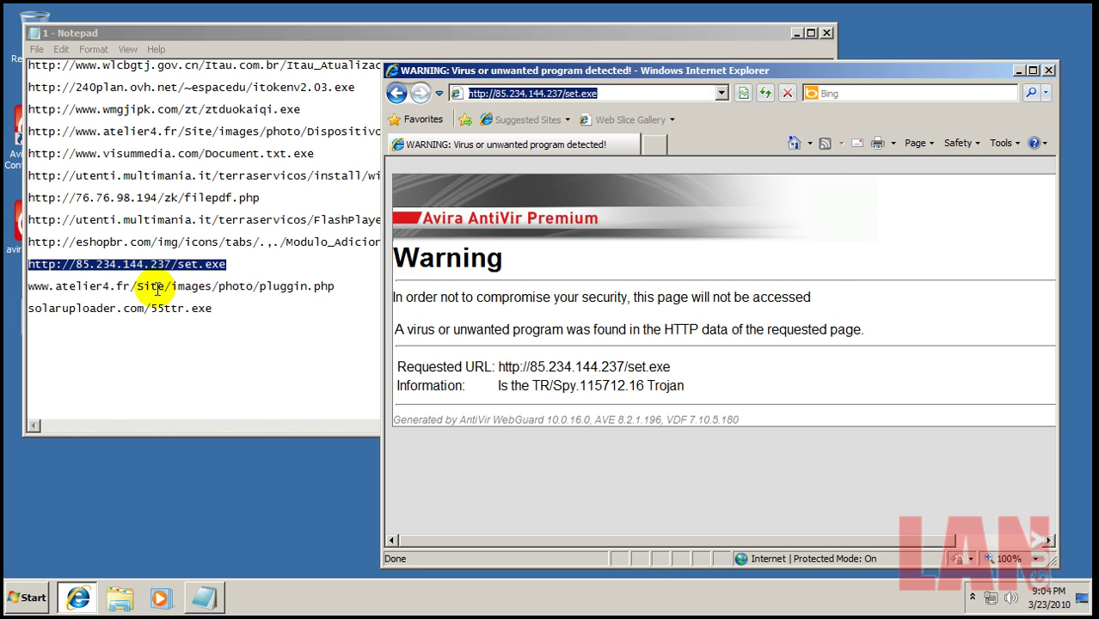
click(158, 290)
double_click(157, 291)
right_click(157, 291)
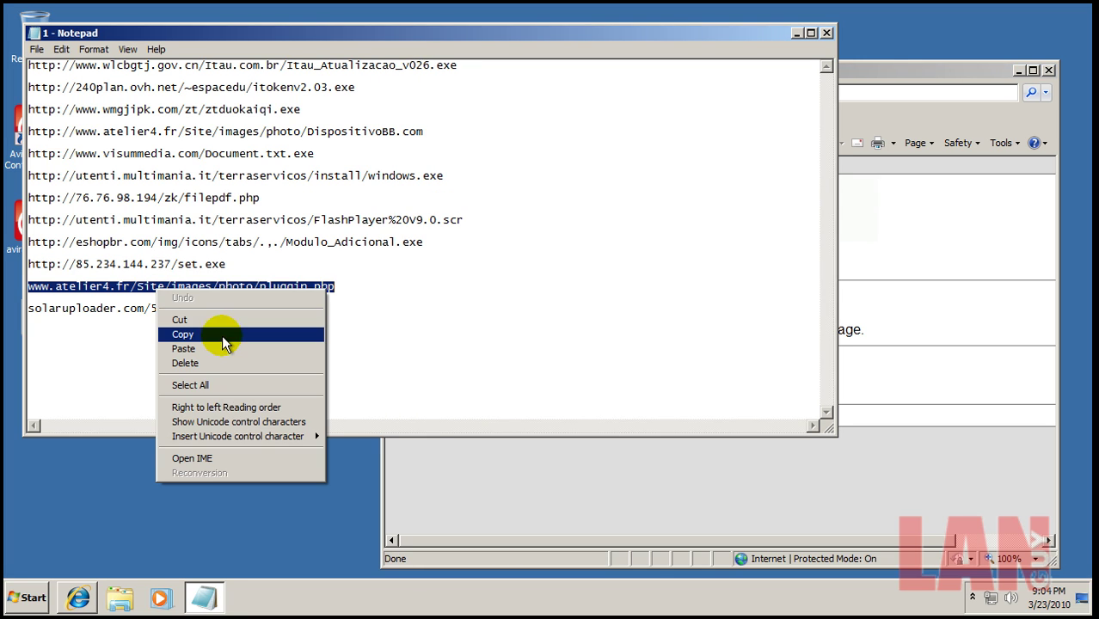
click(222, 334)
click(778, 472)
click(704, 95)
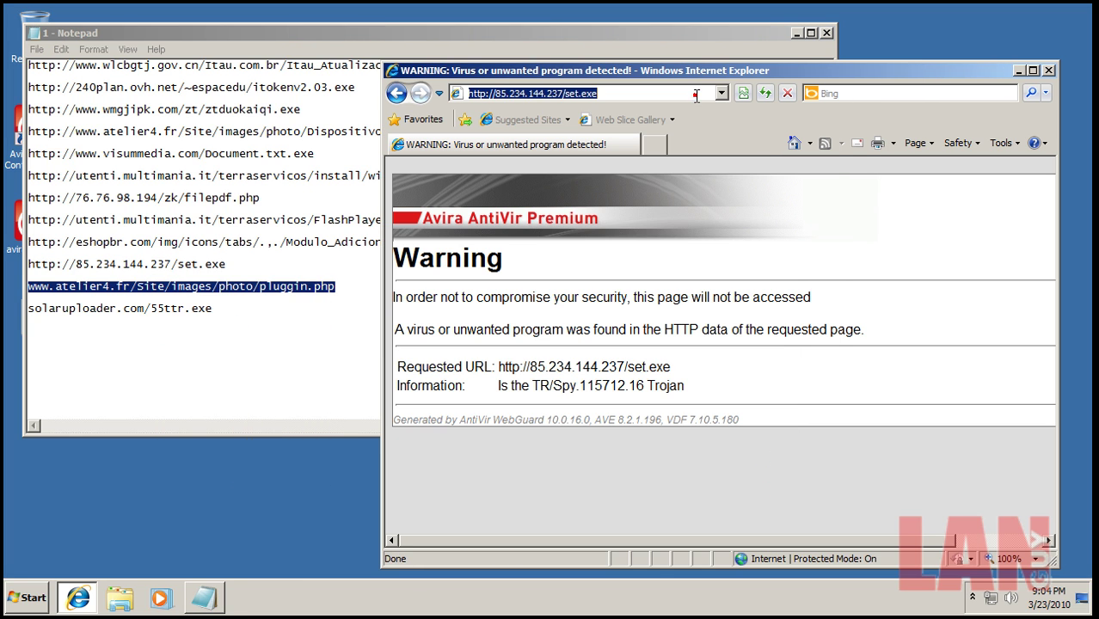
right_click(704, 95)
click(760, 159)
key(Return)
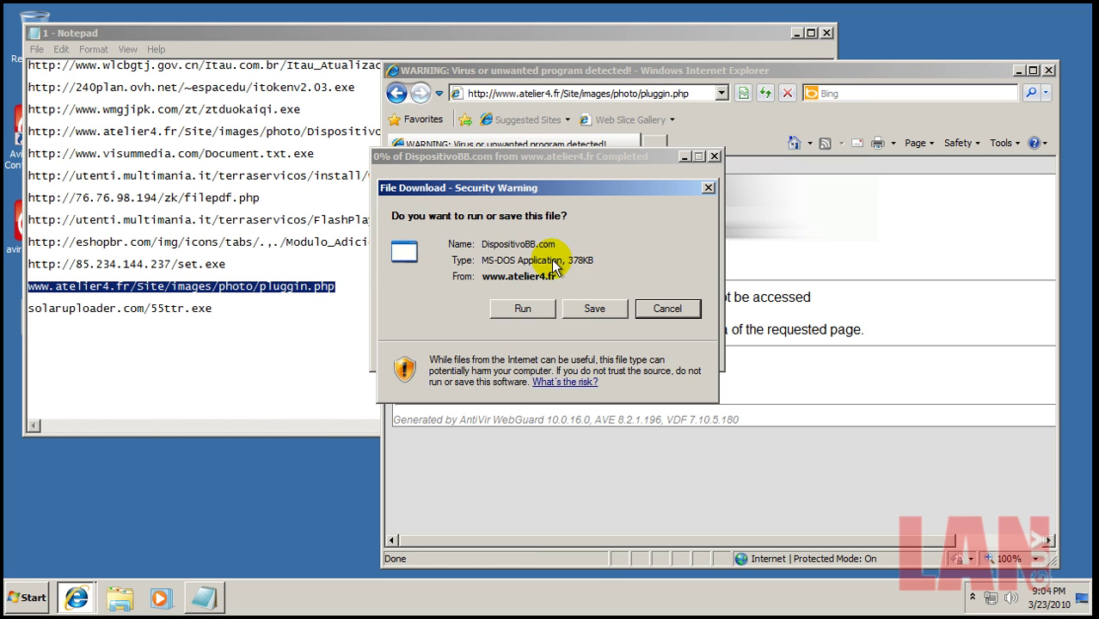
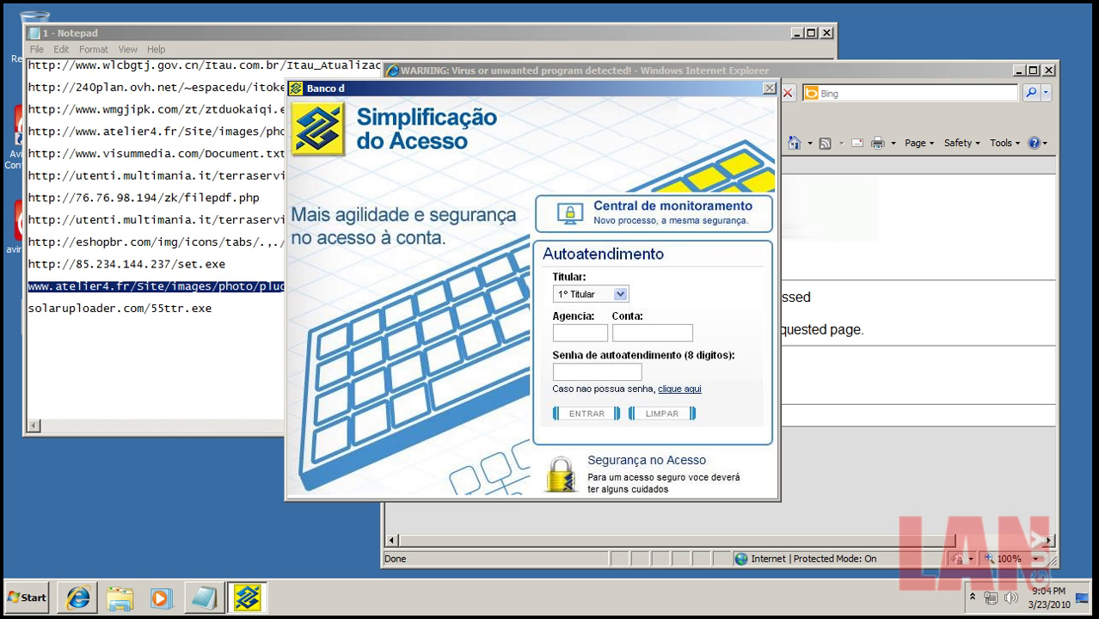
Step: Close the Banco popup and copy the solaruploader.com/55ttr.exe line from the notes
right_click(247, 597)
click(251, 564)
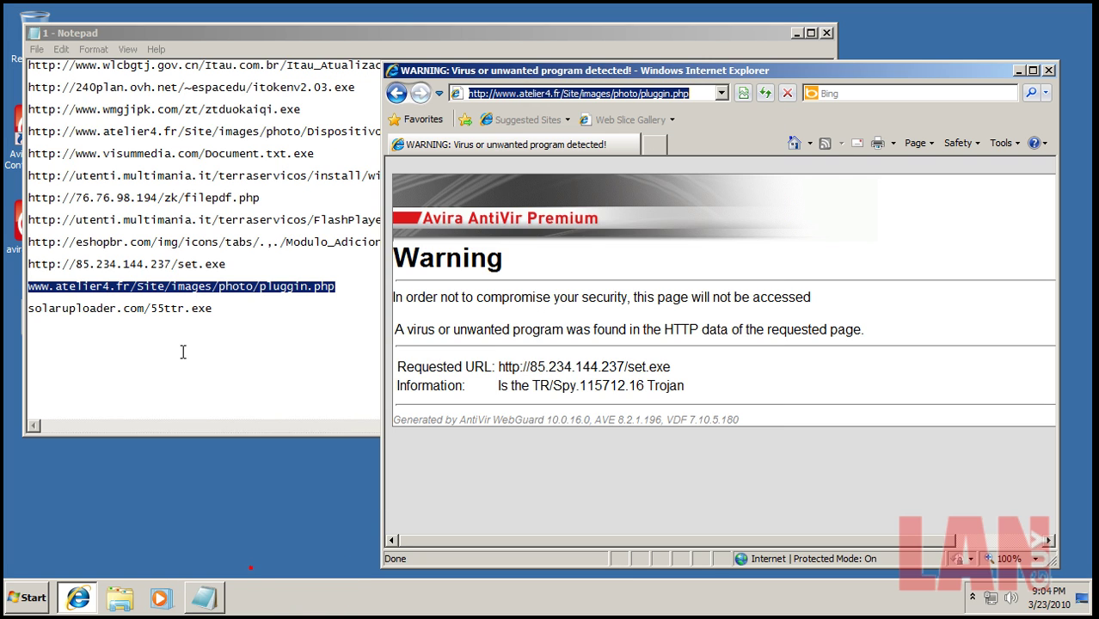
click(190, 312)
right_click(179, 303)
double_click(173, 307)
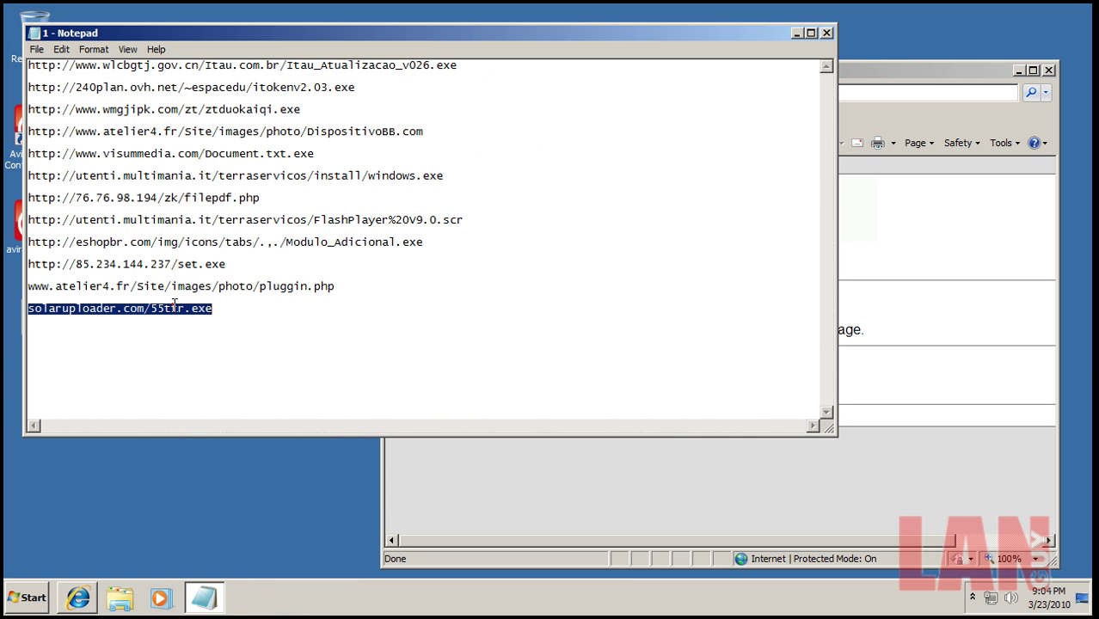
right_click(173, 303)
click(212, 348)
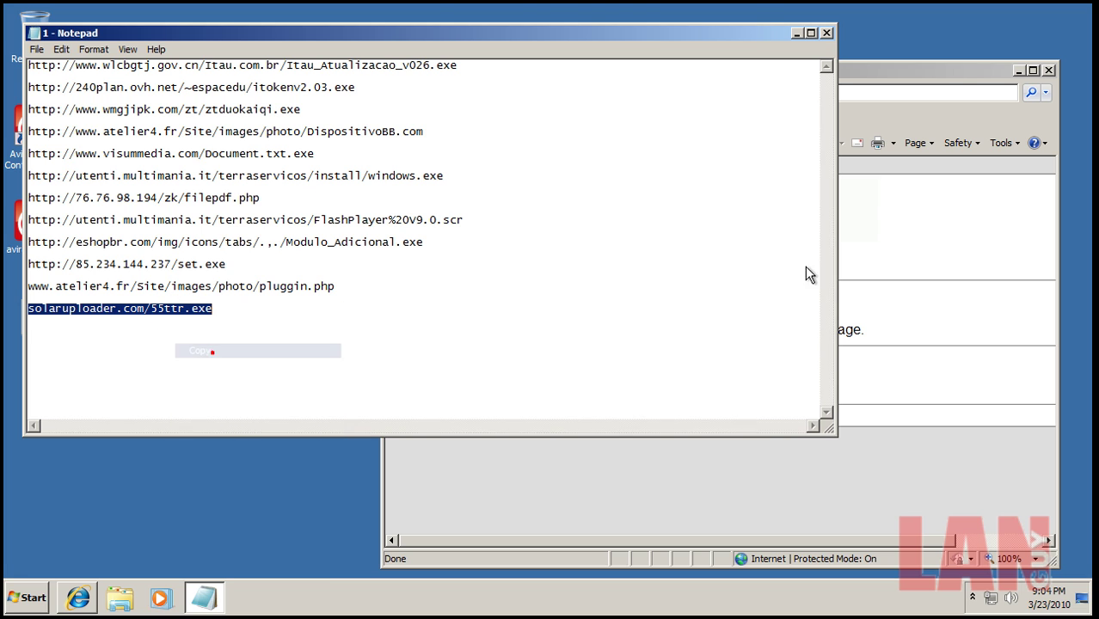
Step: Load solaruploader.com/55ttr.exe in Internet Explorer so Avira blocks it, then close Notepad
click(897, 72)
right_click(648, 90)
click(698, 150)
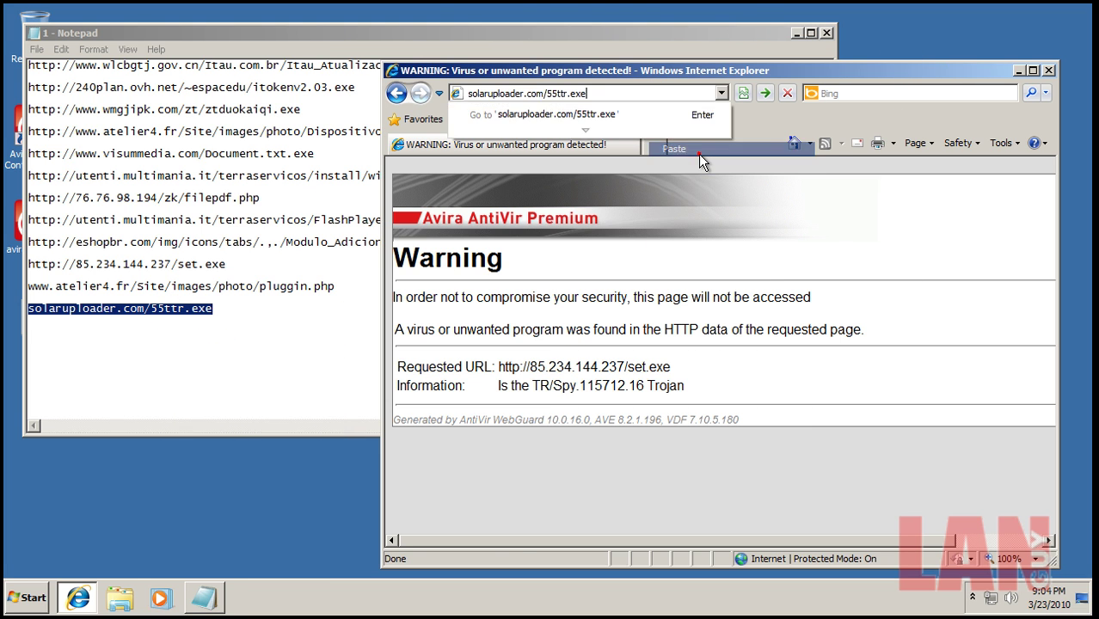
key(Return)
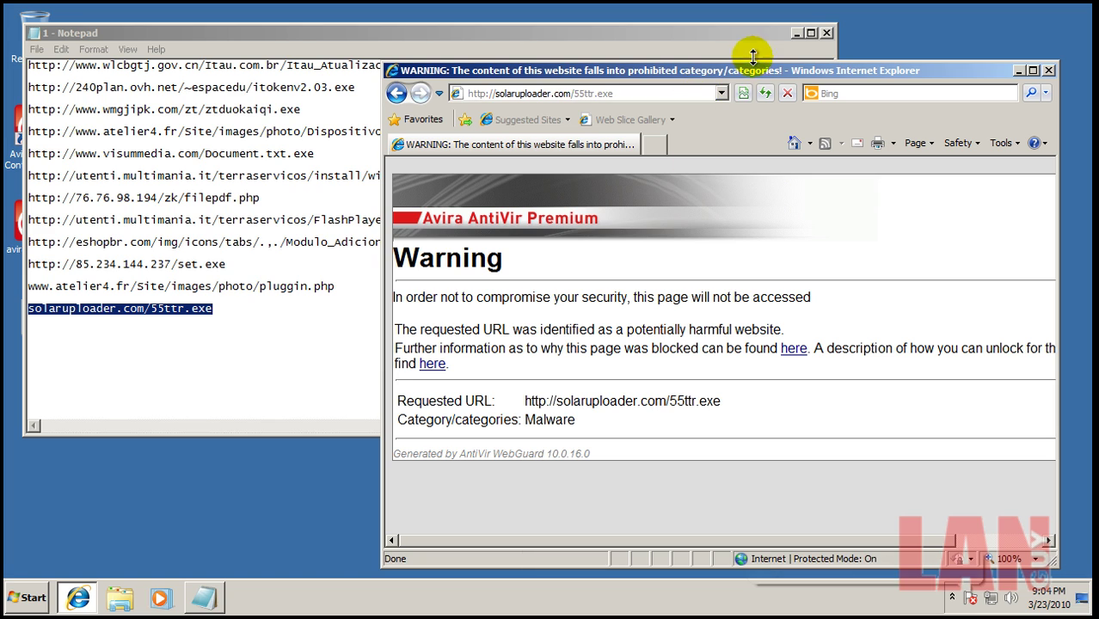
click(826, 33)
click(829, 34)
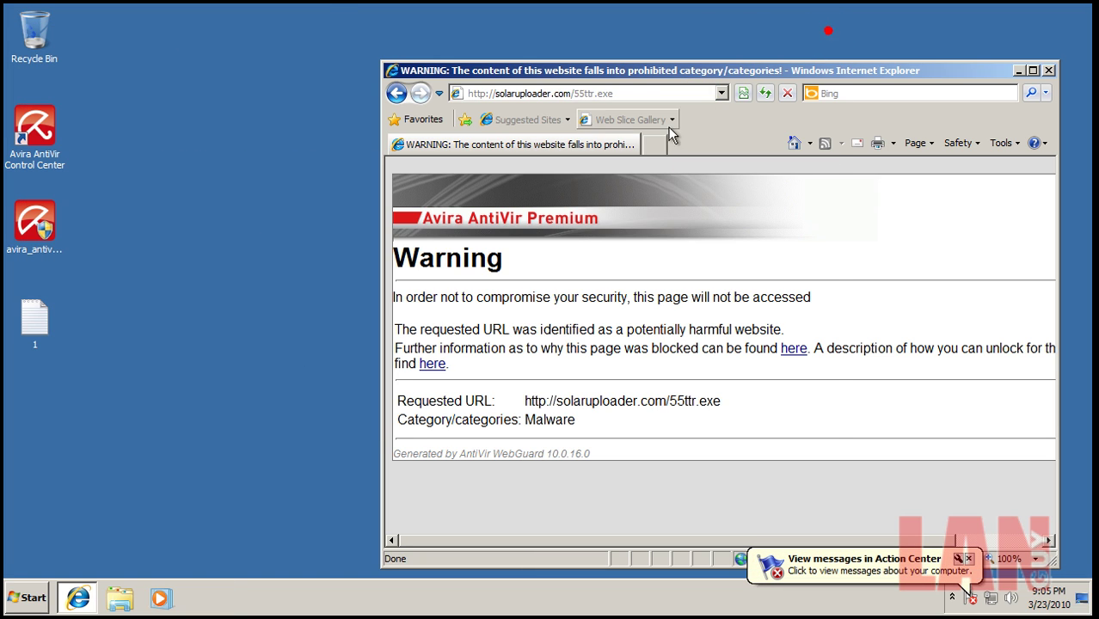
Step: Go to Google and search for 'fee antivirus'
click(616, 90)
text(google.com)
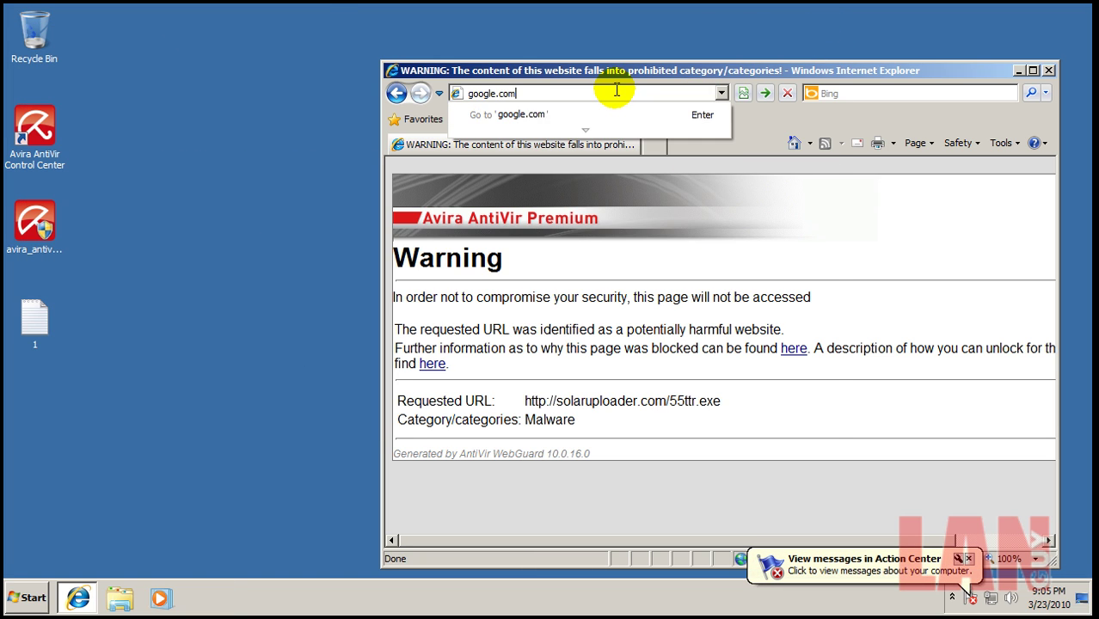
key(Return)
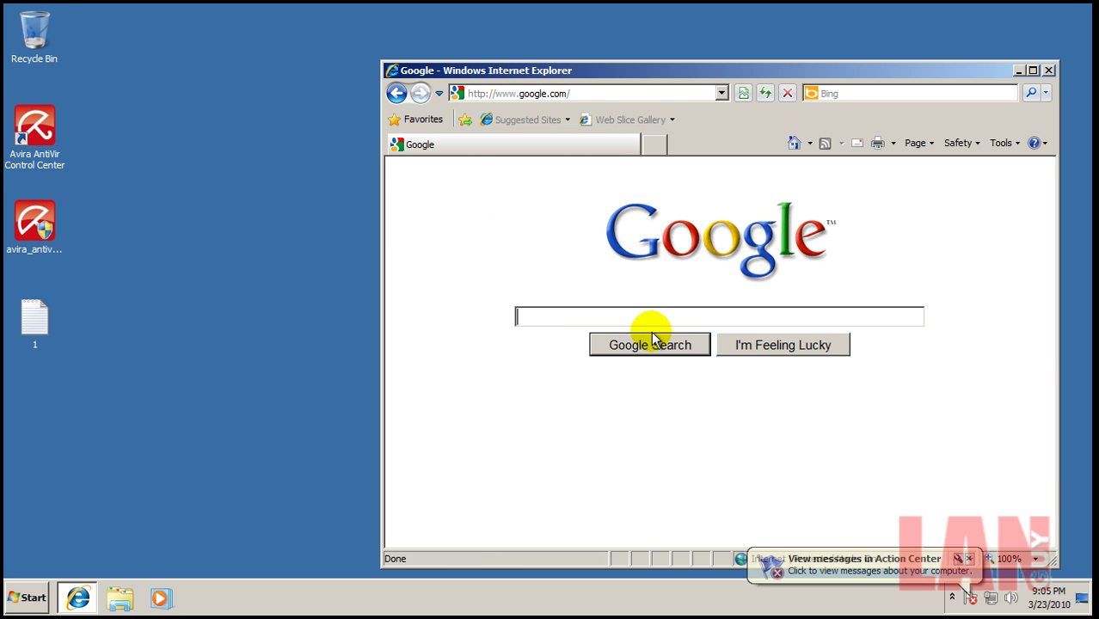
click(658, 318)
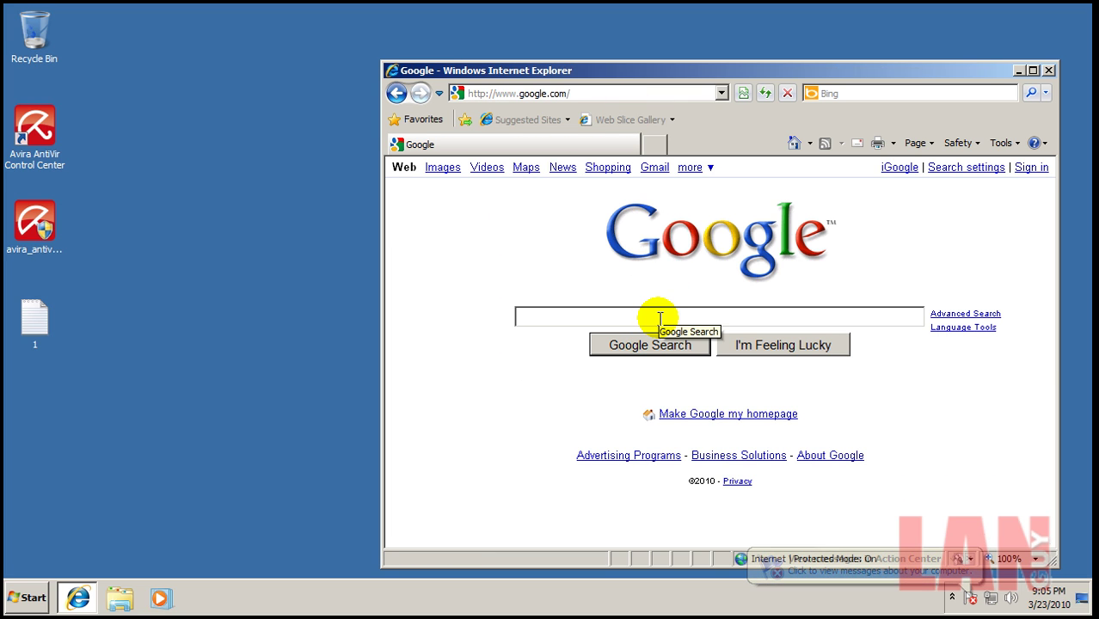
text(fee )
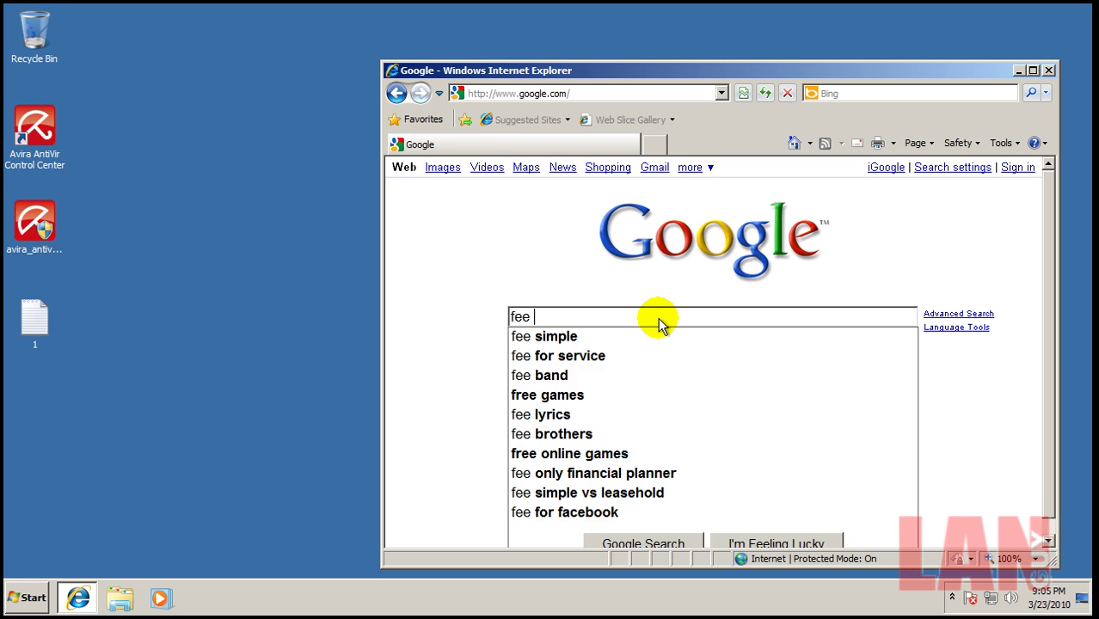
text(an)
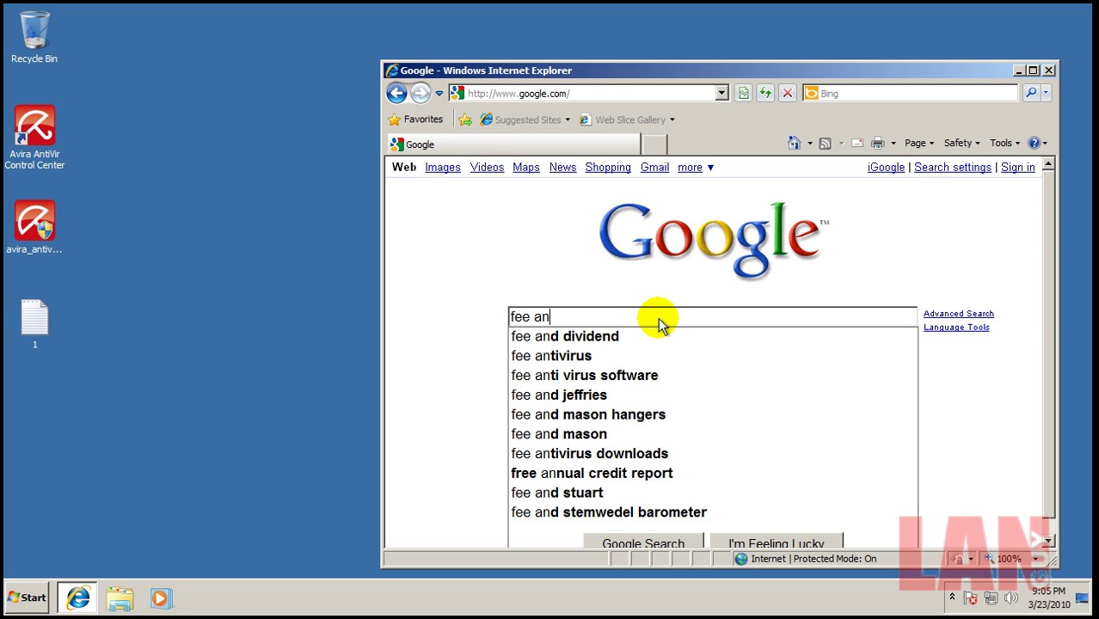
click(602, 355)
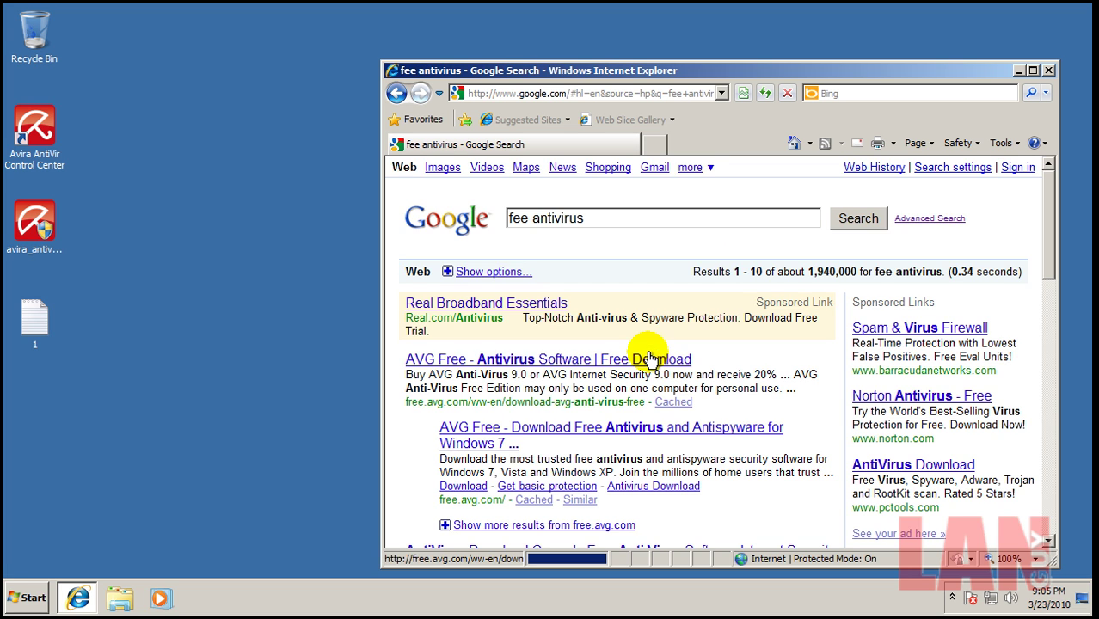
Step: Visit the AVG Free and Comodo antivirus results, returning to the results page each time
click(650, 359)
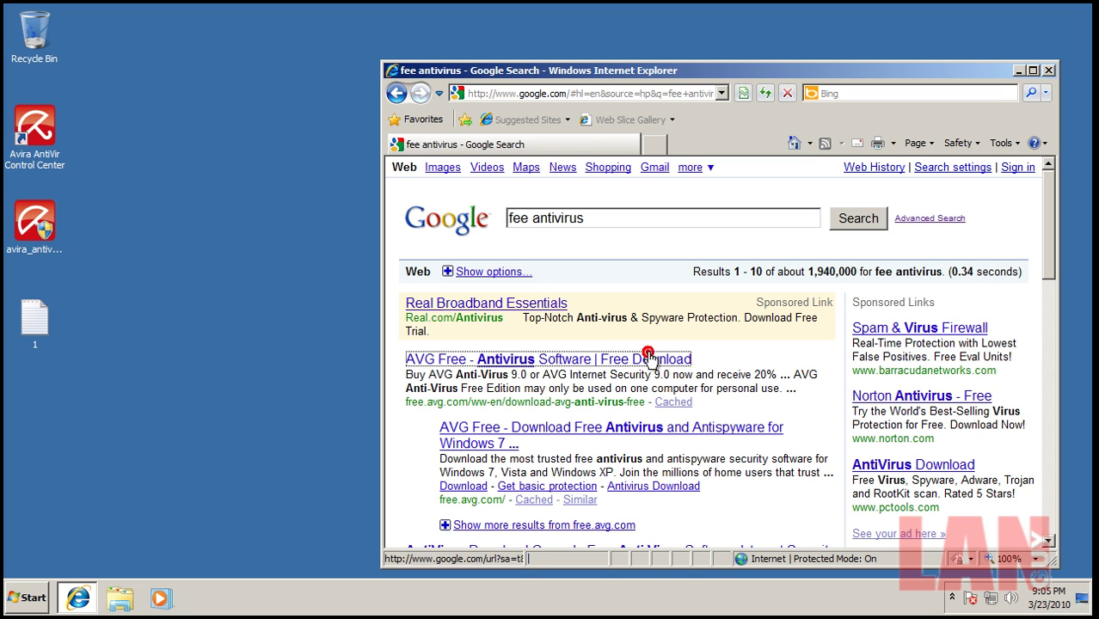
click(1033, 70)
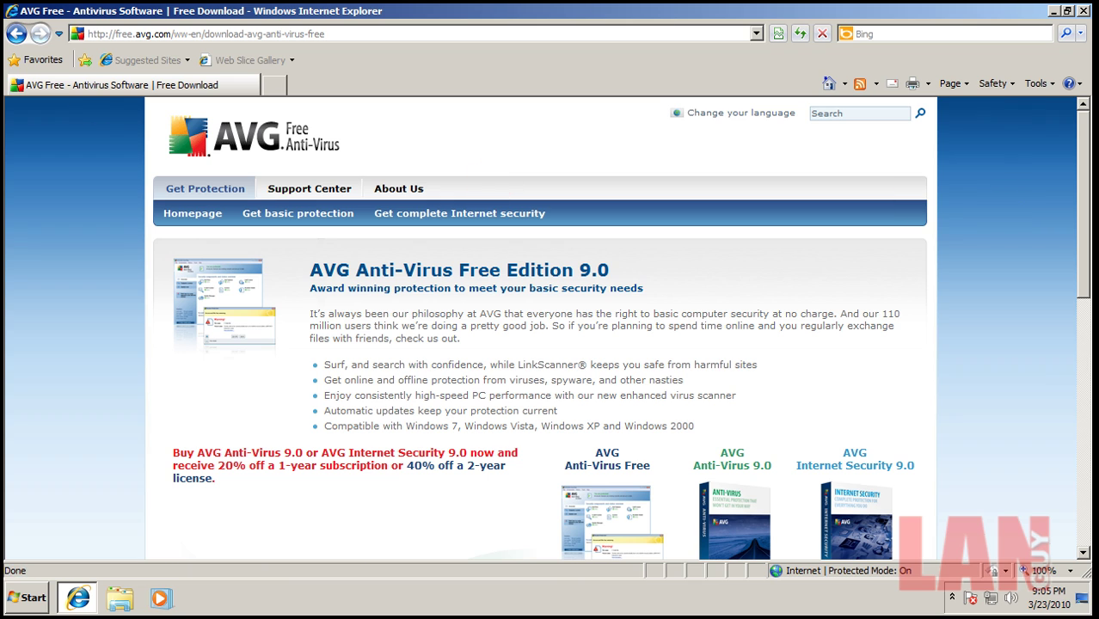
click(14, 33)
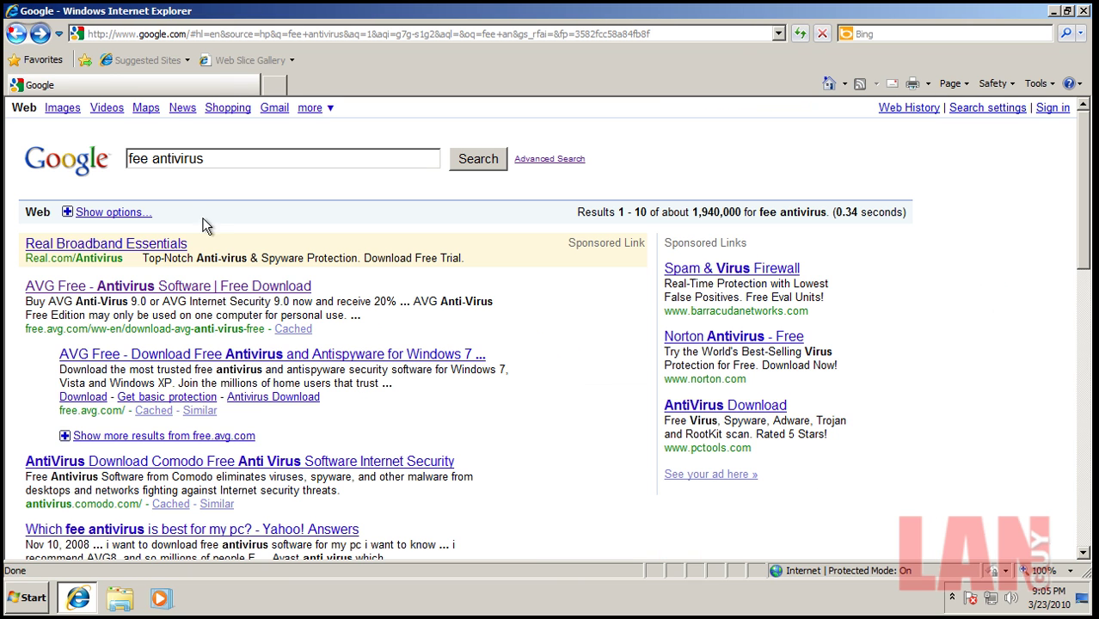
click(199, 465)
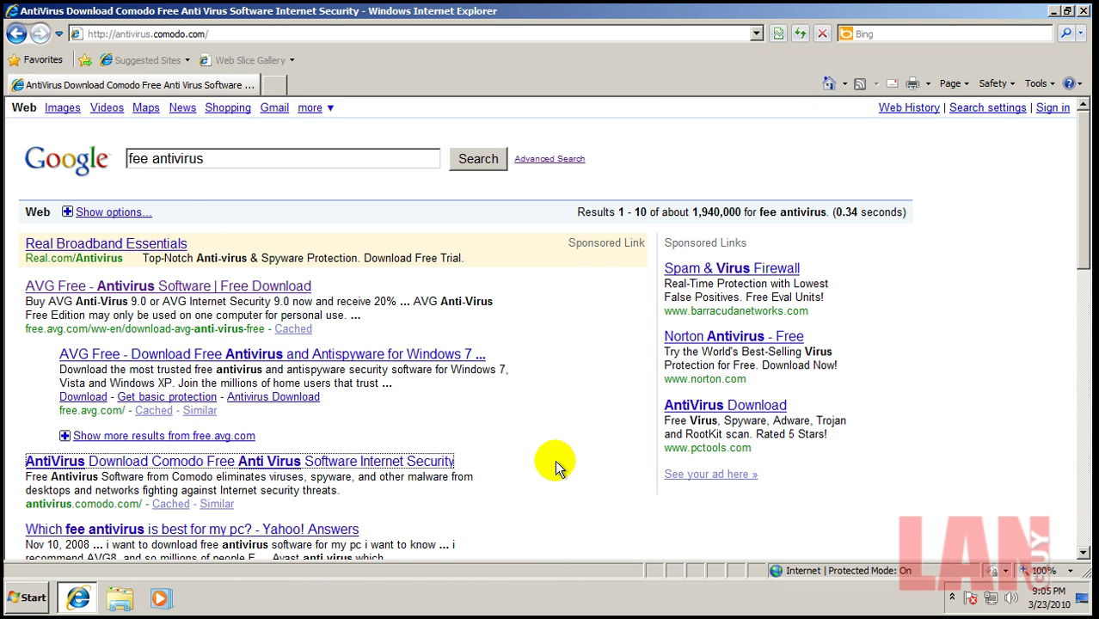
scroll(447, 335, down, 3)
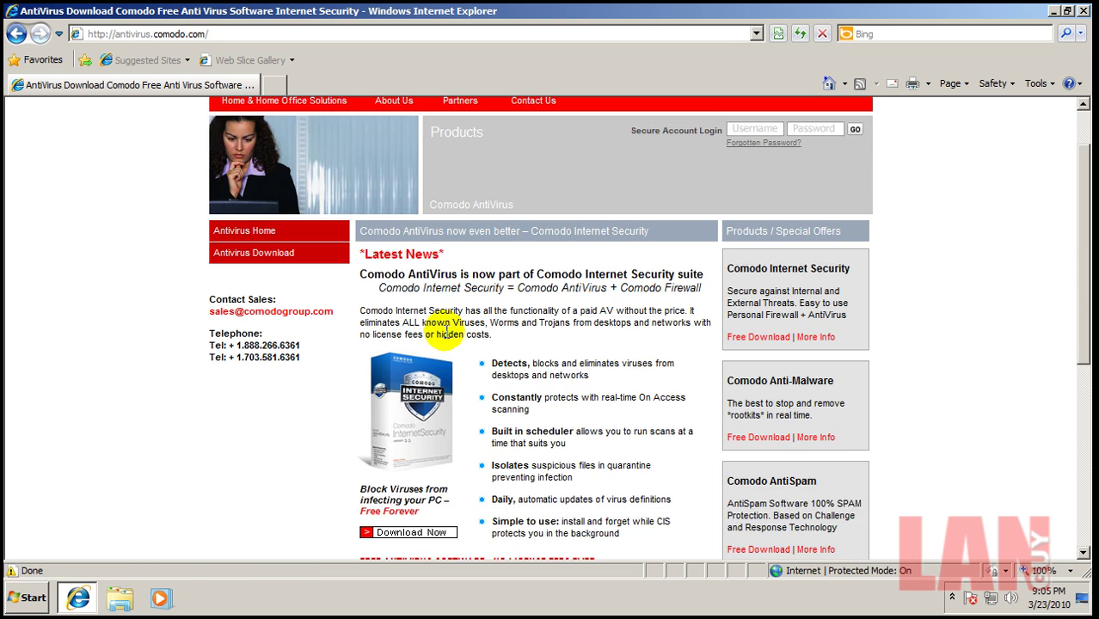
scroll(443, 332, up, 3)
click(15, 38)
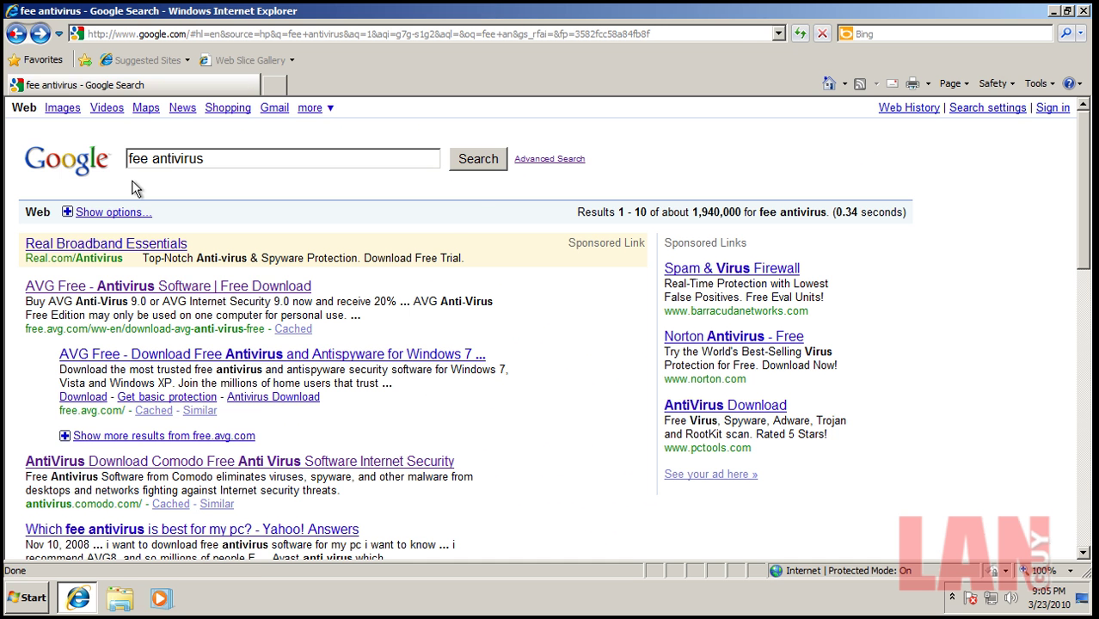
scroll(258, 284, down, 3)
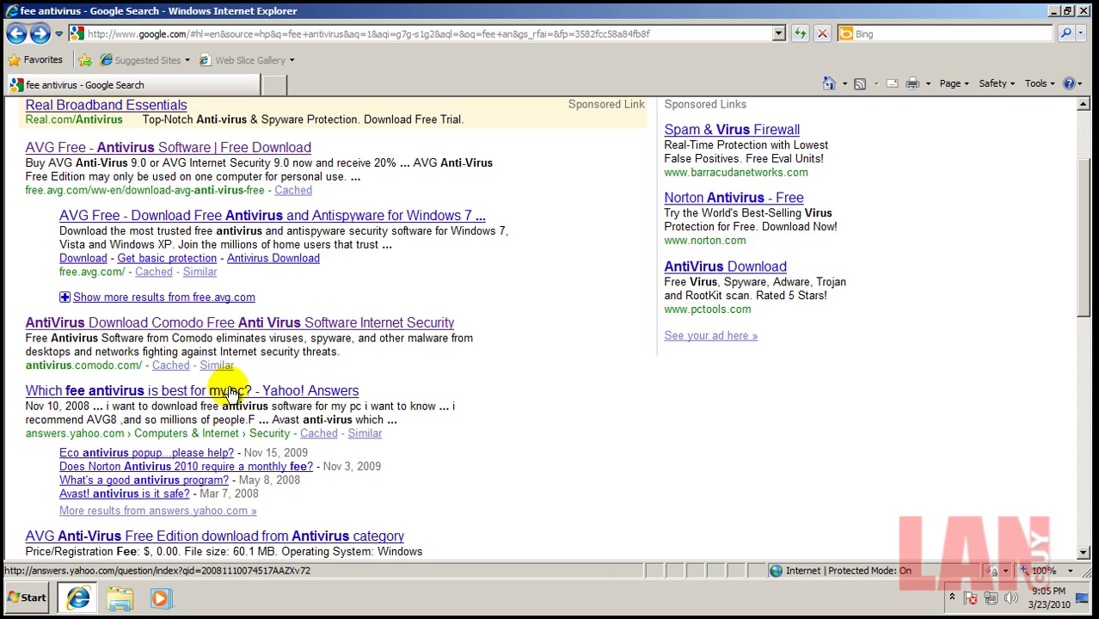
scroll(274, 396, down, 5)
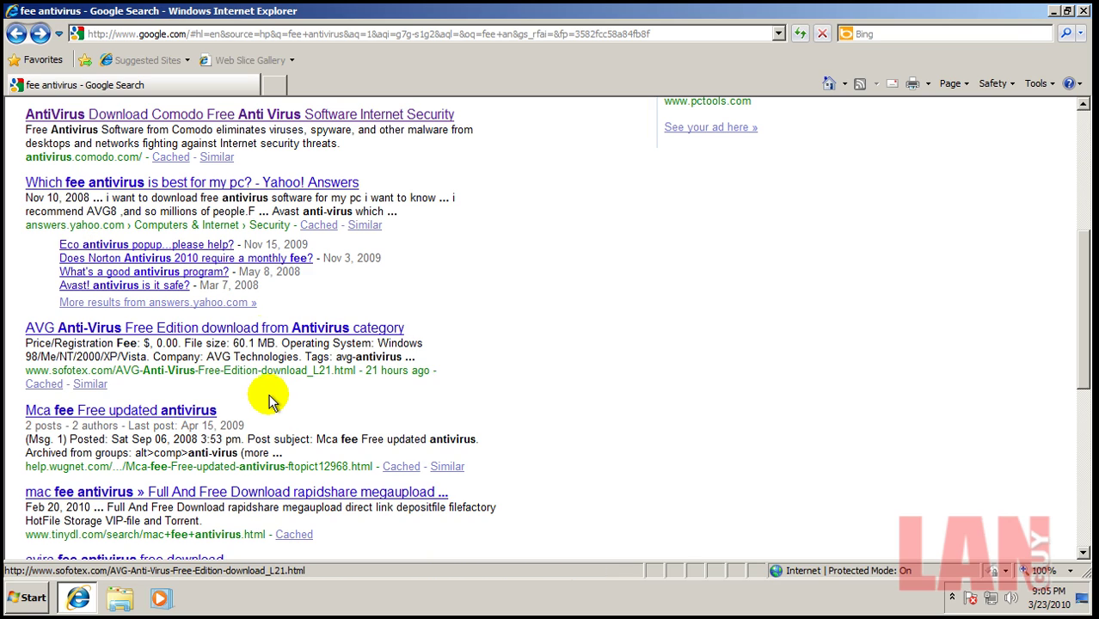
scroll(287, 330, up, 8)
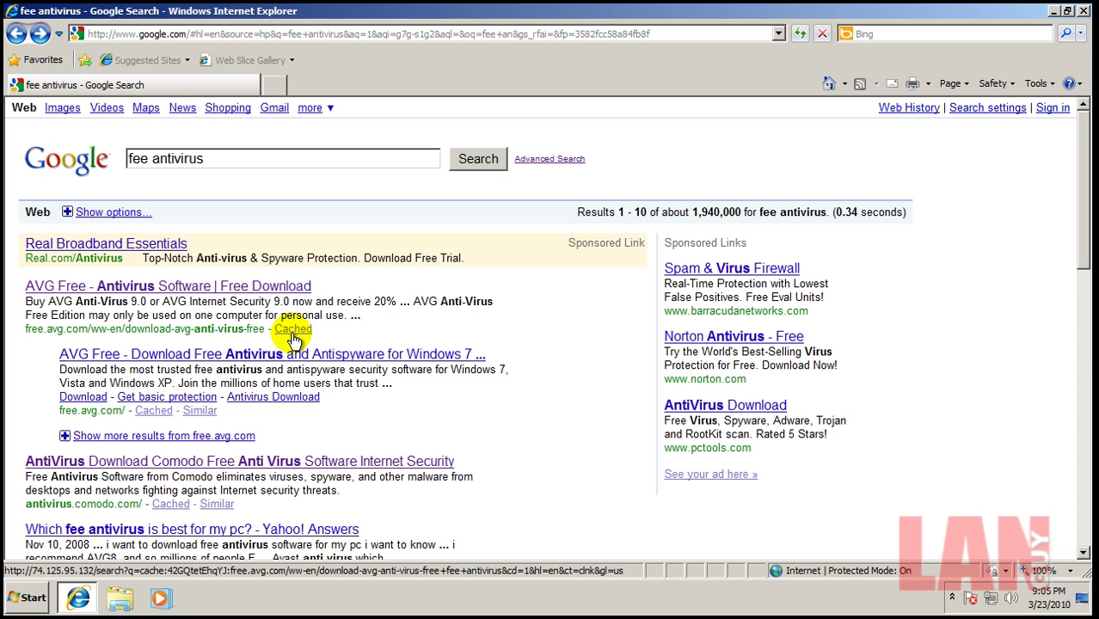
Step: Acknowledge the database update to version 3907 and confirm no newer definitions exist
mouse_move(1048, 597)
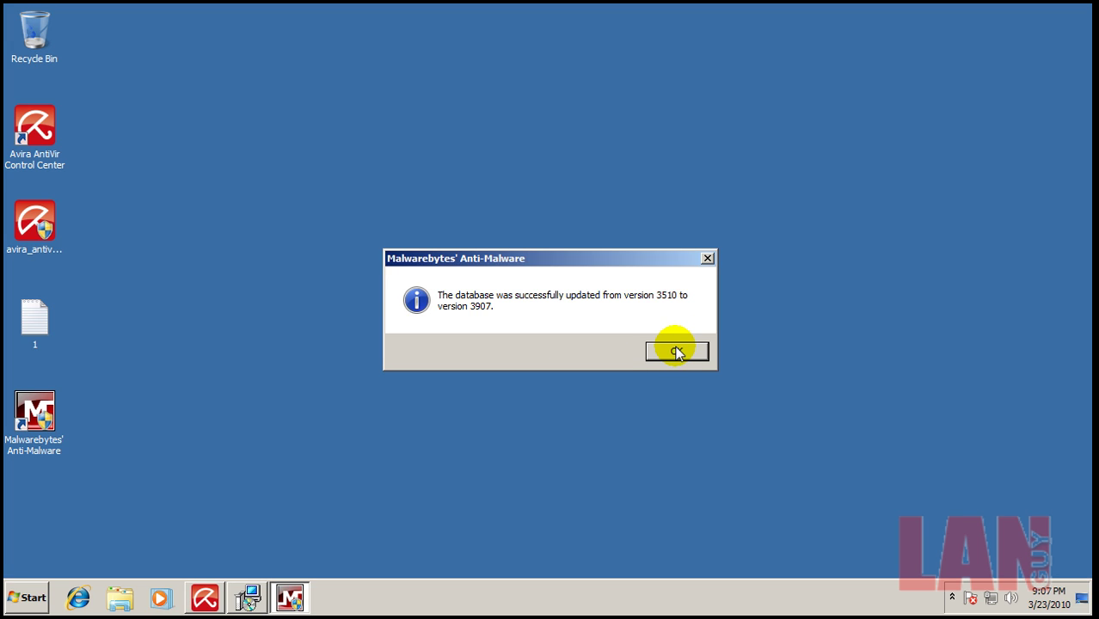
click(677, 352)
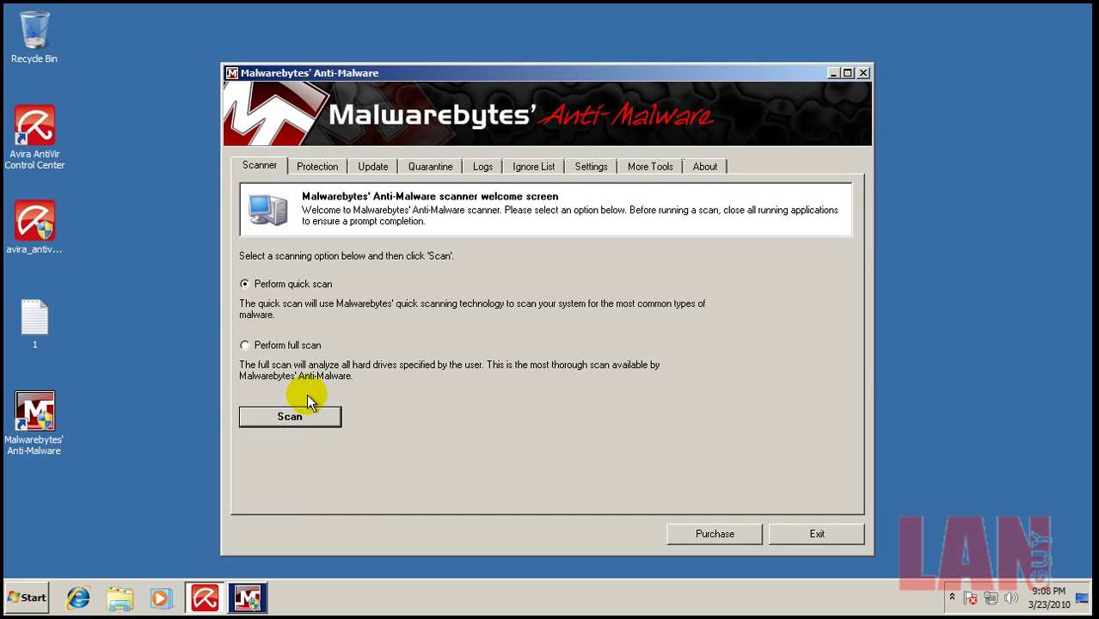
click(369, 167)
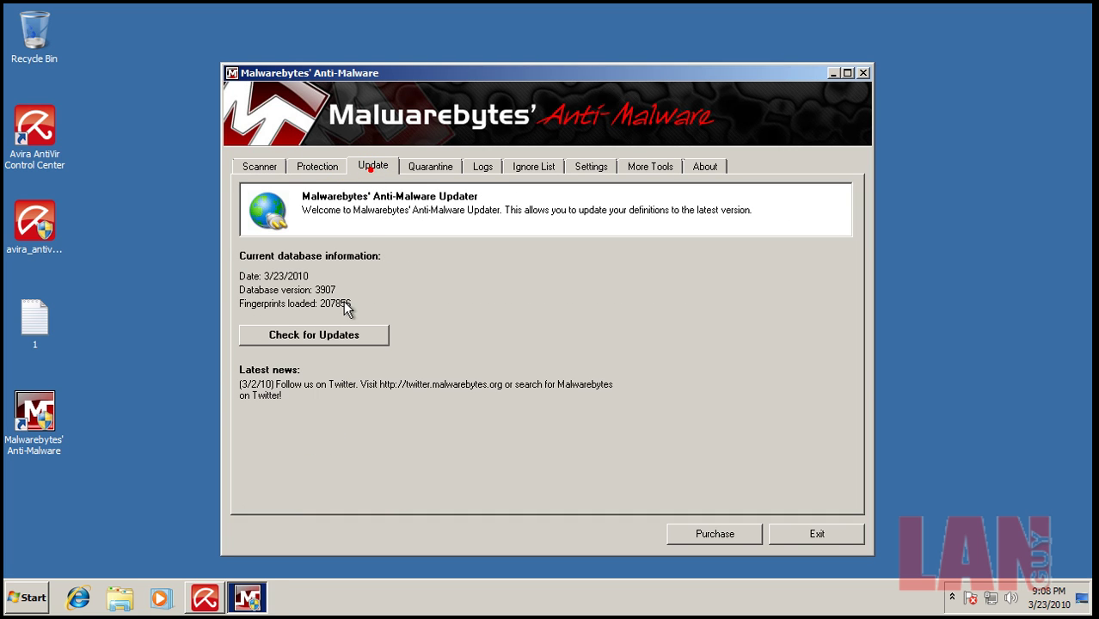
click(328, 337)
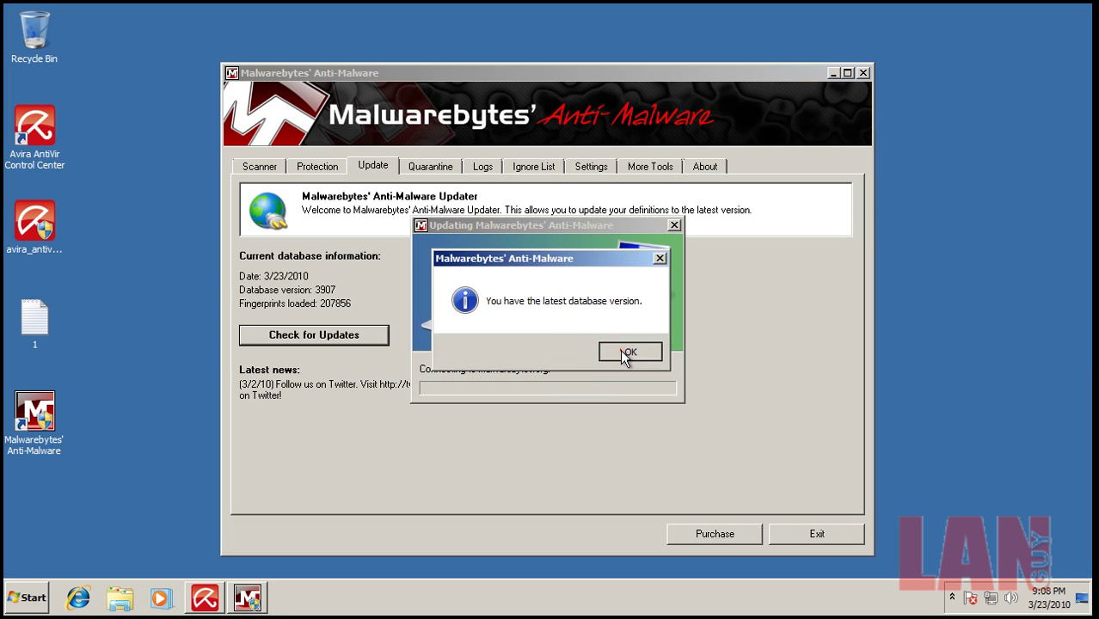
click(626, 351)
Step: Run a quick scan that checks 101044 objects with no malicious items, and open its log
click(258, 166)
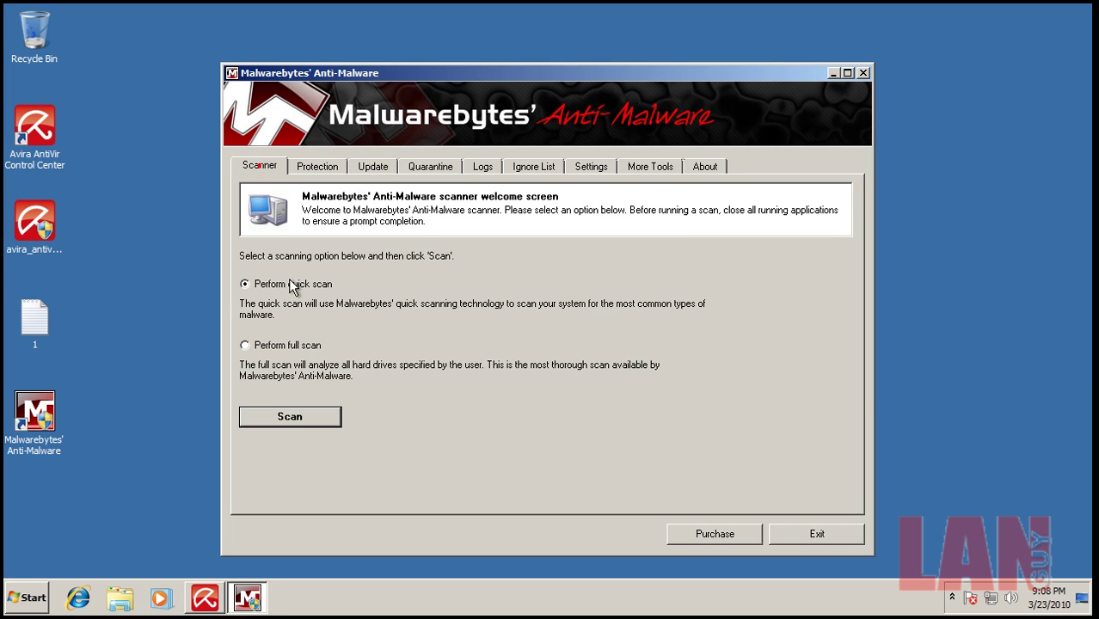
click(291, 418)
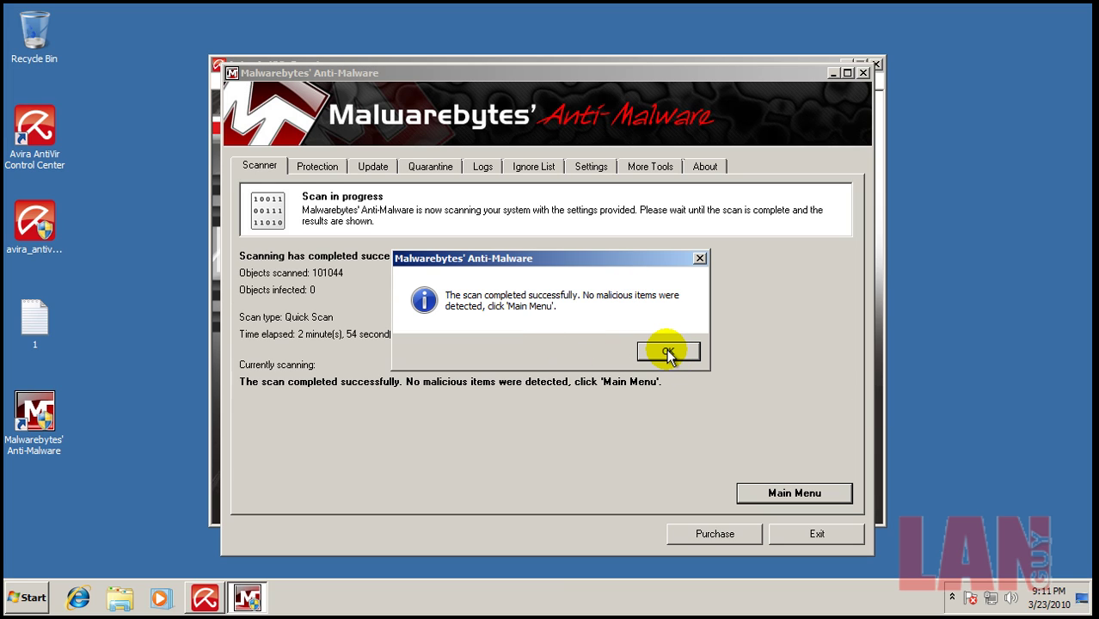
click(668, 353)
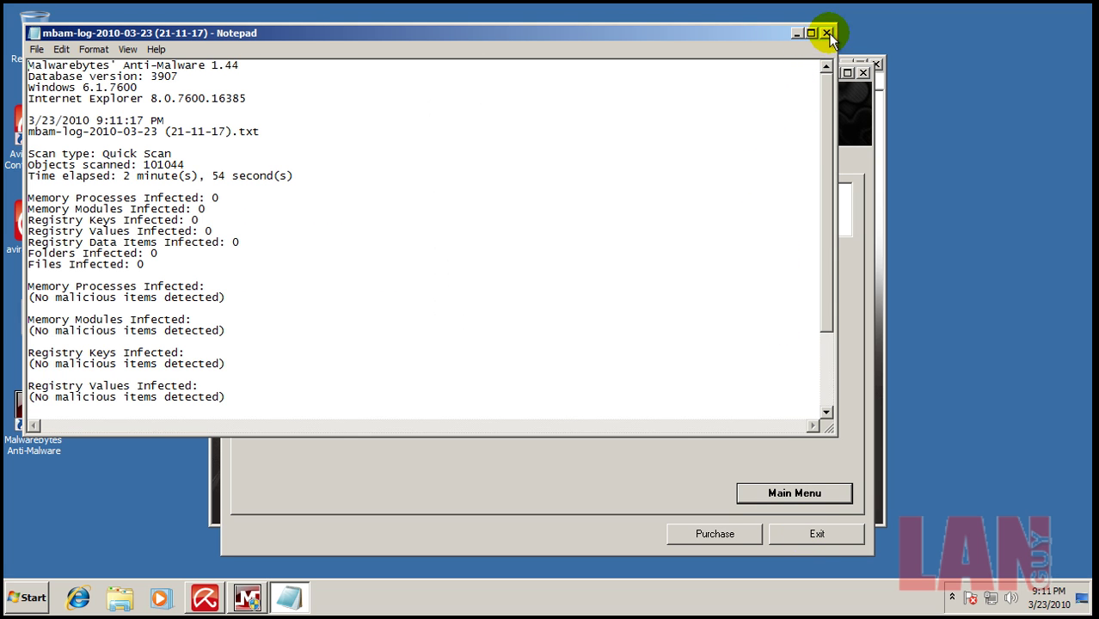
Step: Close the scan log, exit Malwarebytes and close the Avira AntiVir Guard window
click(827, 34)
click(817, 534)
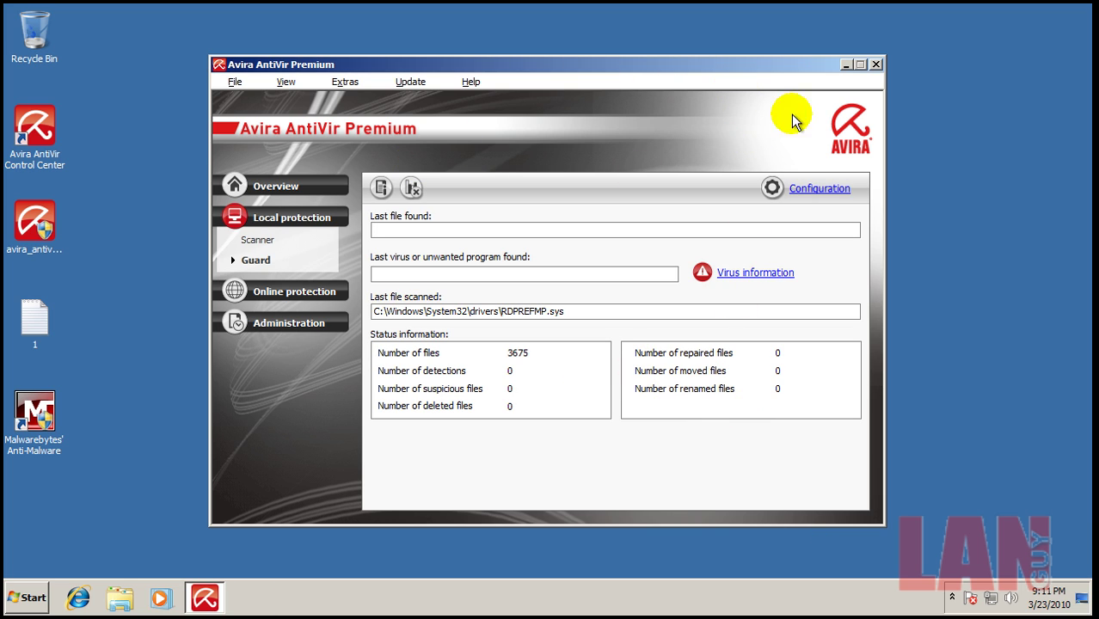
click(874, 65)
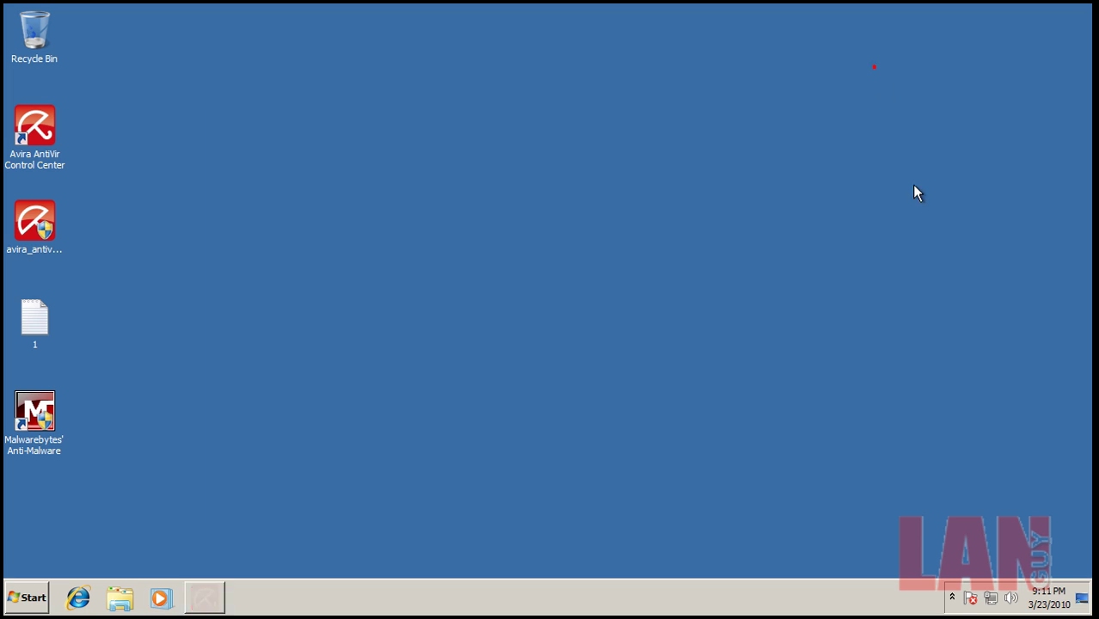
click(952, 598)
Step: Enable AntiVir Guard, MailGuard and WebGuard from the Avira tray icon, then launch Internet Explorer
right_click(939, 538)
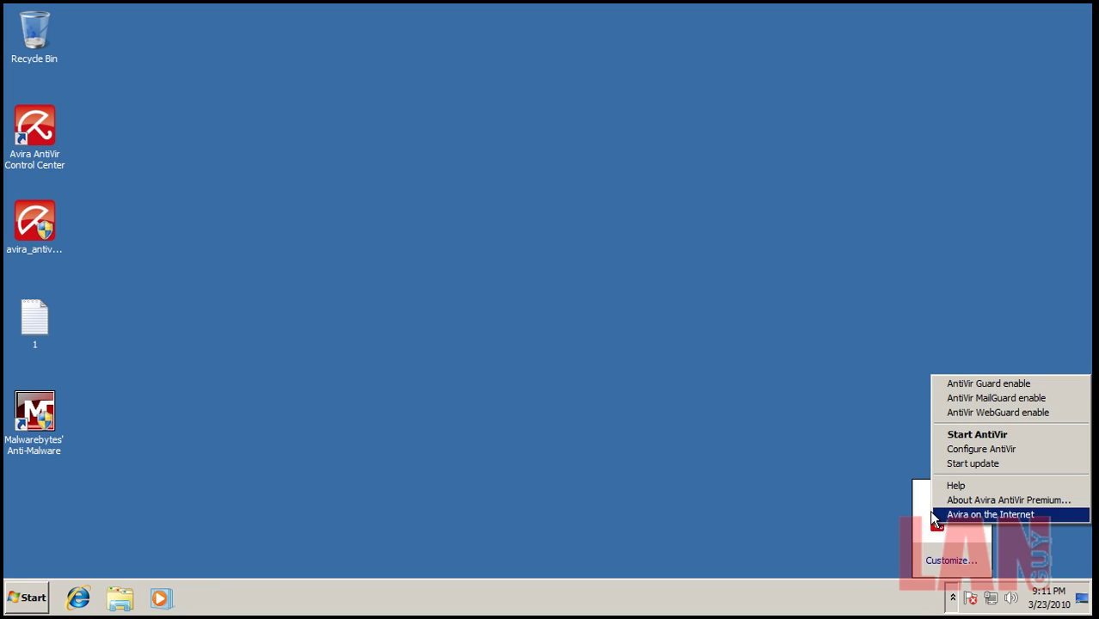
click(961, 377)
click(953, 597)
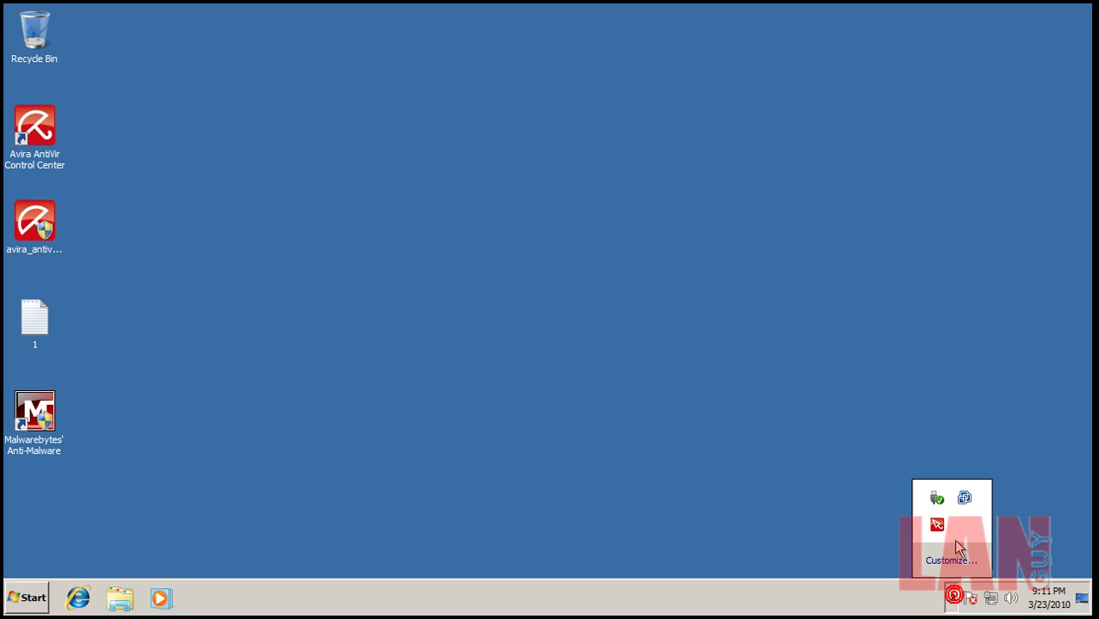
right_click(938, 527)
click(959, 397)
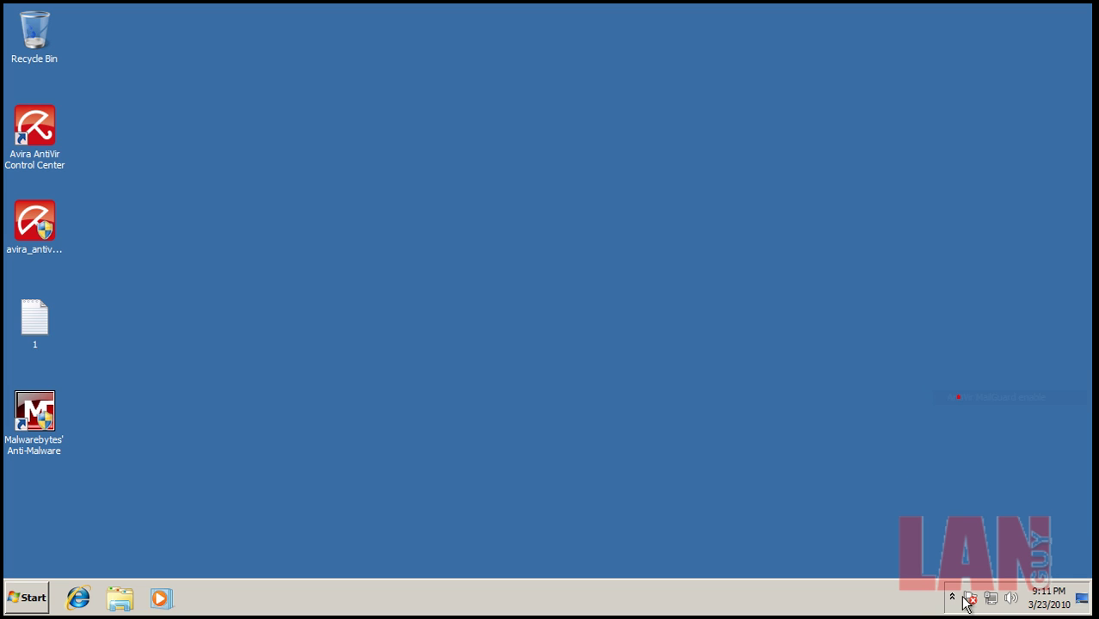
click(952, 598)
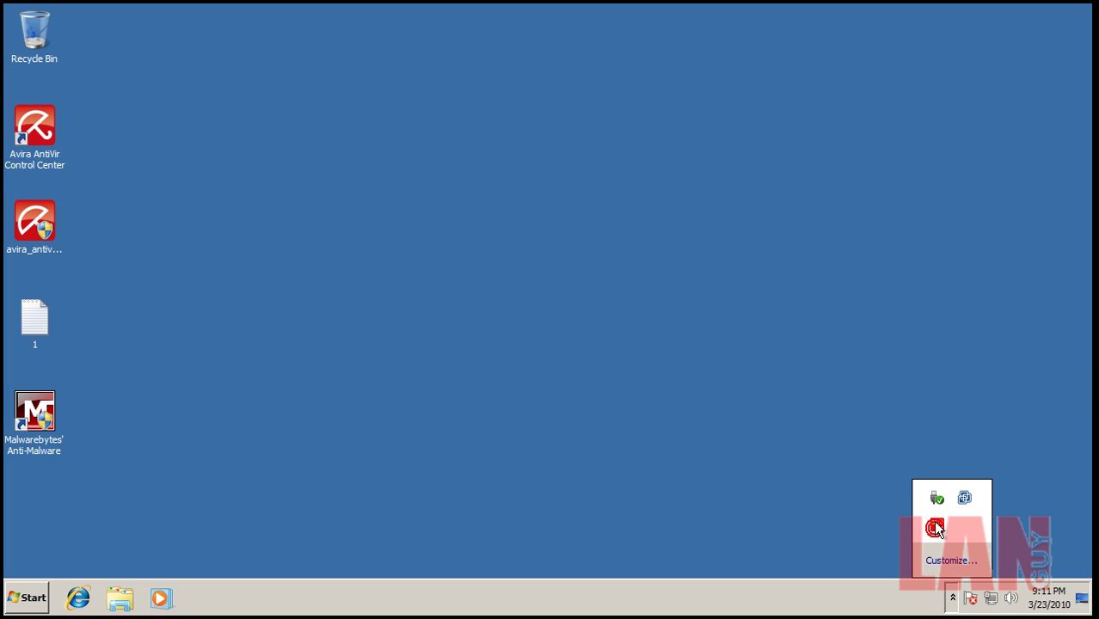
right_click(935, 528)
click(952, 412)
click(952, 598)
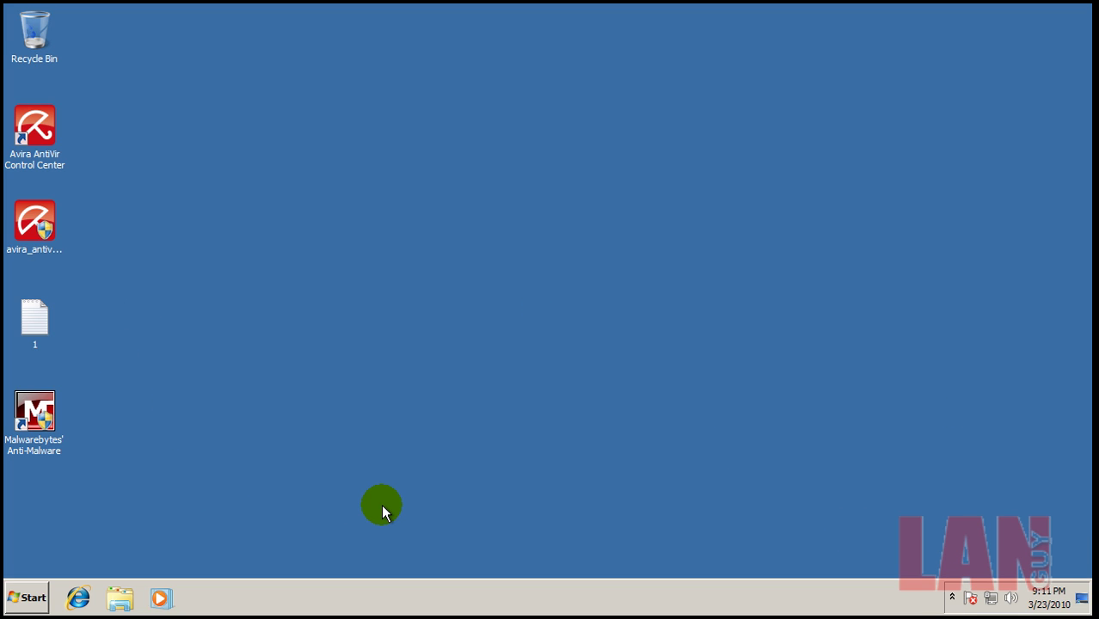
click(78, 598)
Step: Open Task Manager from the taskbar, review the running processes, and close it
right_click(514, 598)
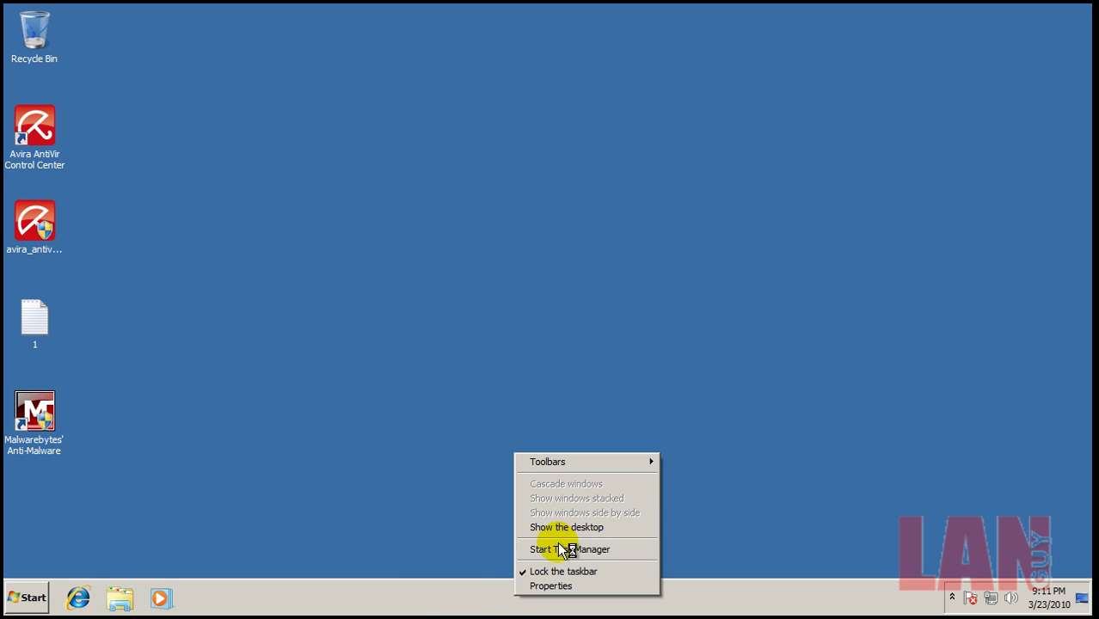
click(555, 547)
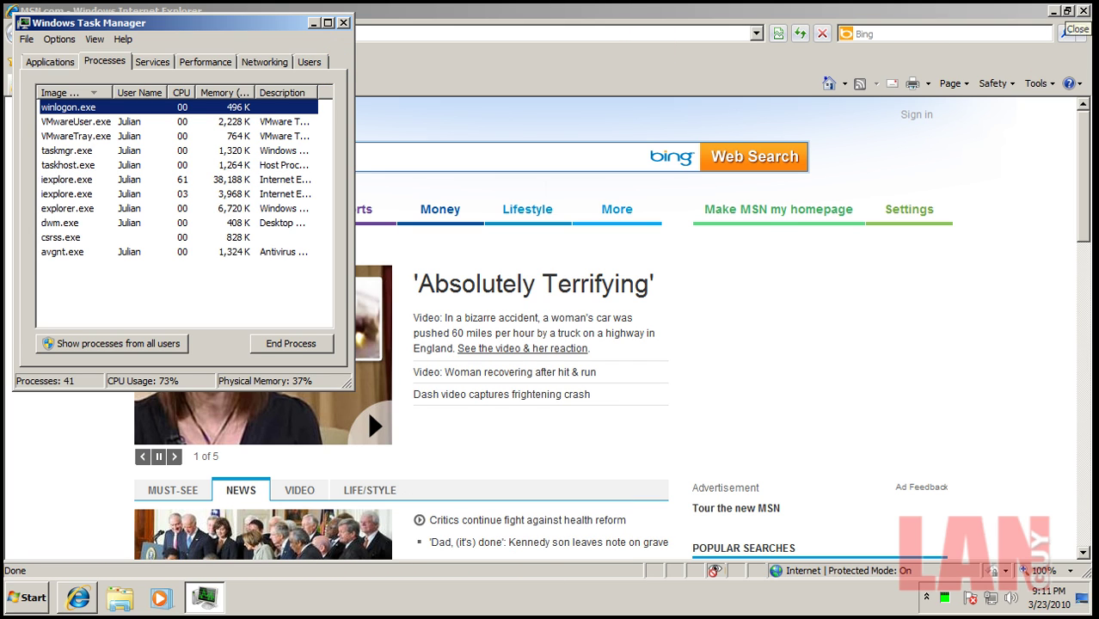
click(342, 22)
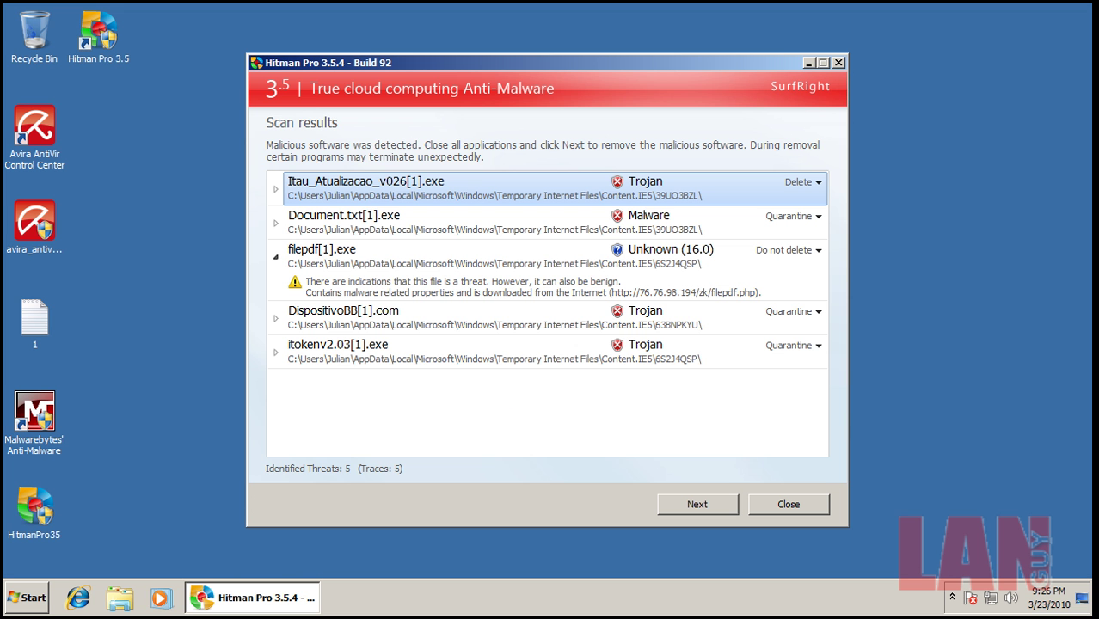
Step: Review the detection details for Itau_Atualizacao_v026[1].exe and Document.txt[1].exe
click(697, 64)
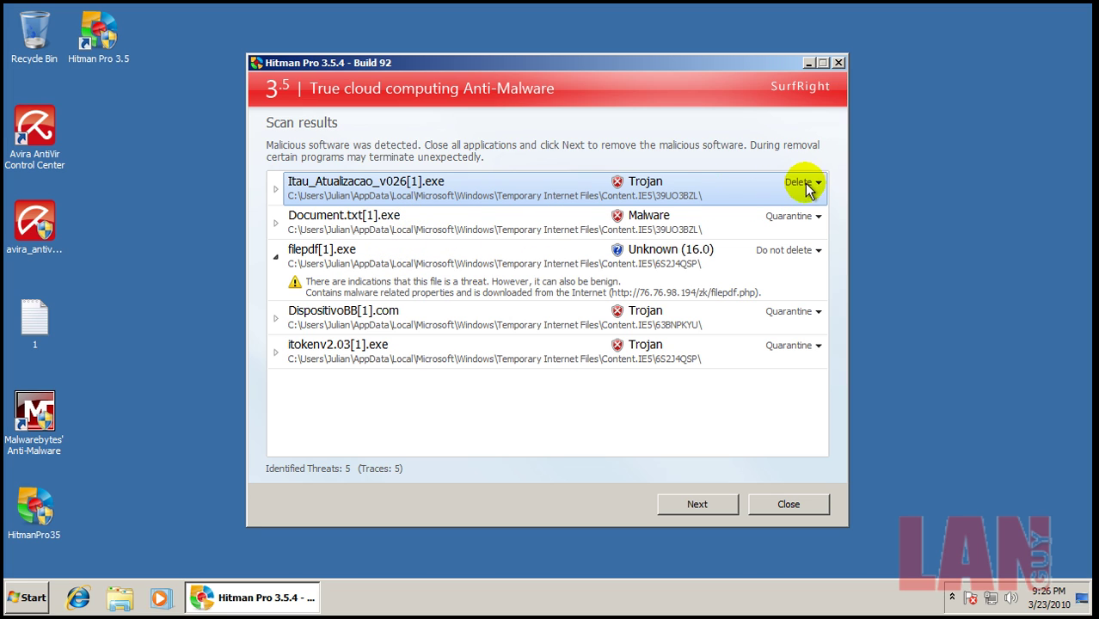
click(275, 191)
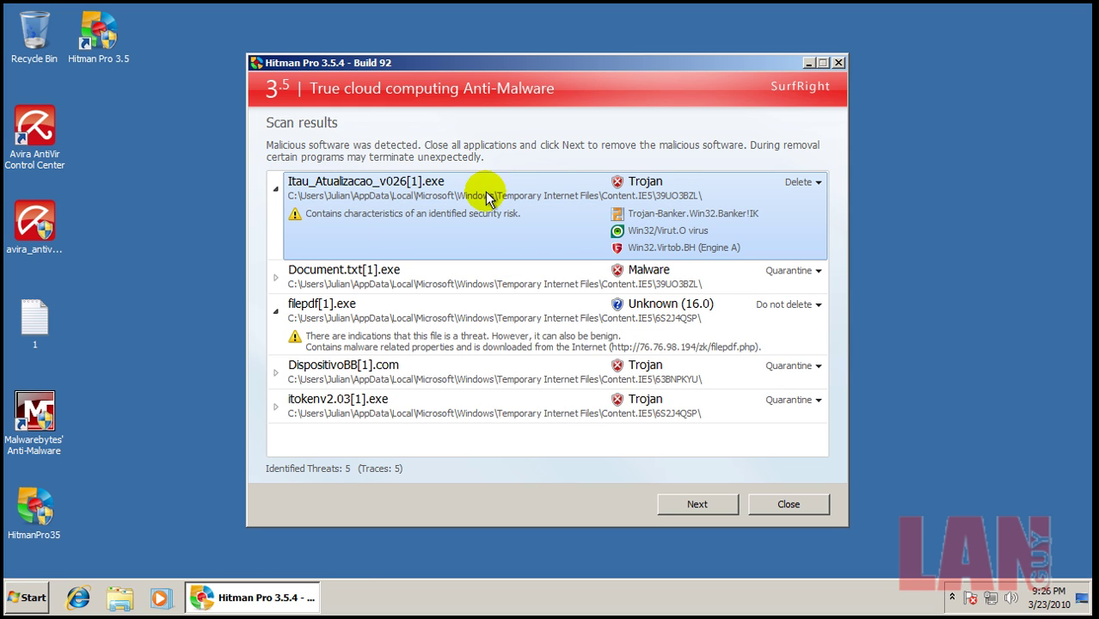
click(275, 191)
click(276, 220)
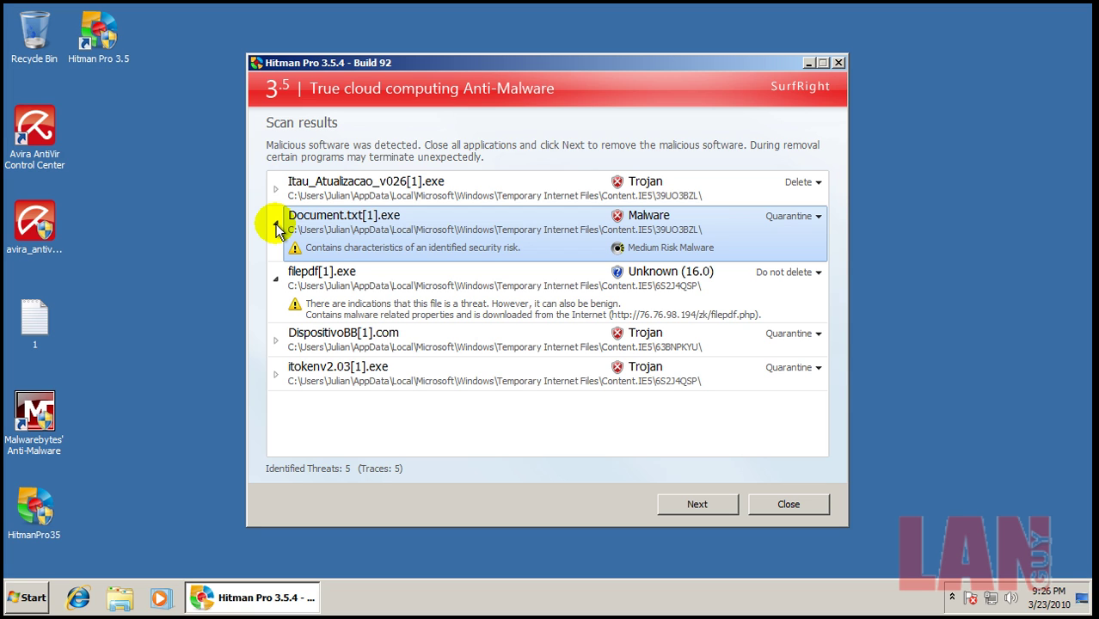
click(276, 225)
Step: Check DispositivoBB[1].com's detection details, then open Computer from the Start menu
click(277, 315)
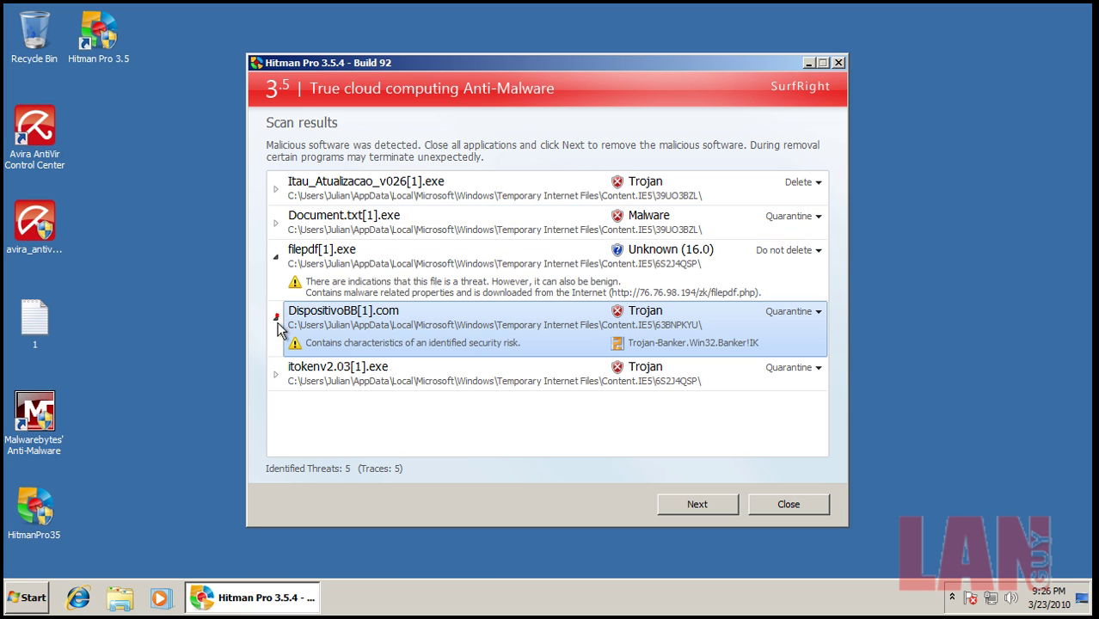
click(276, 319)
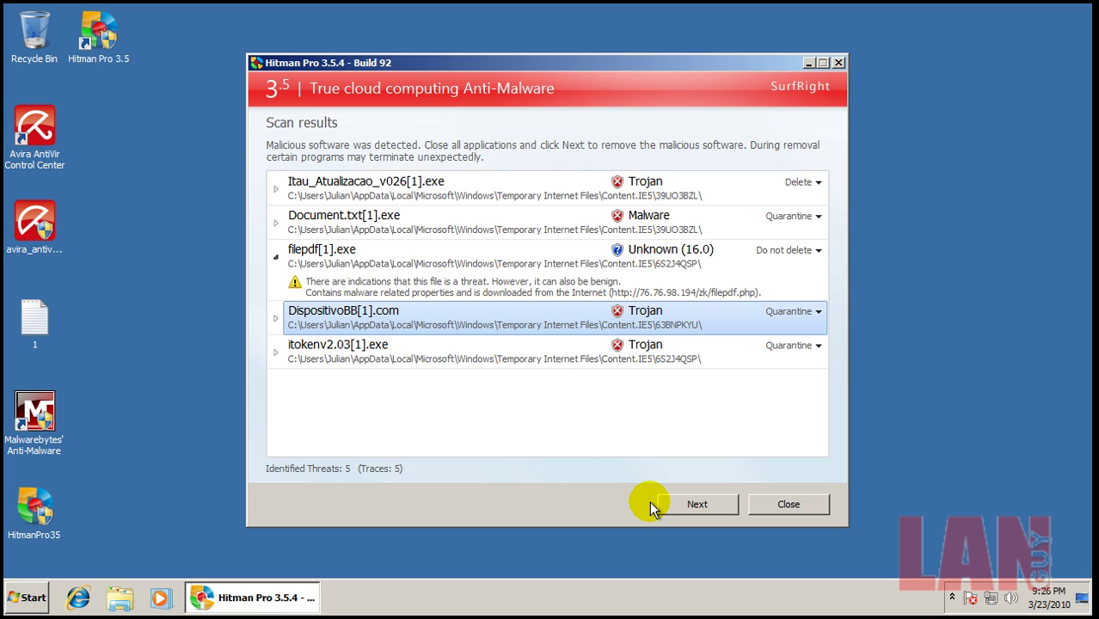
click(276, 318)
click(31, 595)
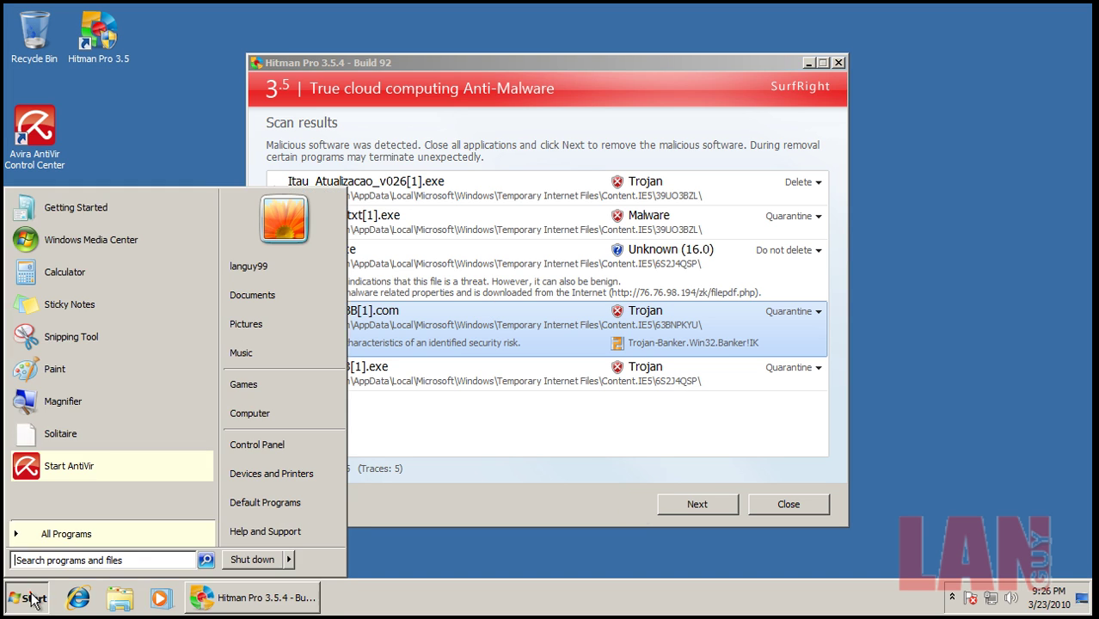
click(279, 414)
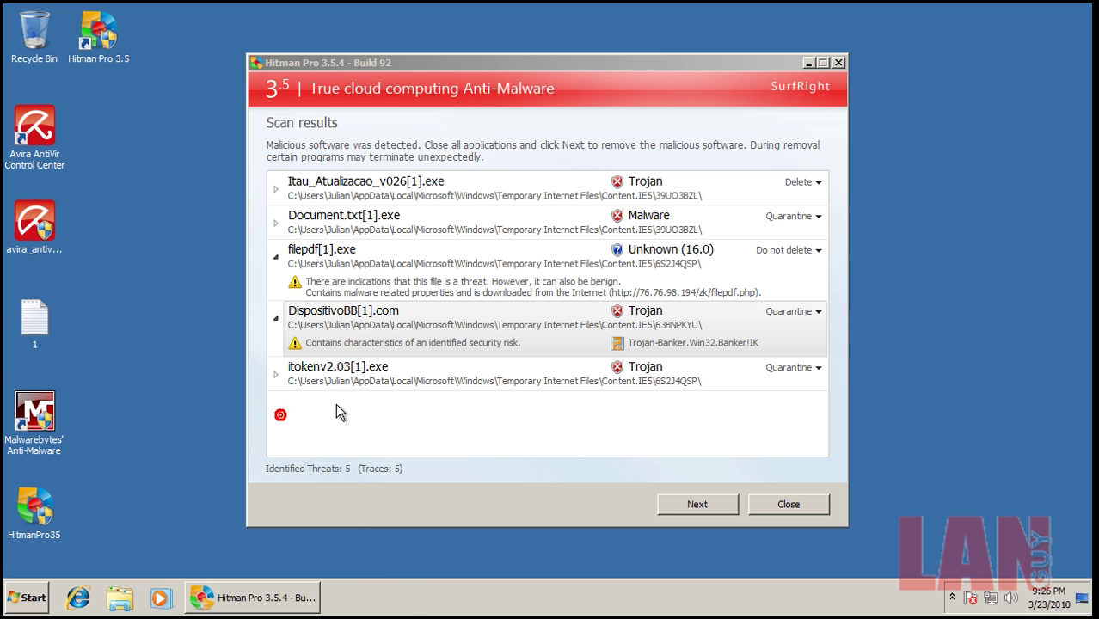
Step: Arrange the windows, browse C:\Users to the user's profile folder, and open its Properties
drag(388, 65, 619, 100)
drag(414, 50, 205, 42)
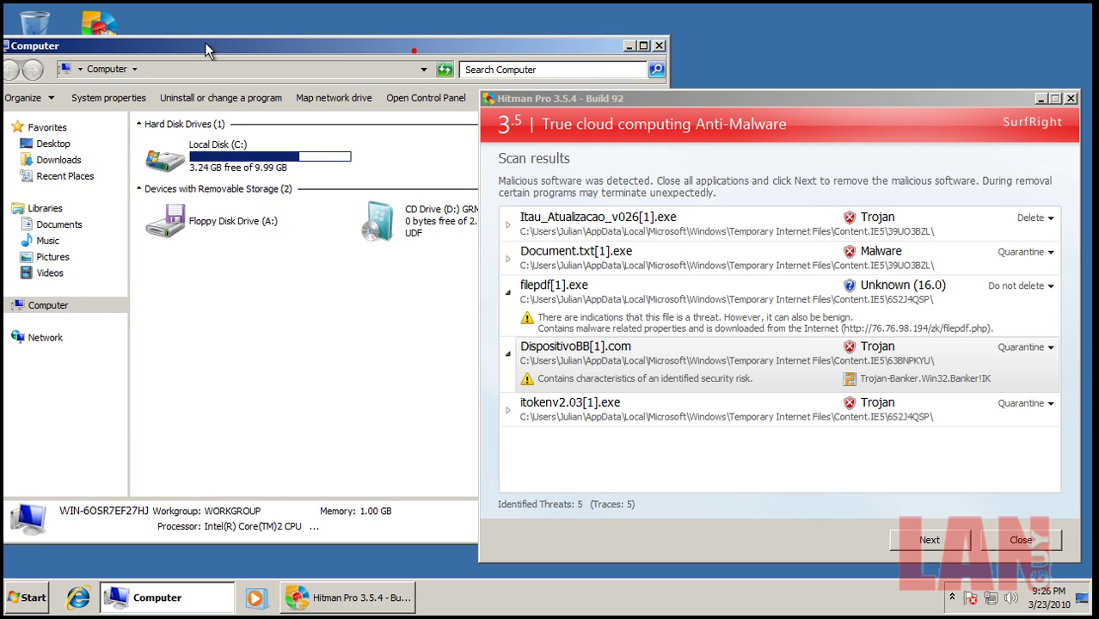
click(219, 155)
double_click(213, 171)
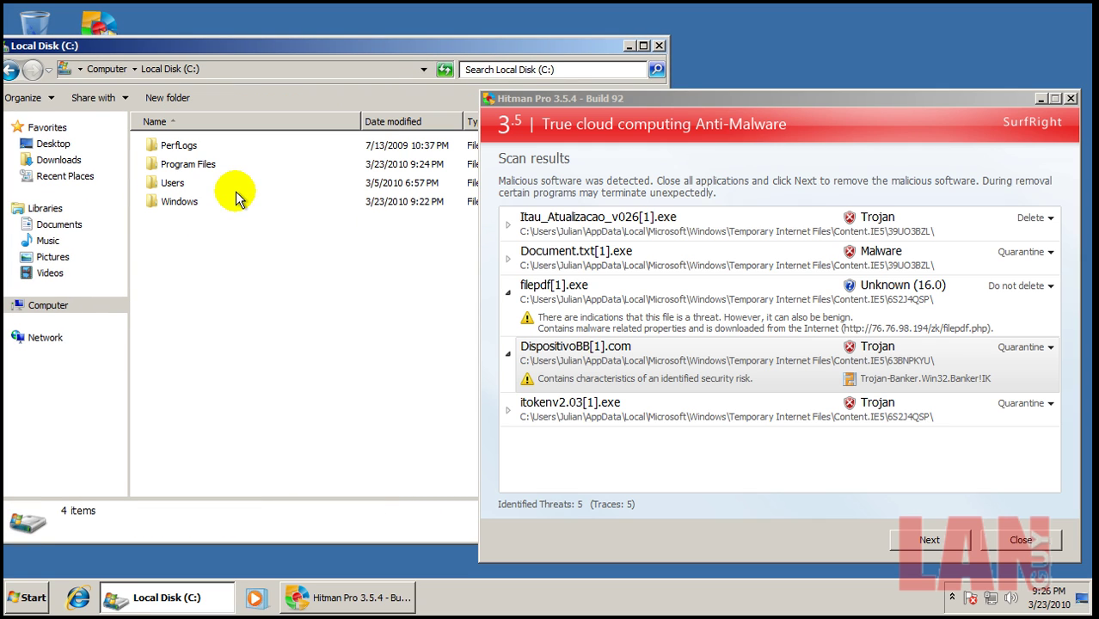
double_click(176, 183)
double_click(172, 146)
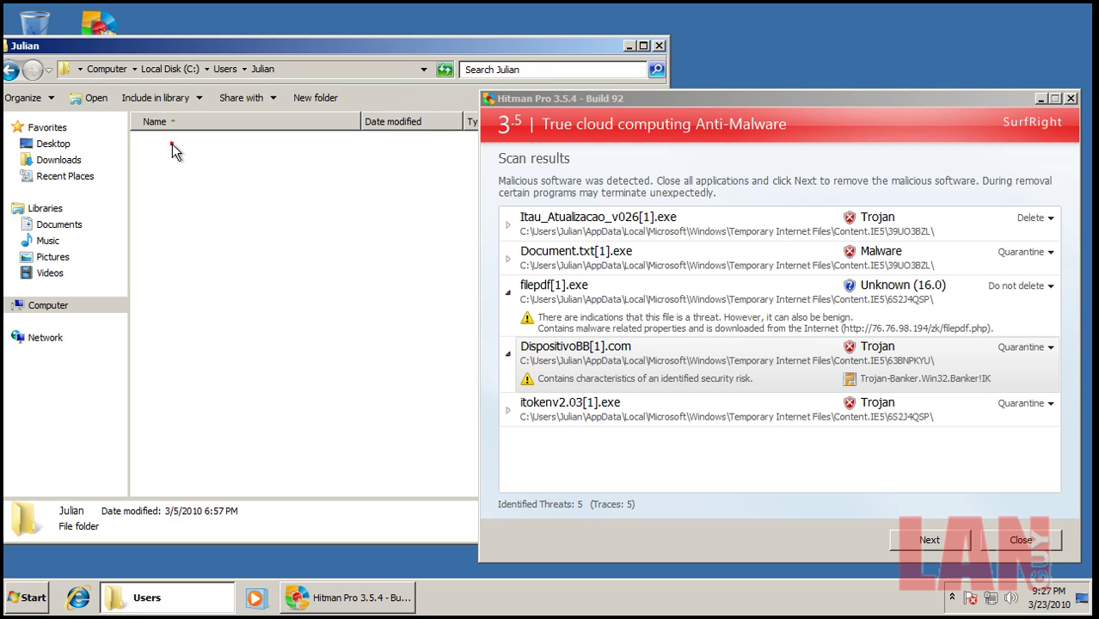
right_click(209, 394)
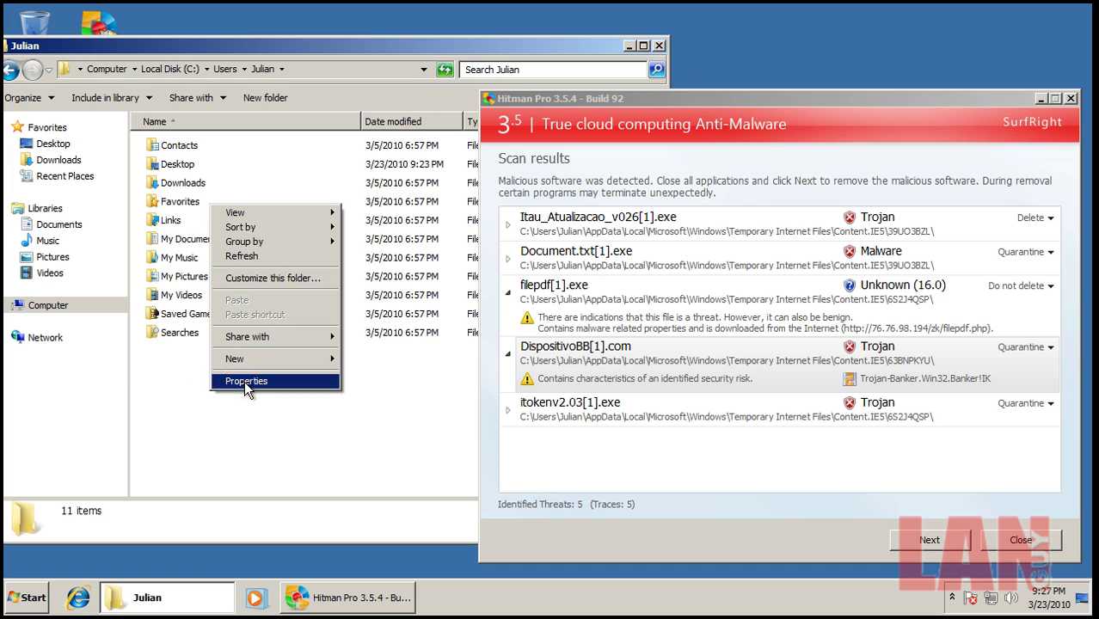
click(246, 381)
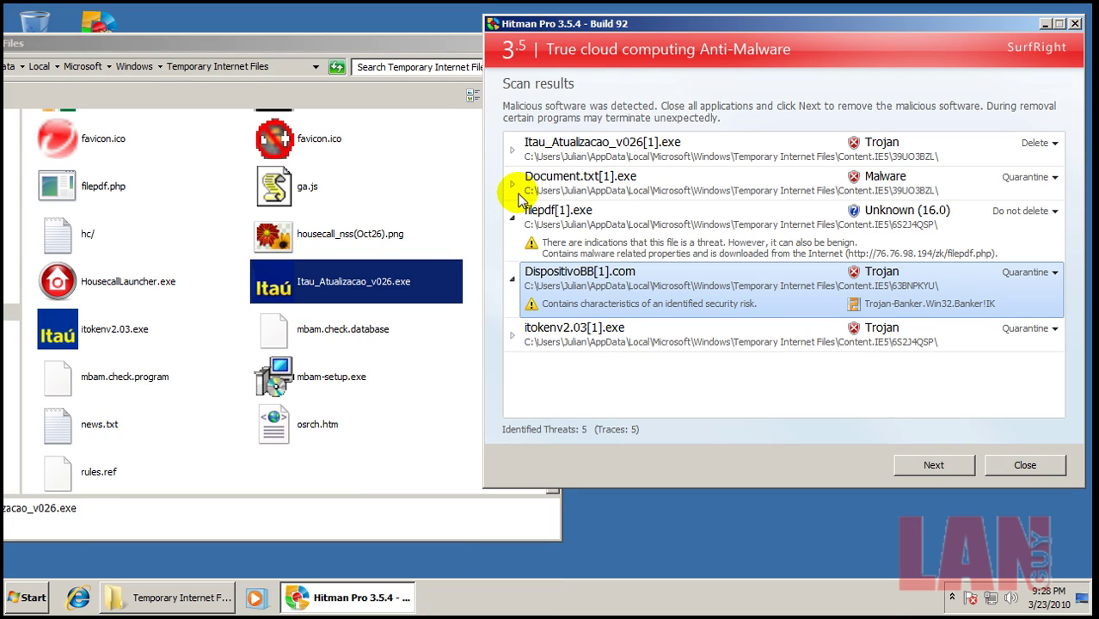
Step: Run the cached Itau_Atualizacao_v026.exe from Temporary Internet Files, accepting the security warning
click(514, 152)
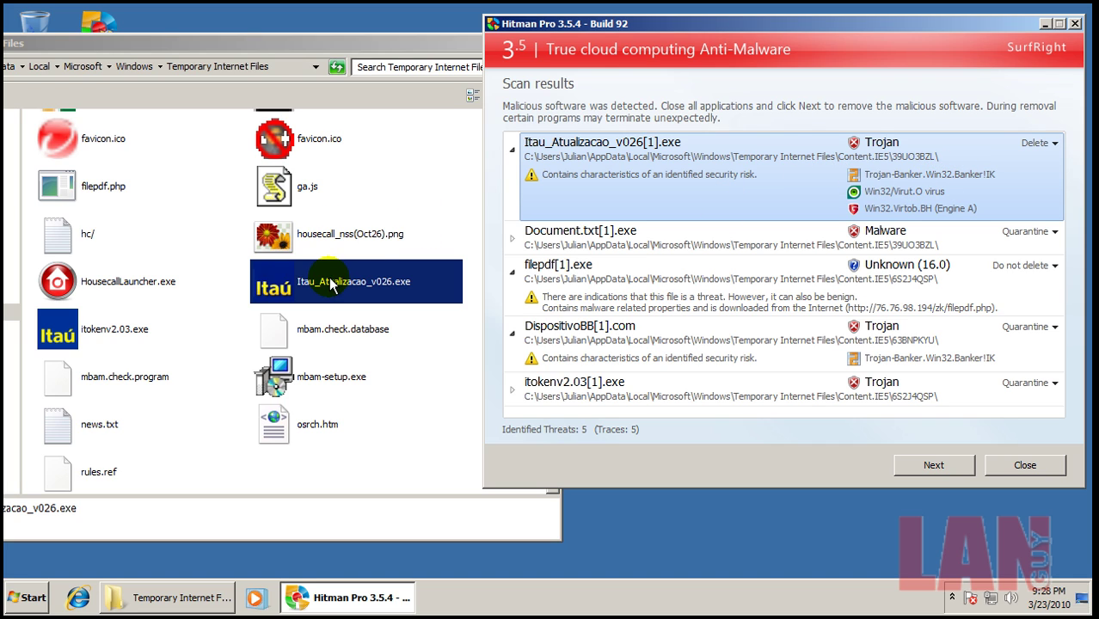
click(272, 294)
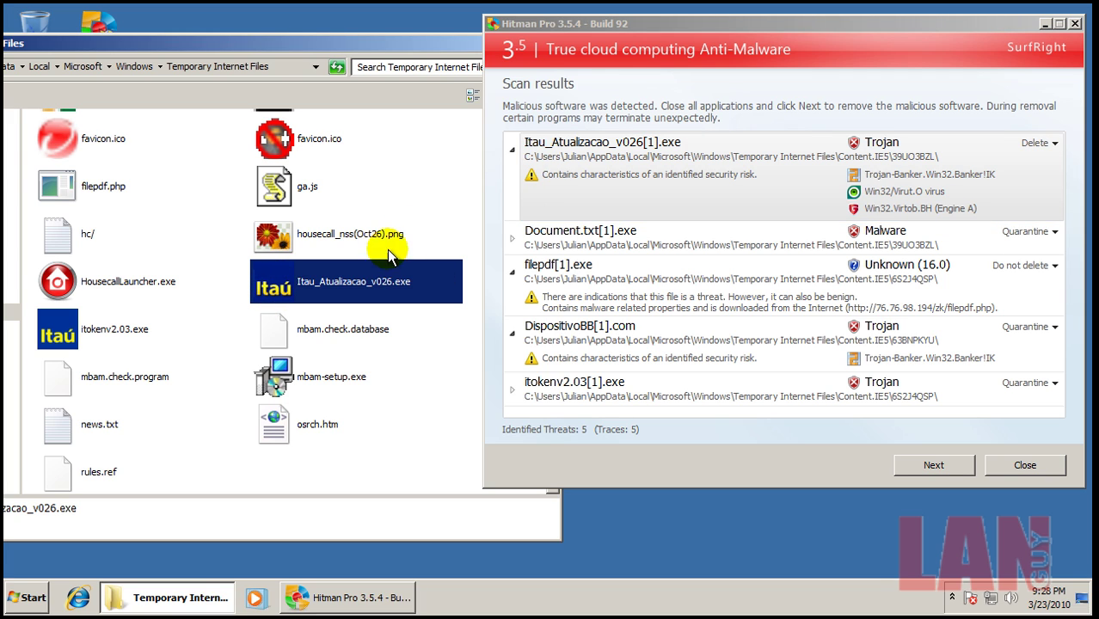
double_click(336, 282)
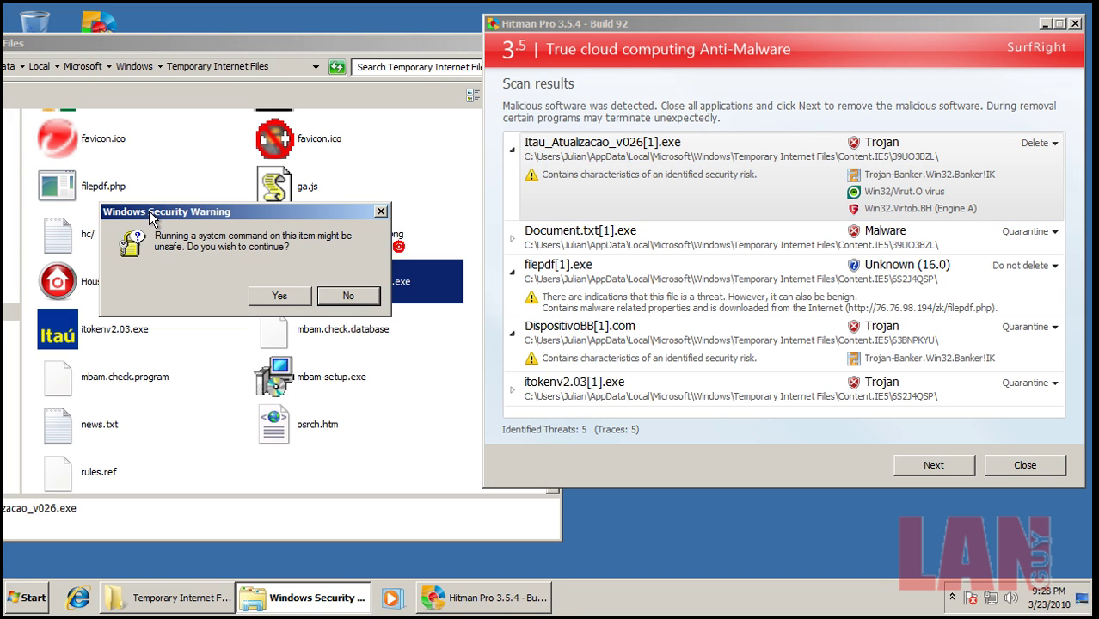
click(276, 296)
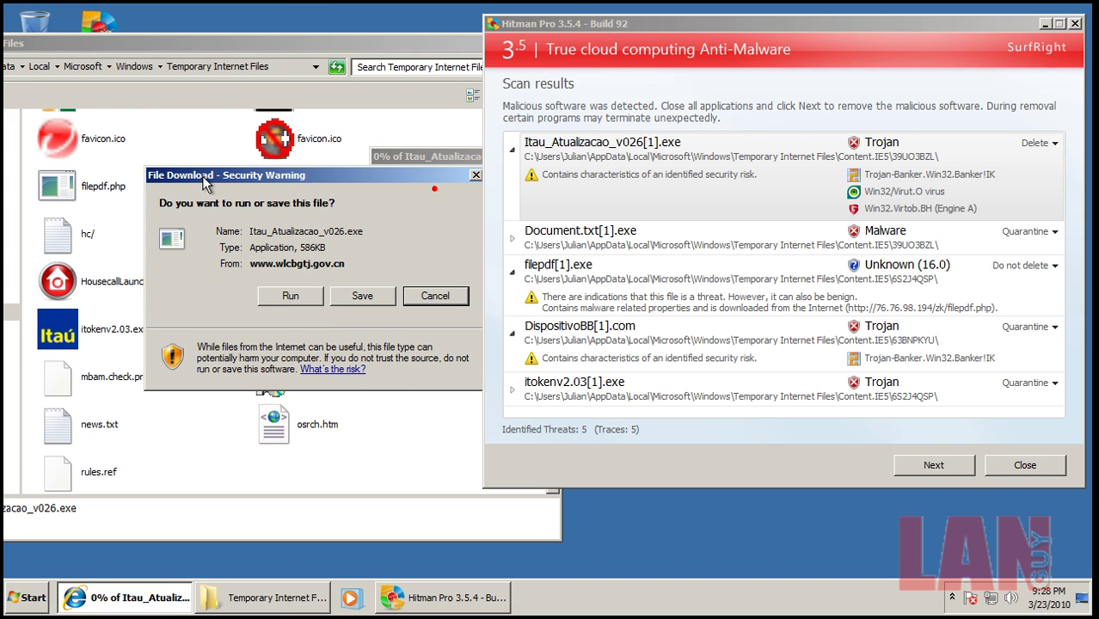
Step: Run Itau_Atualizacao_v026.exe from File Download, then accept the unknown-publisher warning to launch it
click(293, 295)
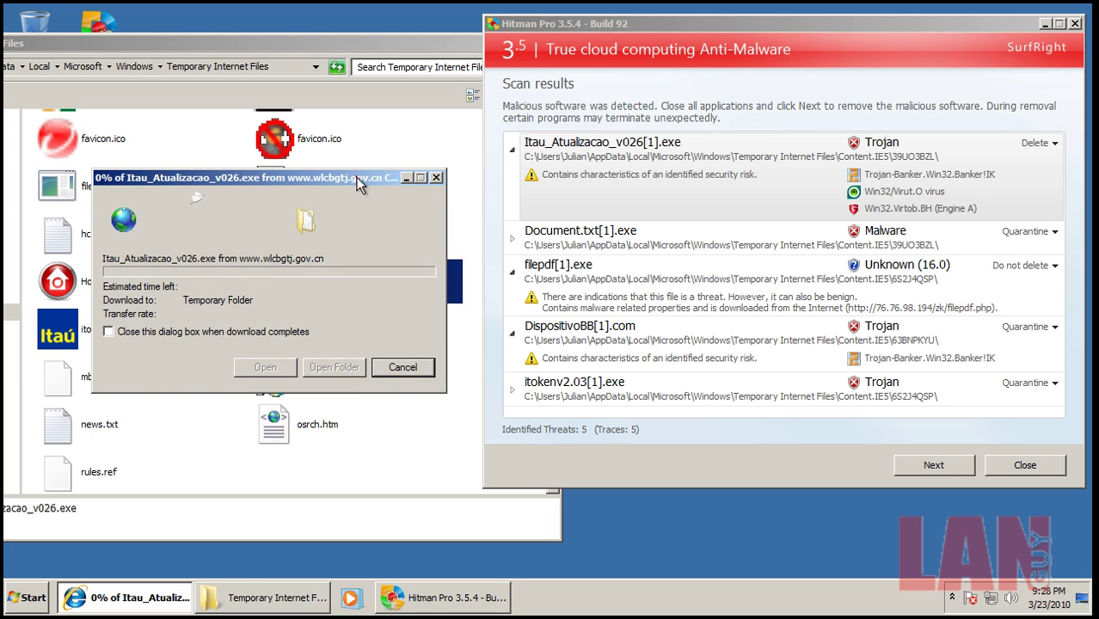
drag(381, 19, 305, 150)
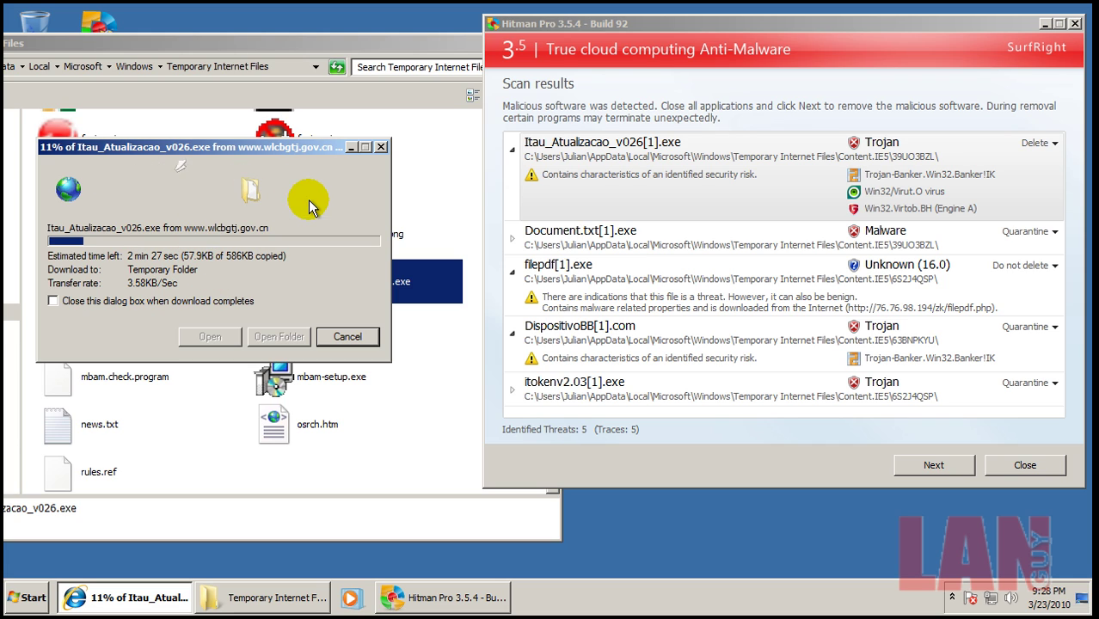
click(625, 148)
click(427, 47)
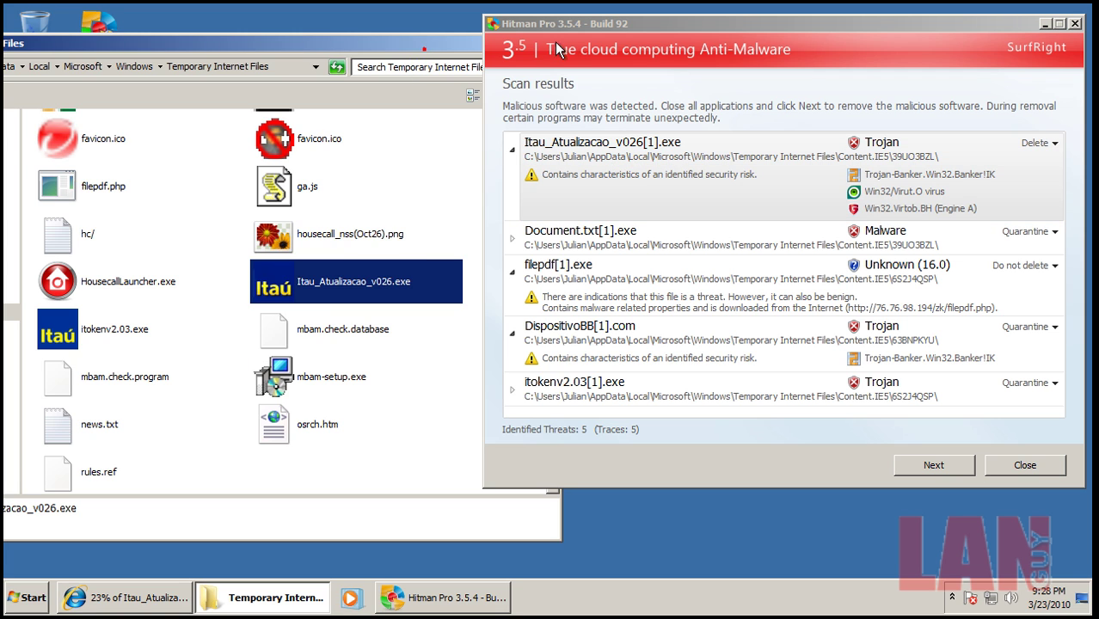
drag(427, 51, 393, 488)
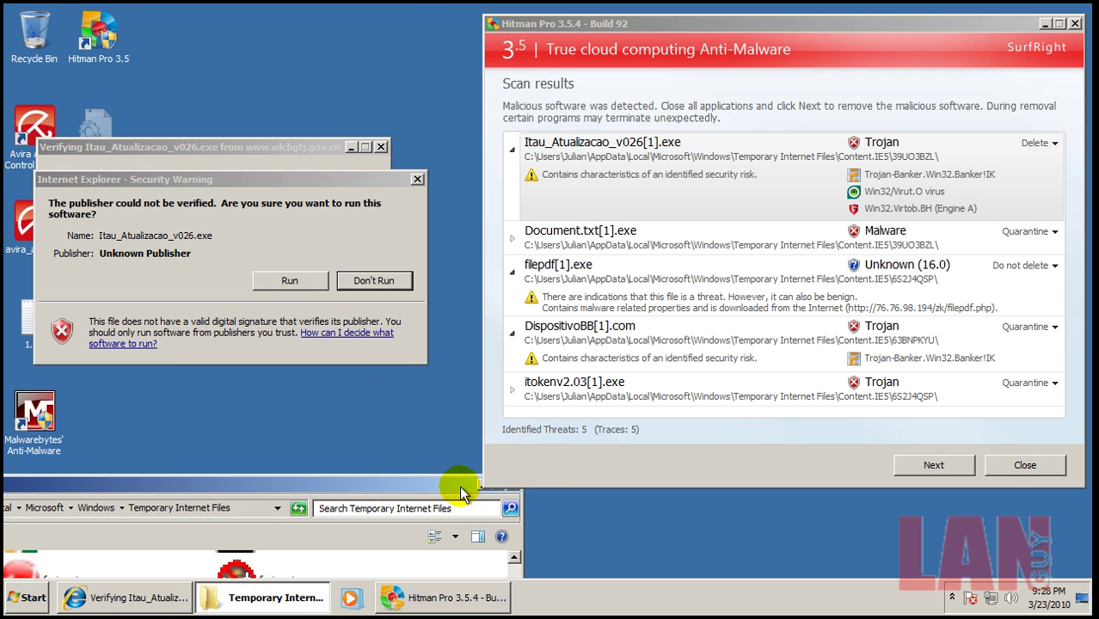
click(316, 286)
click(297, 284)
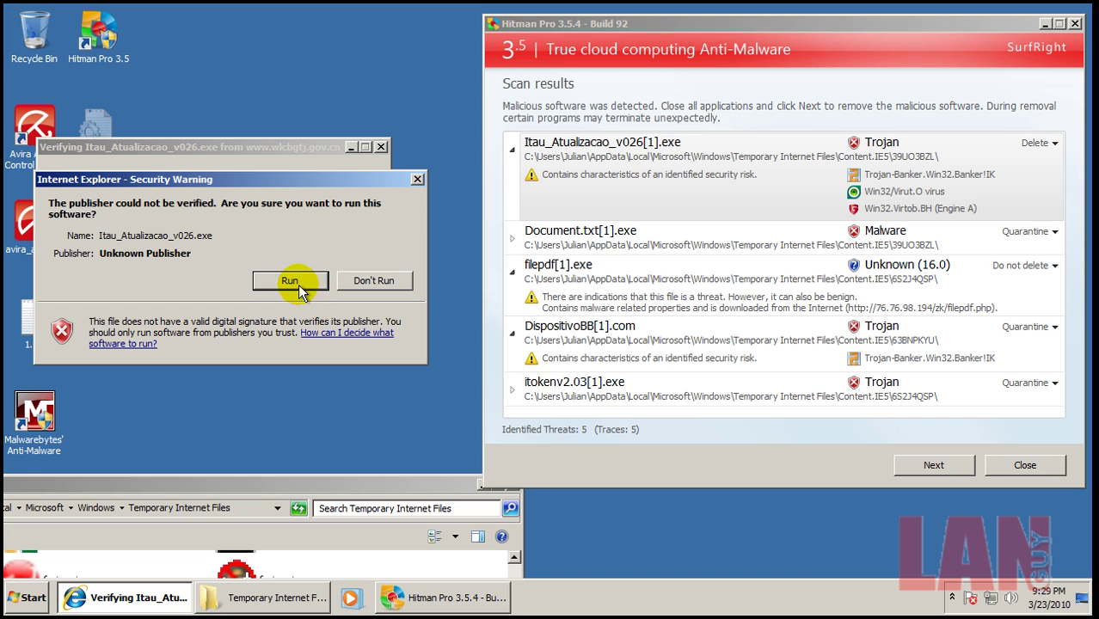